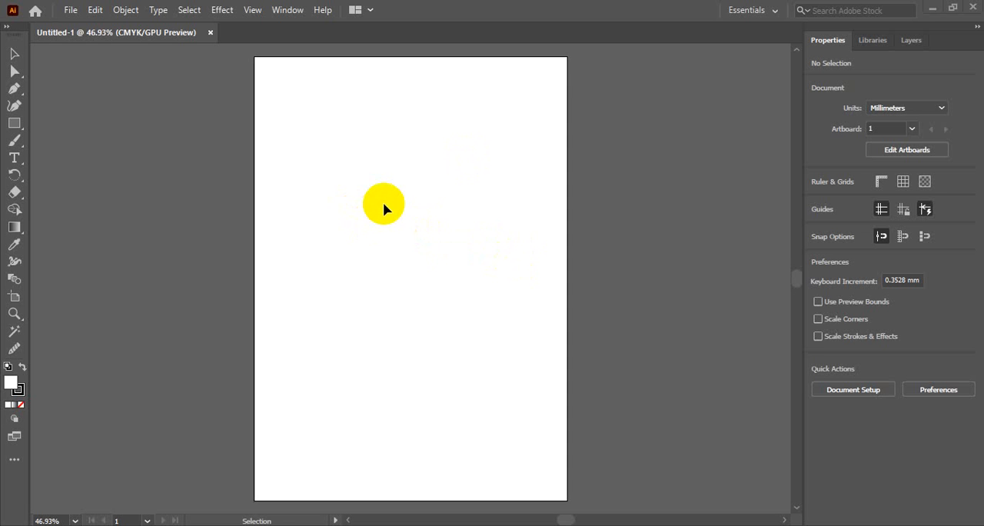
Draw a rectangle about 104 mm wide and 119 mm high in the upper half of the artboard
key("v")
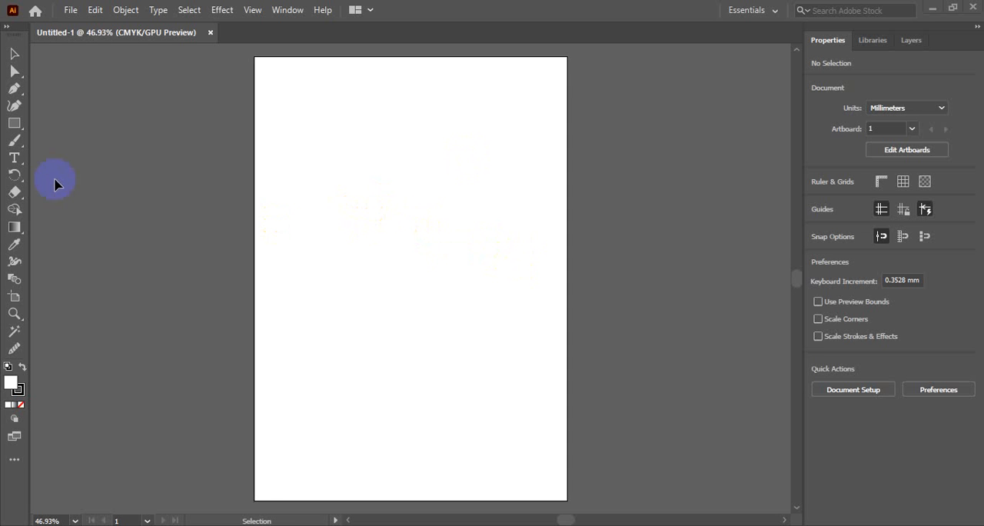
left_click(15, 91)
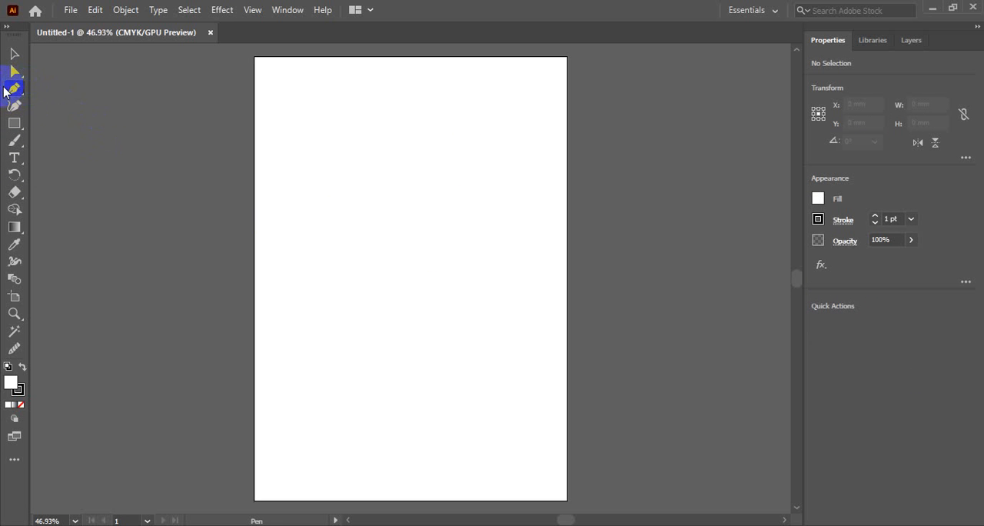
left_click(15, 53)
left_click(15, 89)
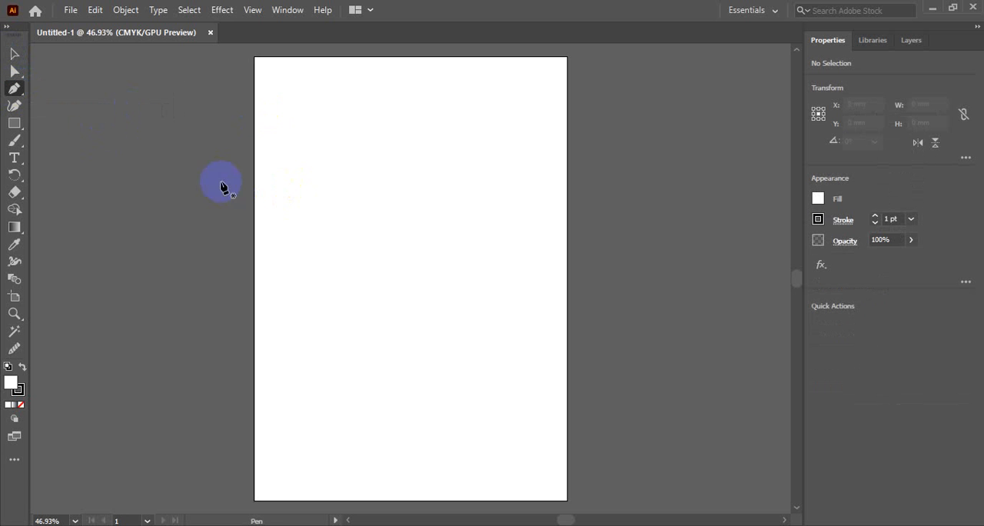
left_click(14, 123)
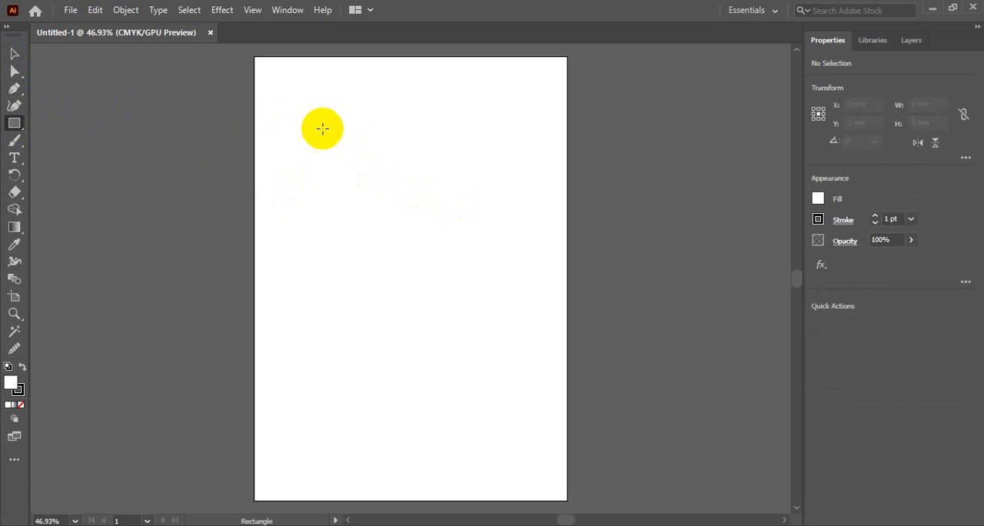
left_click_drag(323, 127, 479, 307)
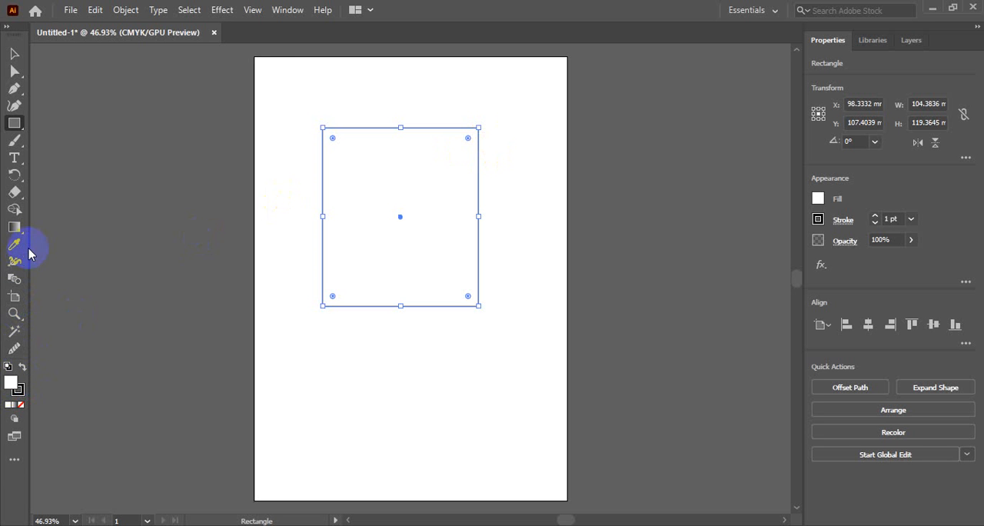
Add the Add Anchor Point Tool to the toolbar from the full tool list
left_click(13, 461)
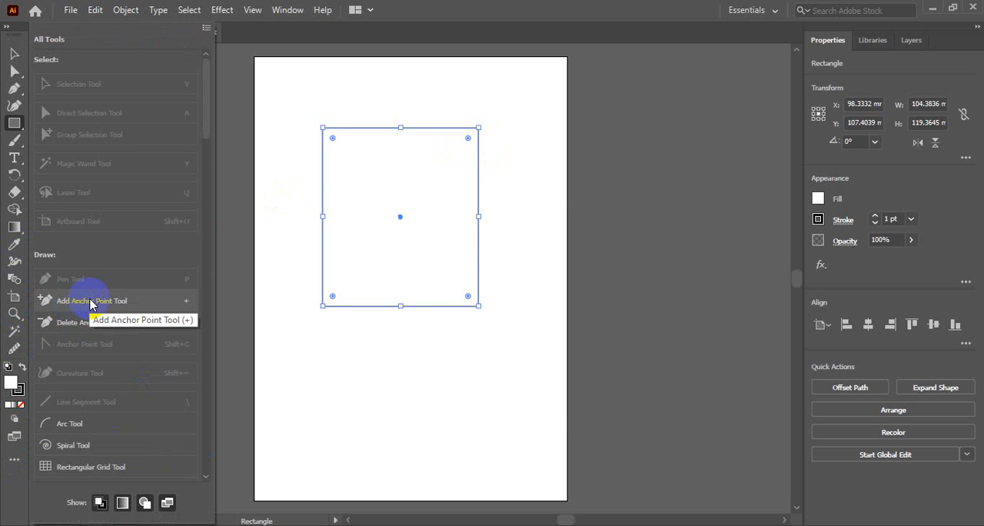
left_click_drag(90, 303, 14, 123)
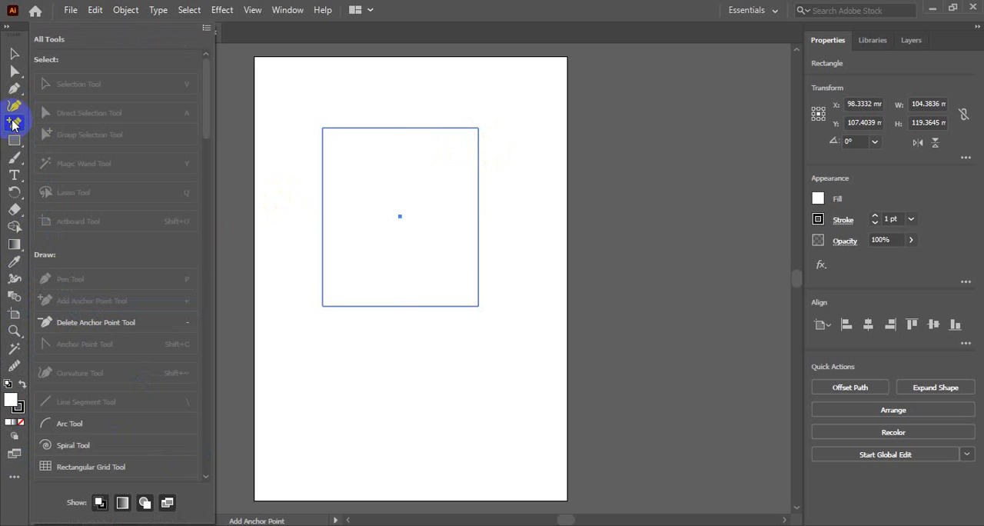
left_click(14, 476)
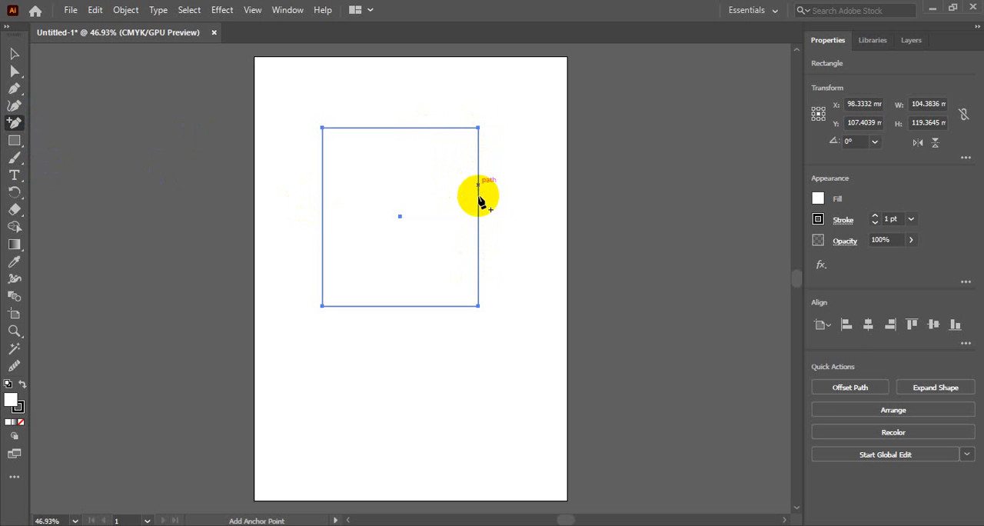
Add six anchor points to the rectangle's path, two each on its right, bottom and left edges
left_click(477, 162)
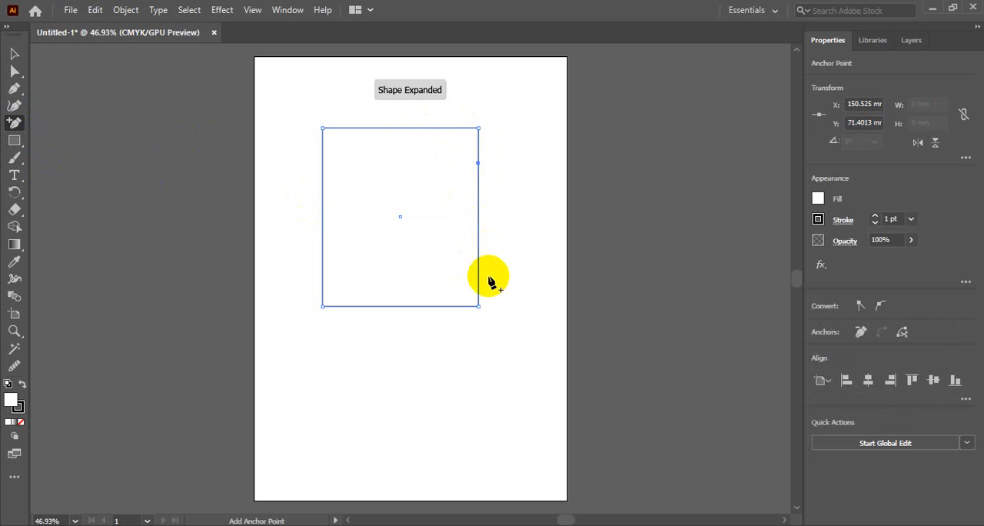
left_click(477, 278)
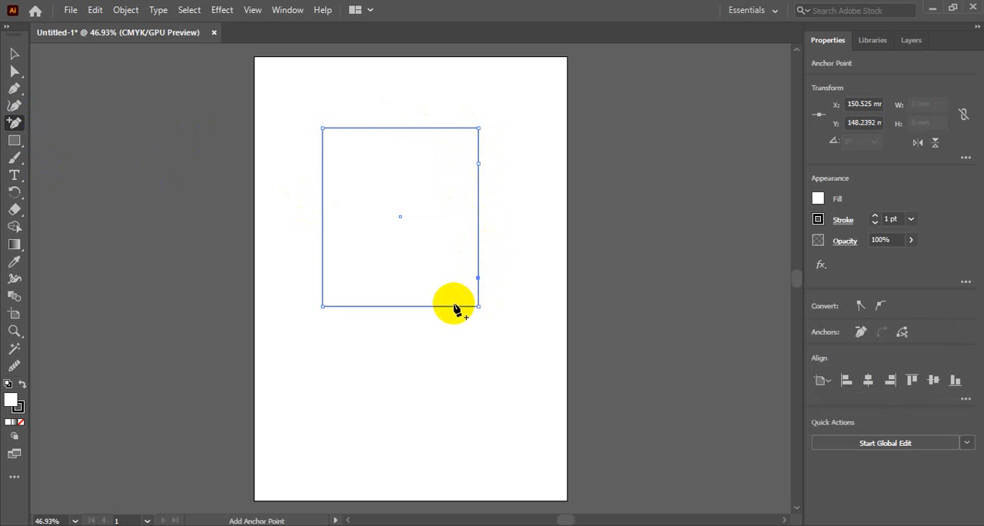
left_click(446, 306)
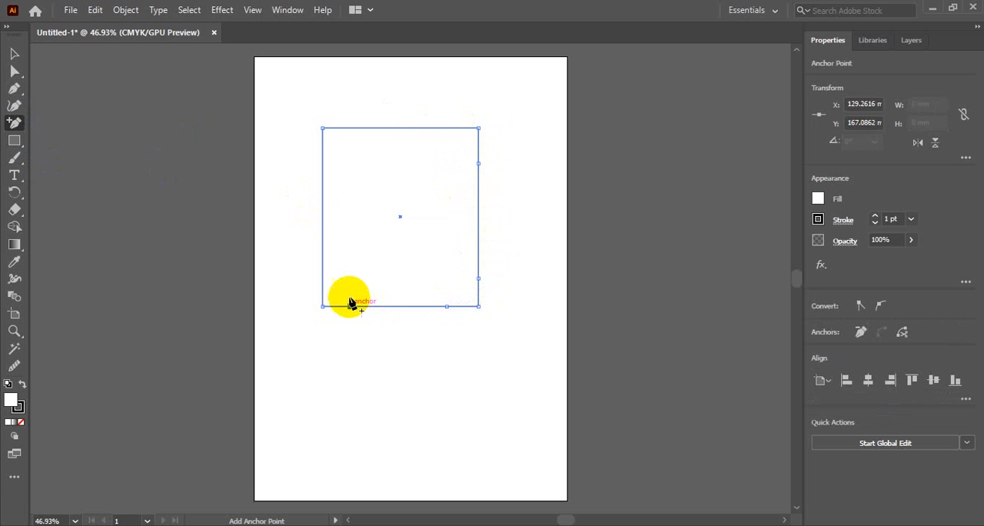
left_click(351, 306)
left_click(322, 267)
left_click(322, 160)
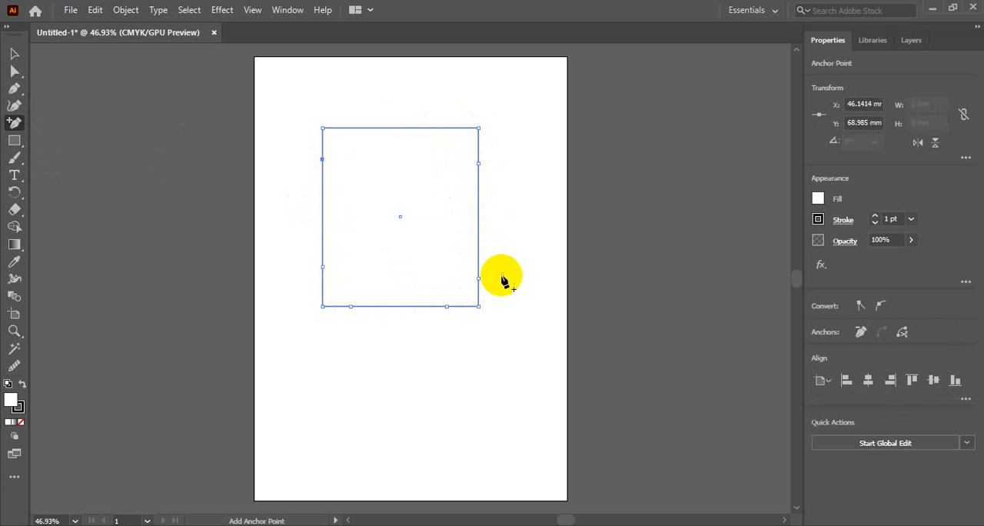
Delete both added anchor points on the rectangle's left edge, the lower one on its right edge and the rightmost added one on its bottom edge
left_click(14, 53)
left_click(14, 107)
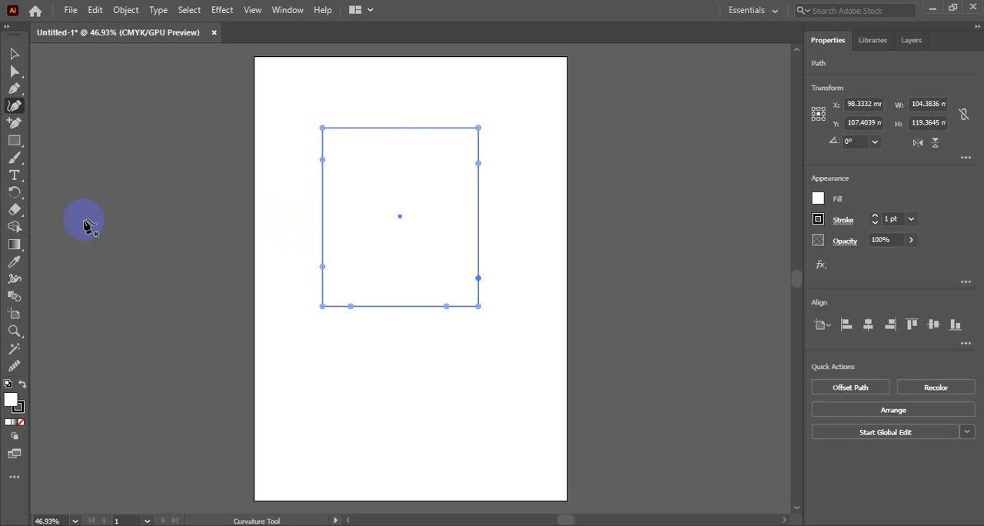
left_click(15, 125)
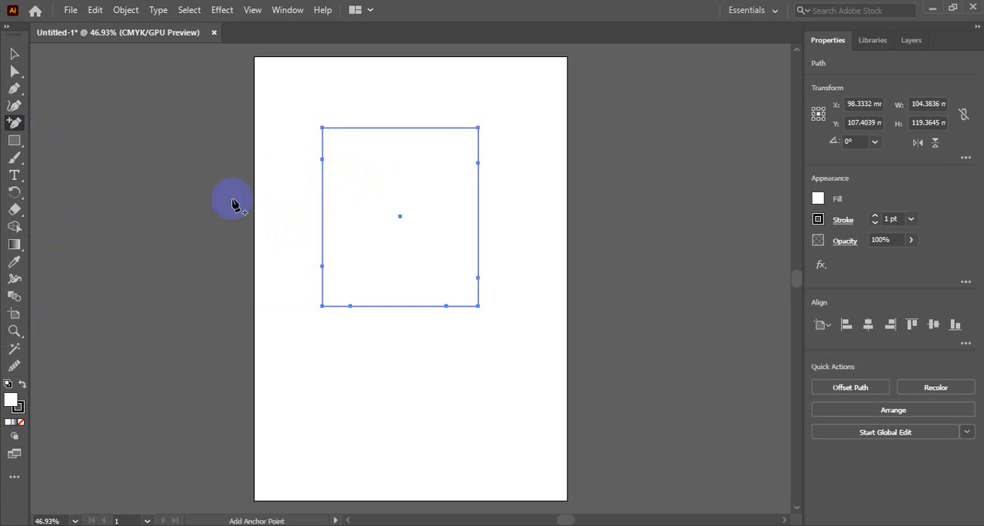
left_click(322, 159)
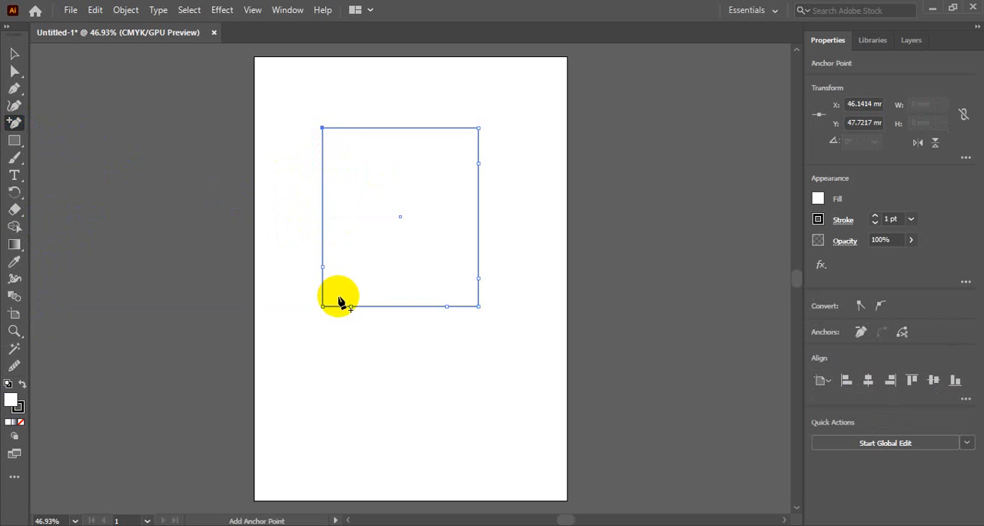
key("alt")
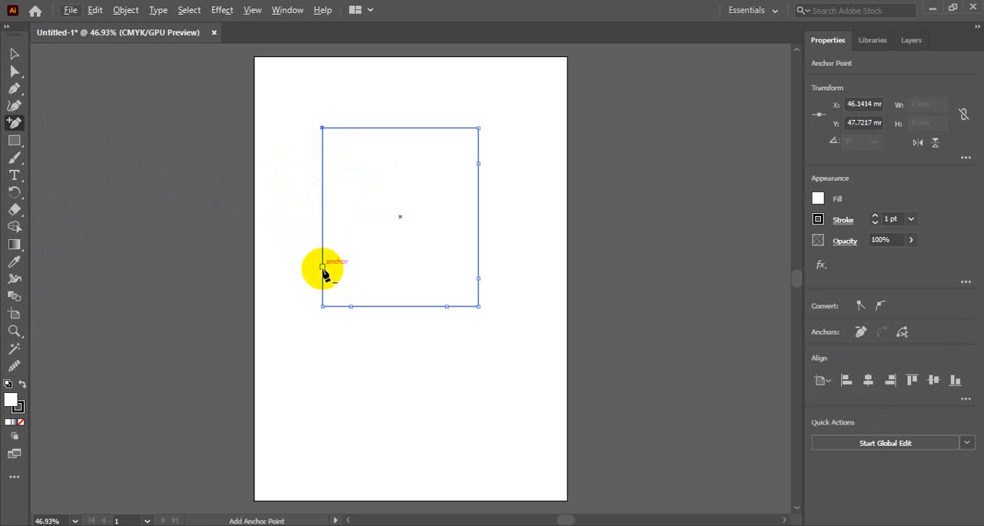
key("alt")
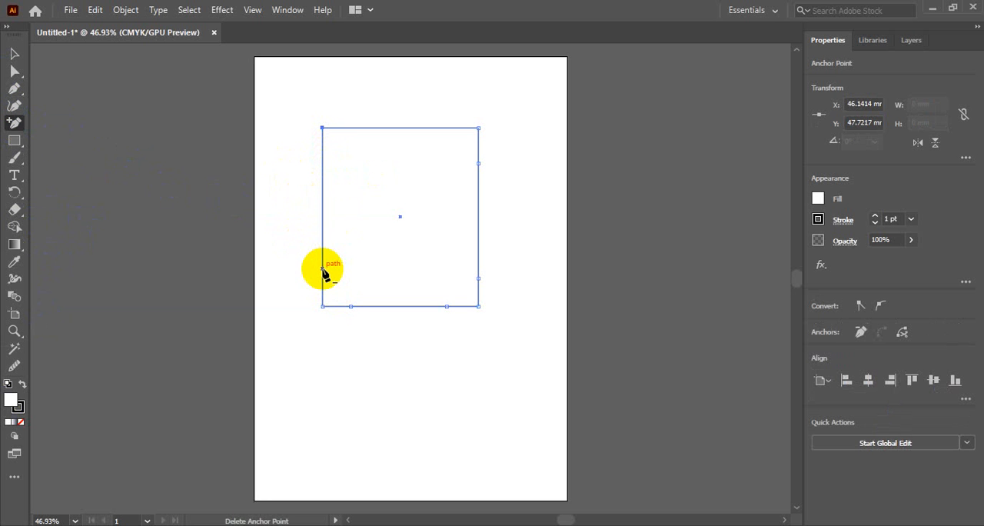
left_click(478, 279)
left_click(447, 306)
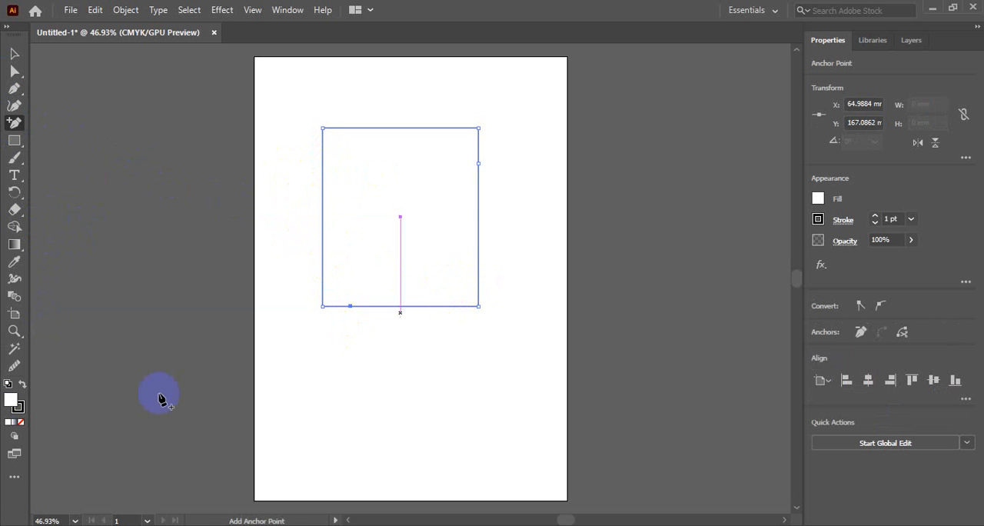
Look up the Delete Anchor Point Tool in the full tool list and delete the remaining added anchor point on the rectangle's bottom edge
left_click(12, 482)
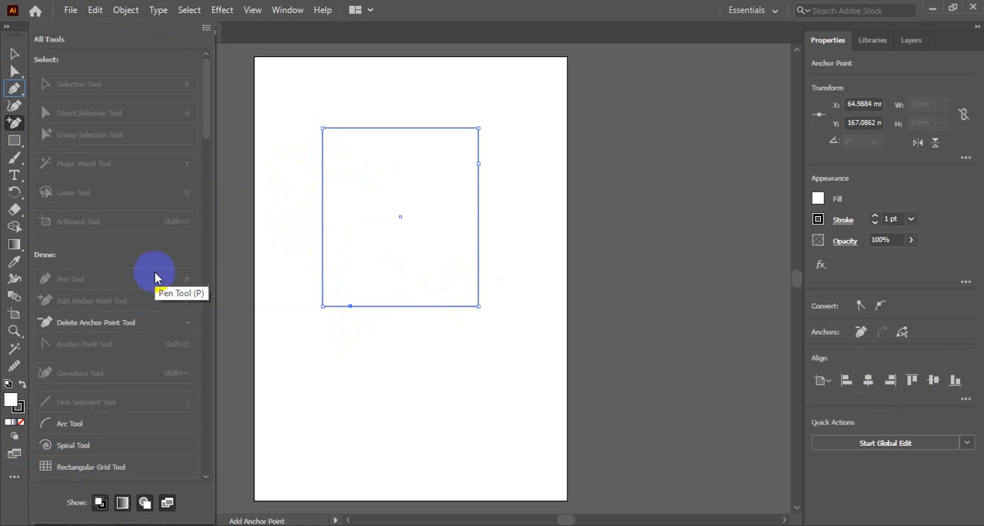
scroll(149, 242, "down", 5)
scroll(149, 242, "up", 5)
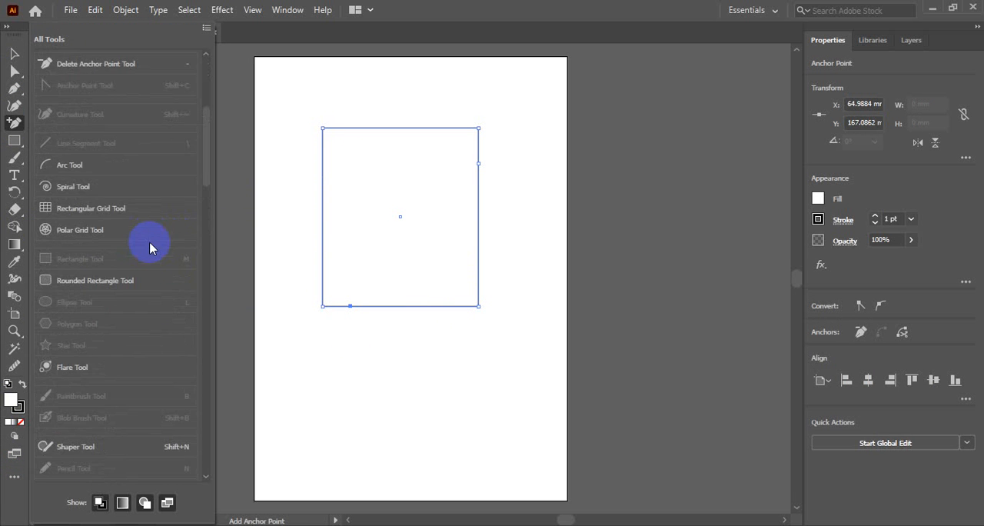
scroll(103, 247, "up", 2)
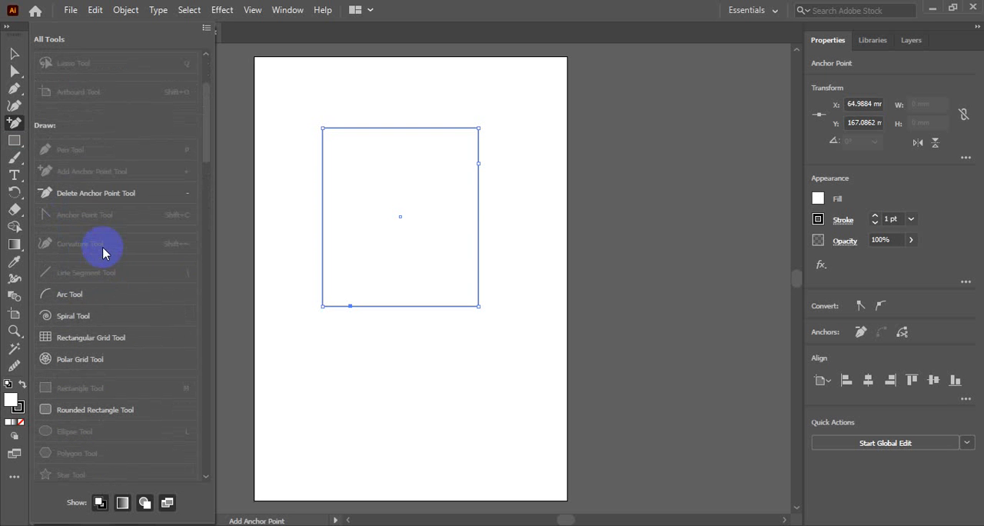
left_click_drag(118, 198, 13, 128)
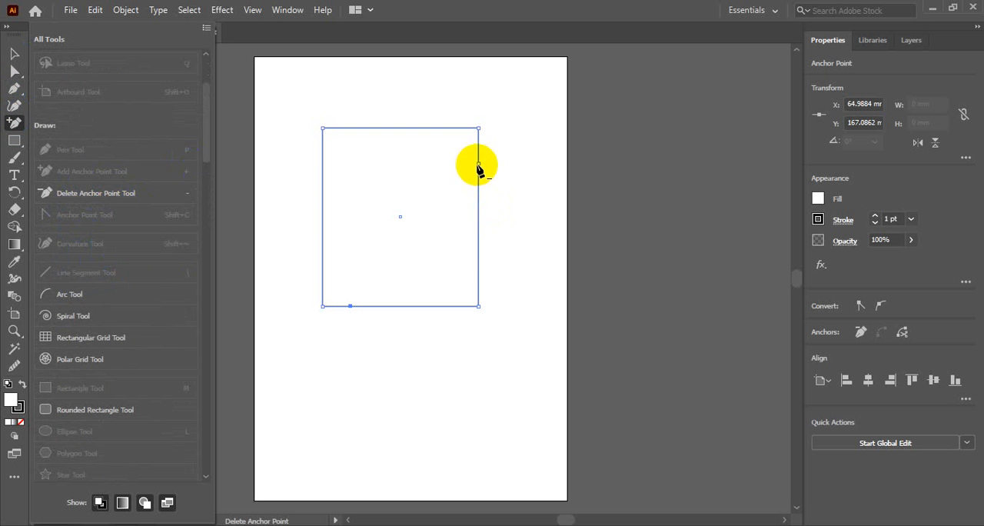
left_click(478, 165)
left_click(350, 305, "alt")
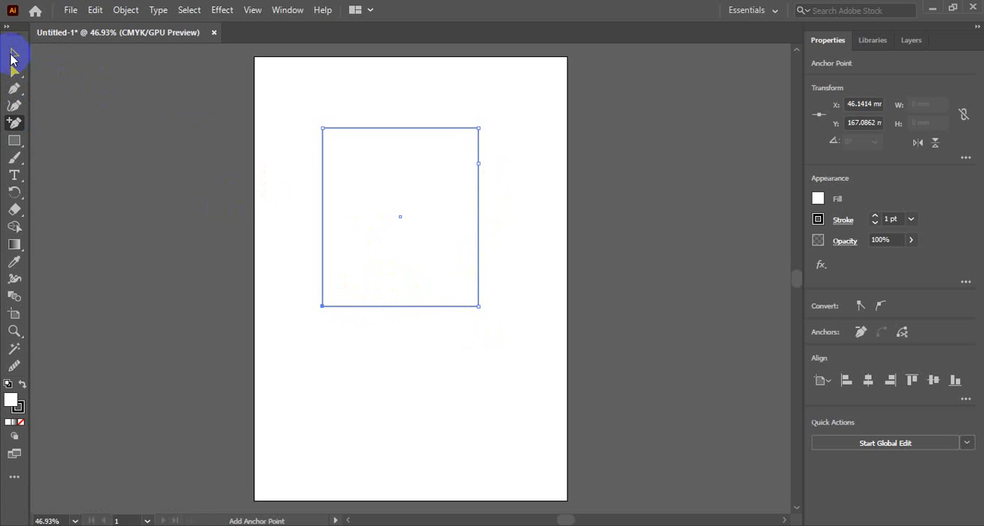
Select the whole rectangle with the Selection tool and delete it from the artboard
left_click(13, 53)
left_click(435, 125)
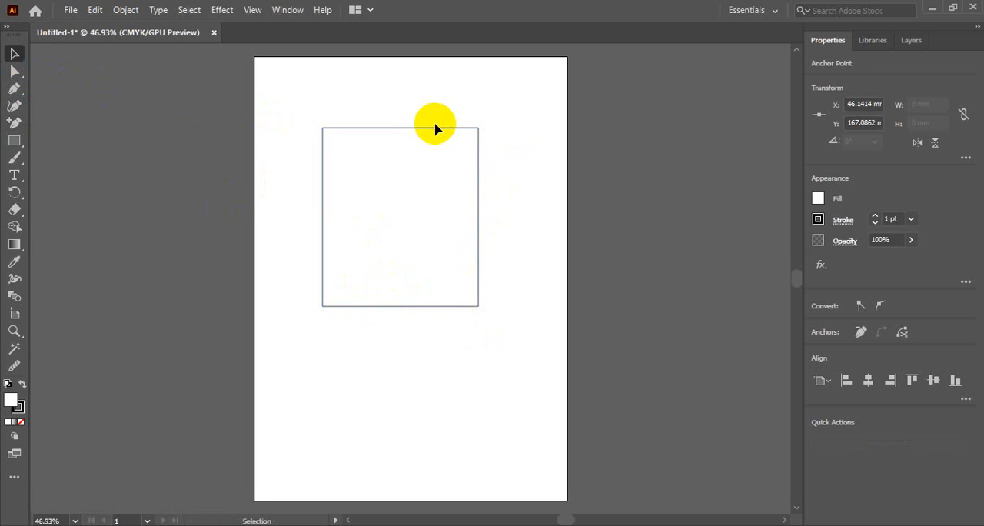
left_click(438, 128)
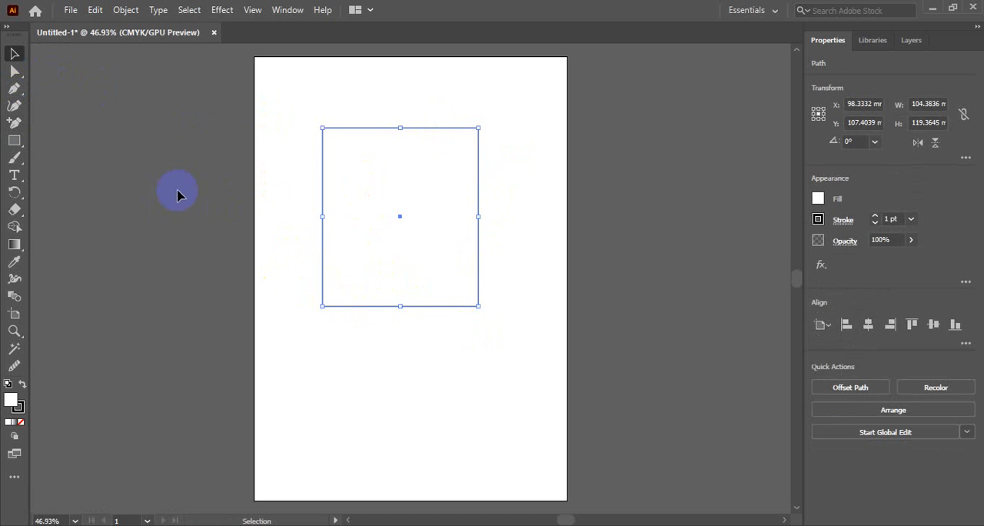
left_click(16, 142)
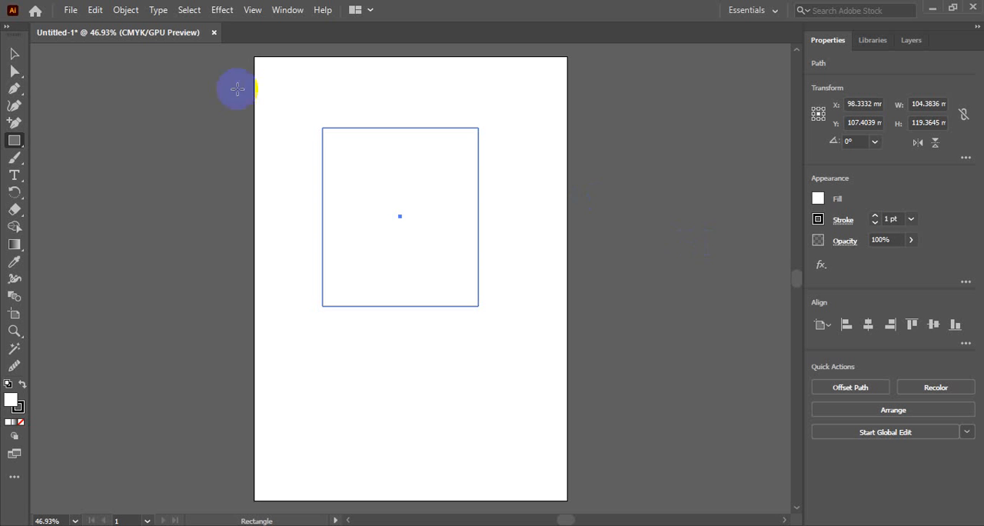
left_click(14, 53)
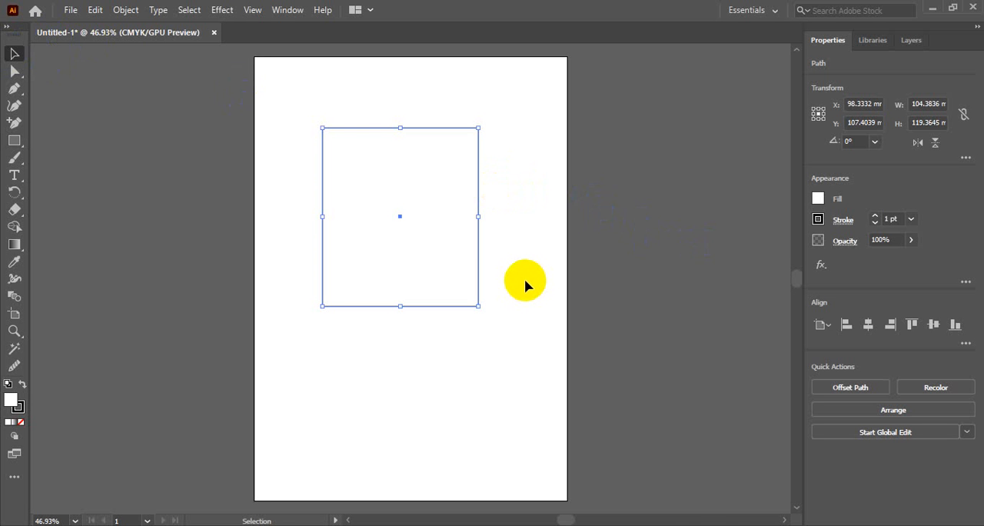
key("a")
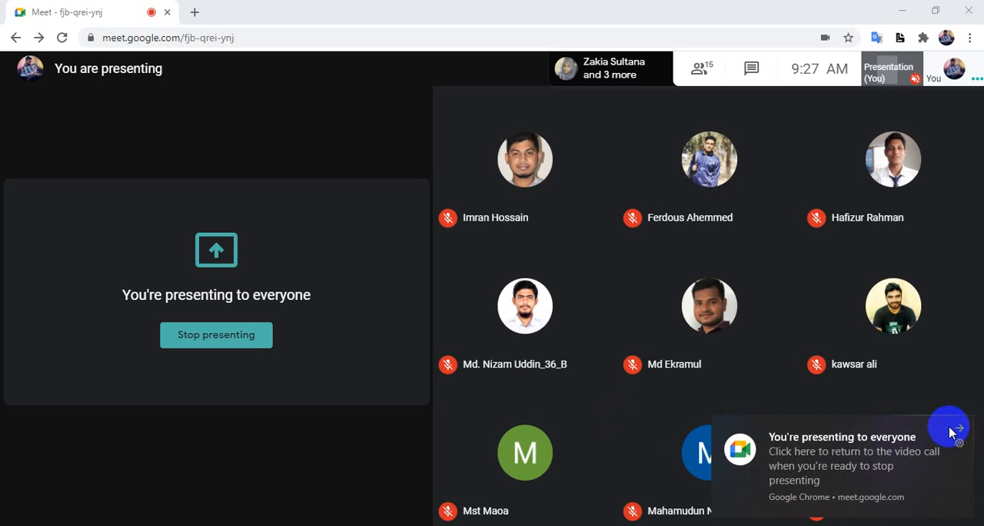
left_click(956, 428)
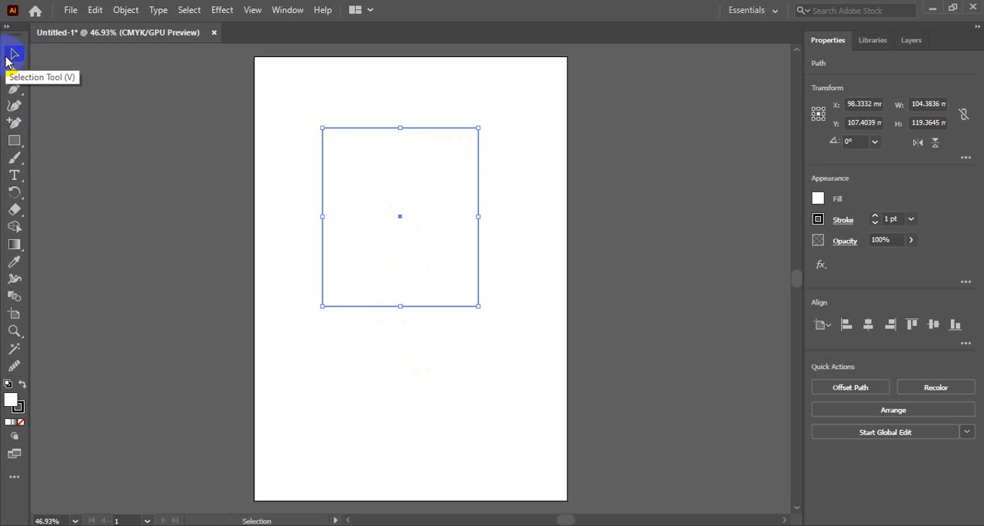
key("Delete")
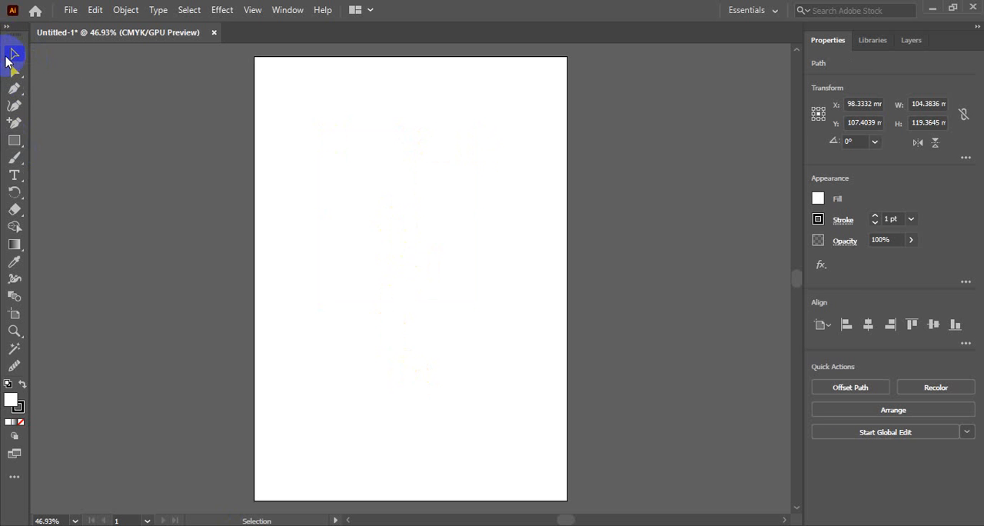
Draw a square with sides of about 96 mm in the upper half of the artboard
left_click(15, 141)
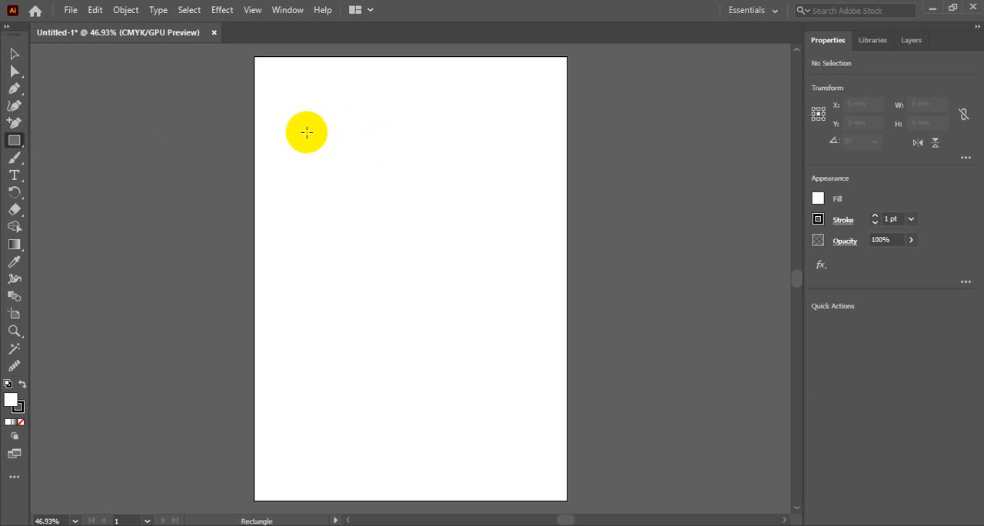
left_click_drag(325, 124, 468, 267)
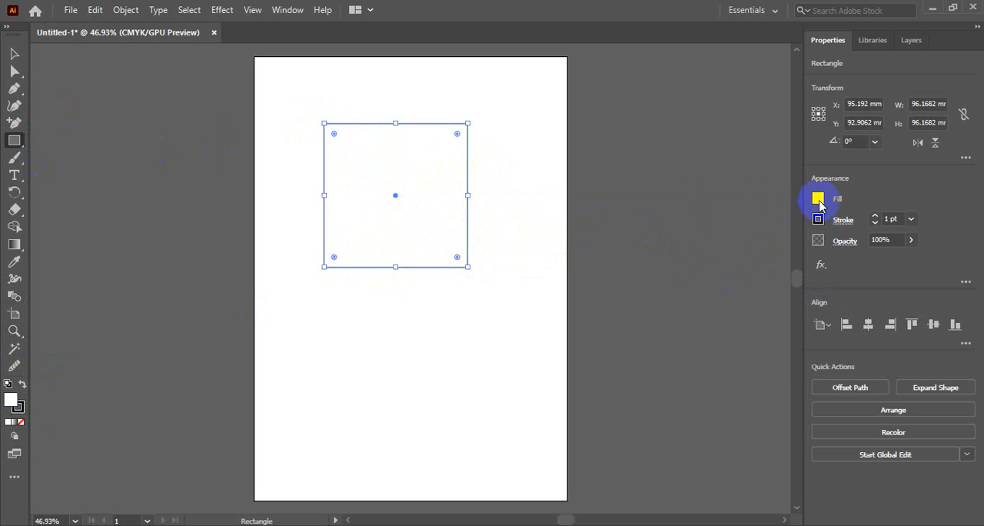
Fill the square with yellow and set its stroke to none
left_click(818, 200)
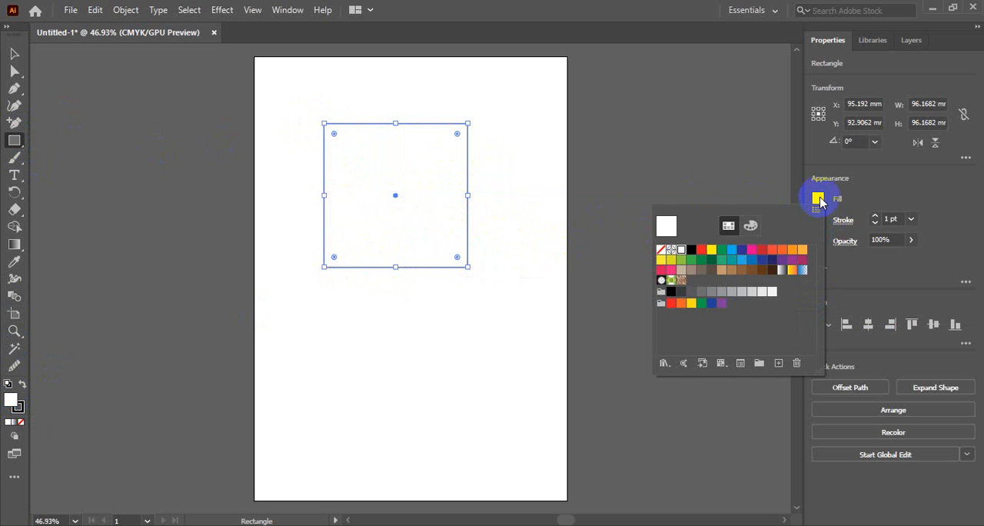
left_click(712, 252)
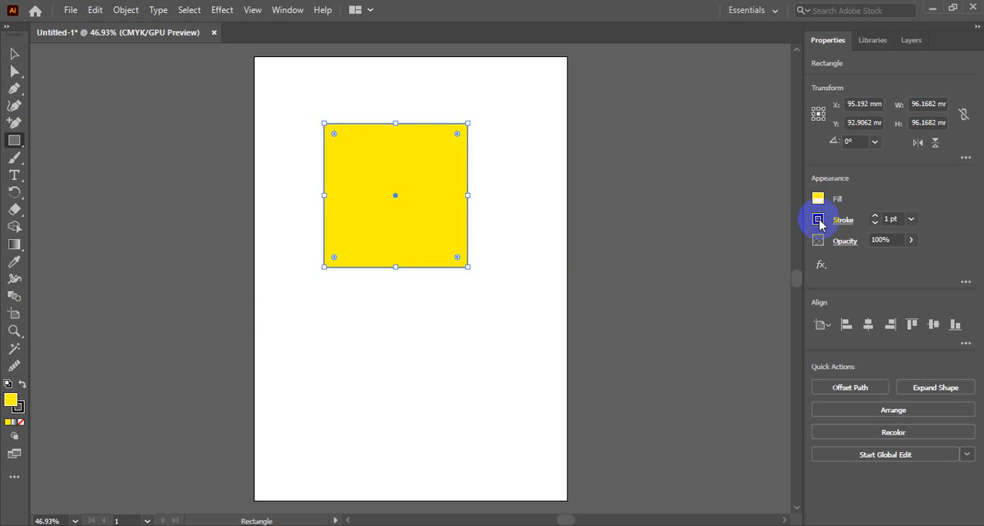
left_click(818, 221)
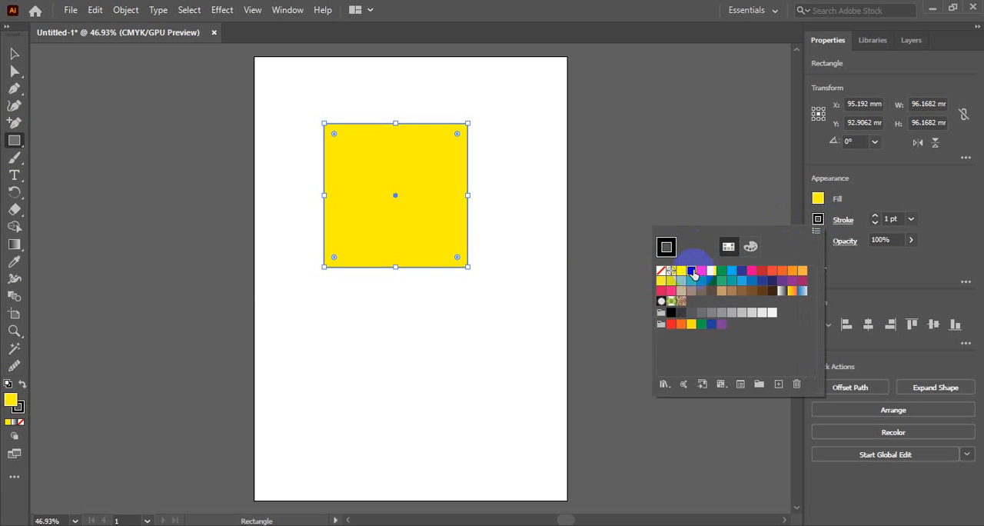
left_click(660, 273)
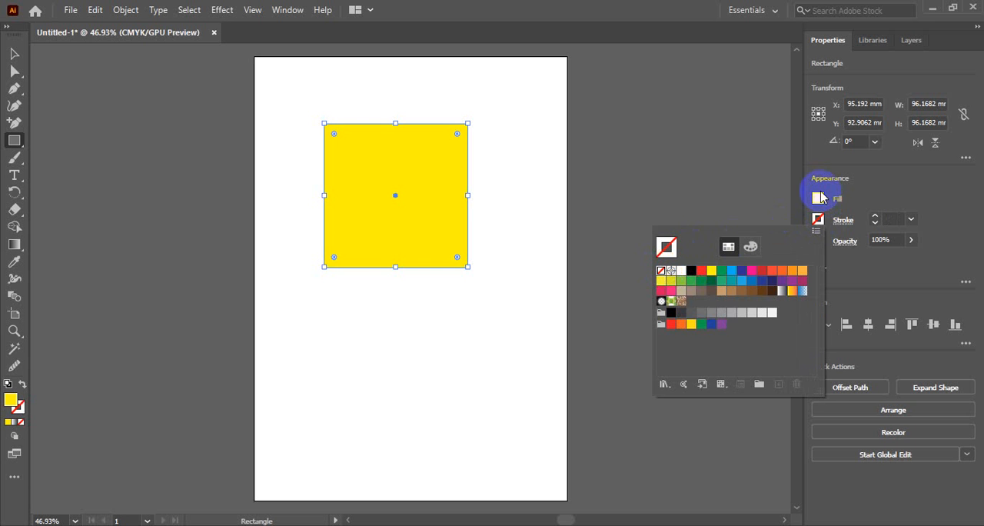
Move the yellow square about 20 mm down the artboard with the Selection tool
left_click(819, 204)
left_click(14, 53)
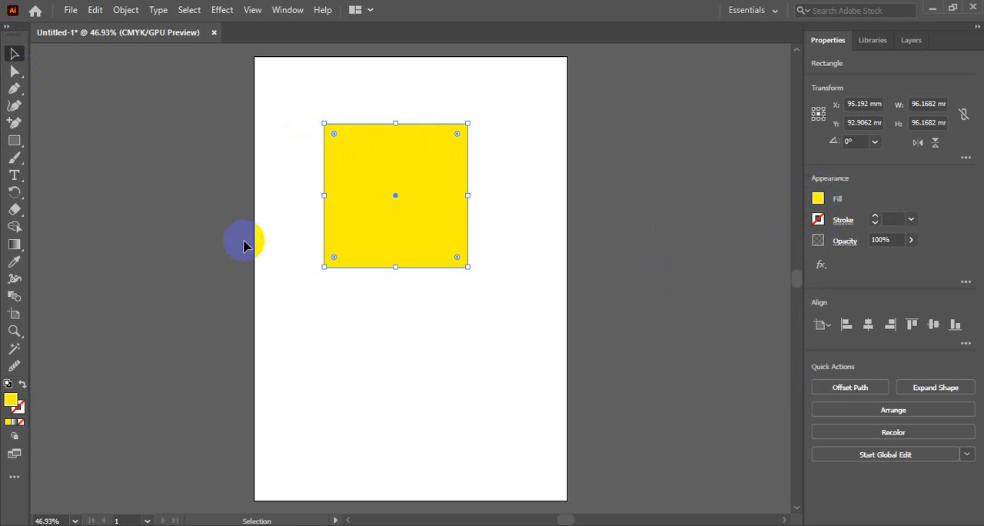
left_click(380, 314)
left_click(411, 206)
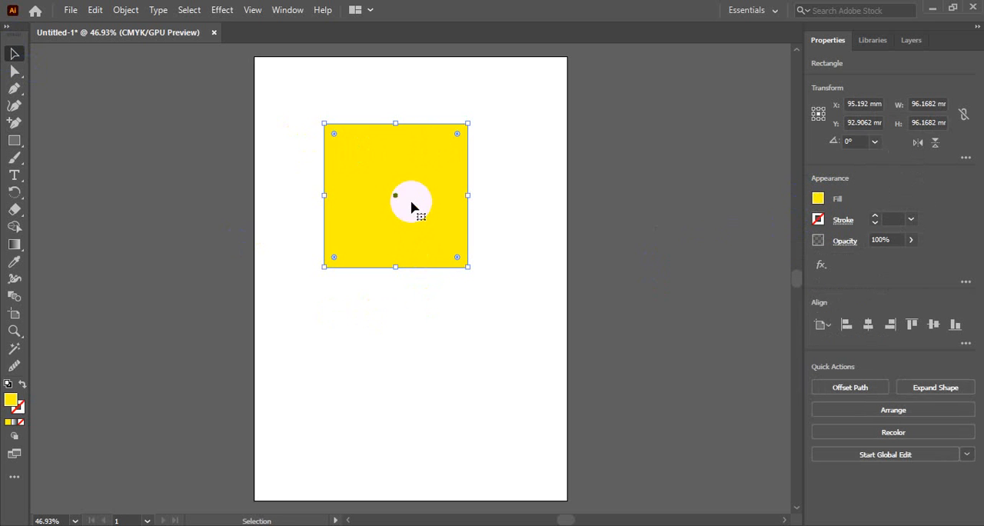
left_click_drag(415, 213, 411, 239)
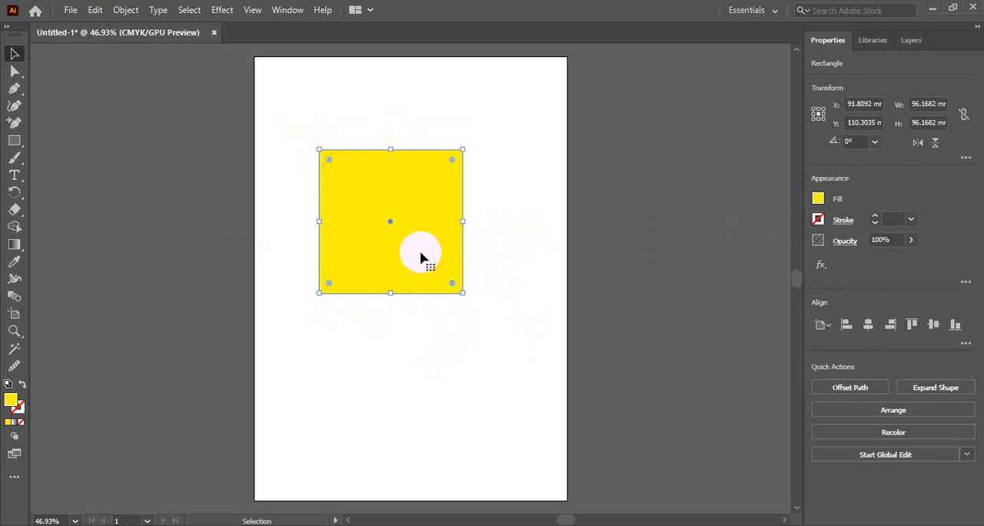
mouse_move(414, 221)
left_mouse_down()
mouse_move(433, 225)
mouse_move(418, 225)
left_mouse_up()
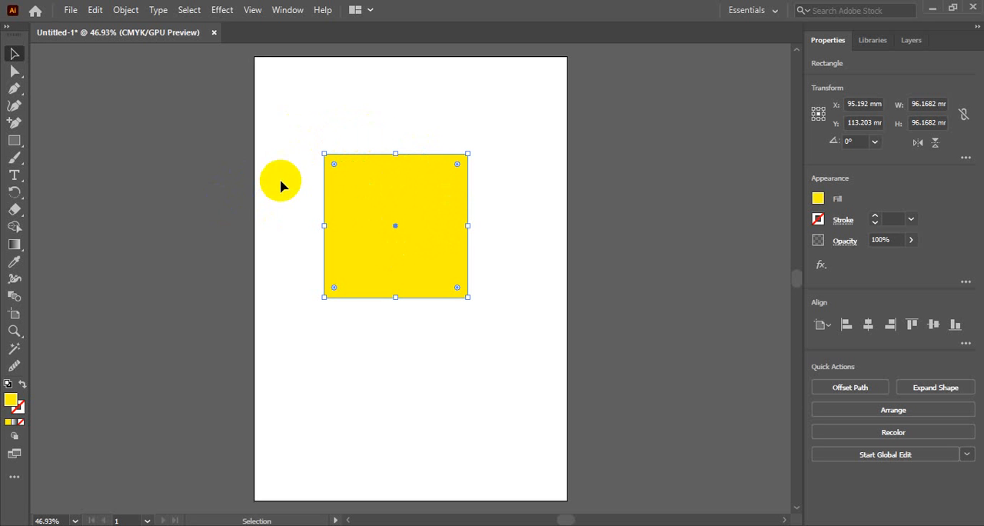
Draw a second rectangle about 78 mm wide and 84 mm high, overlapping the yellow square's upper-right corner
left_click(19, 300)
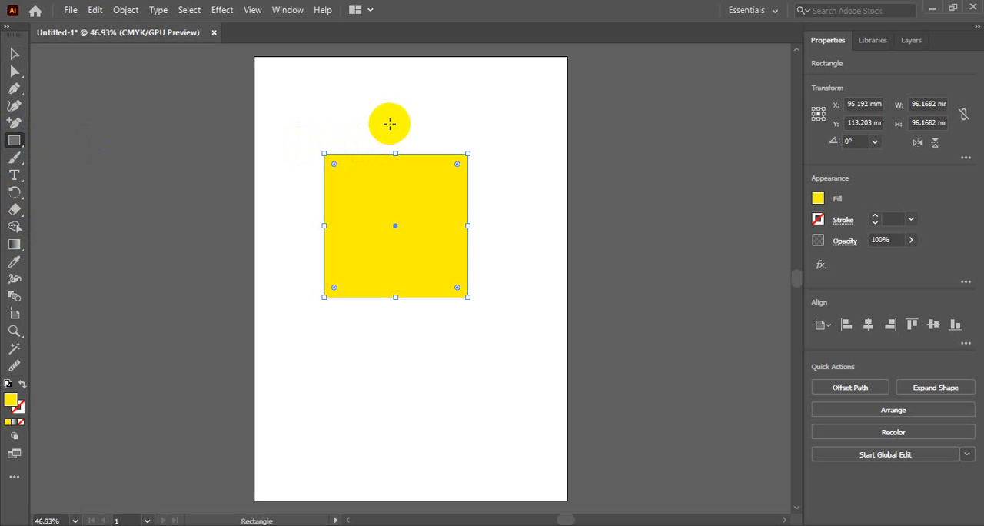
left_click_drag(390, 123, 506, 248)
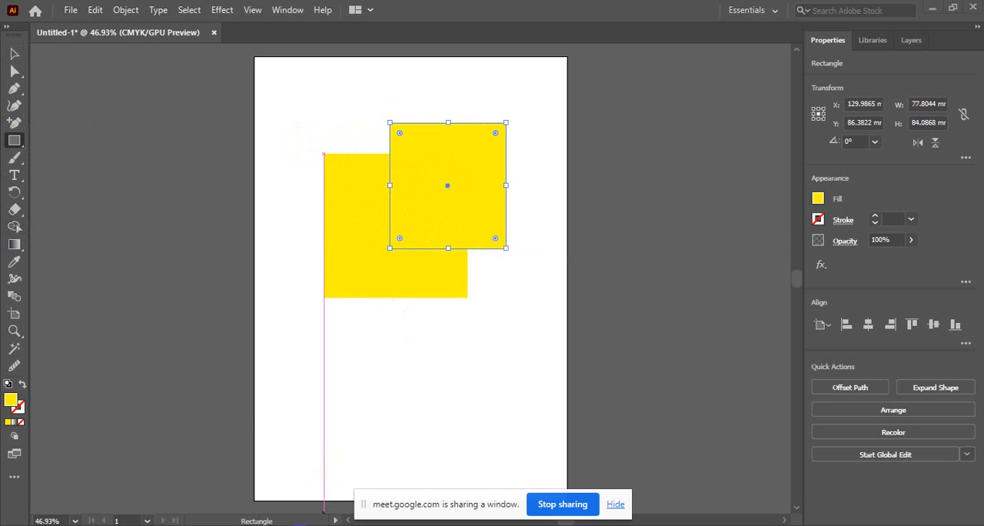
Switch to the Google Meet window, admit the person waiting to join, and return to Illustrator
left_click(369, 525)
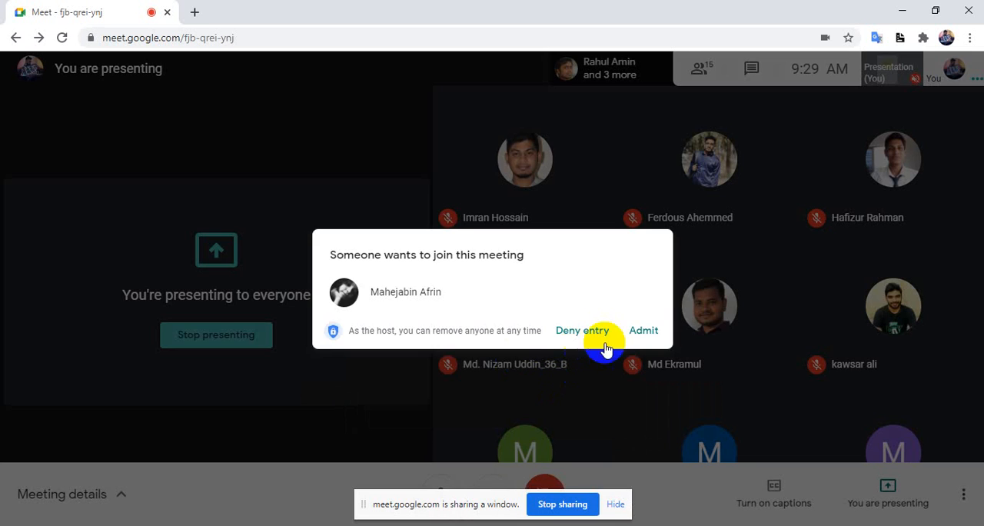
left_click(644, 331)
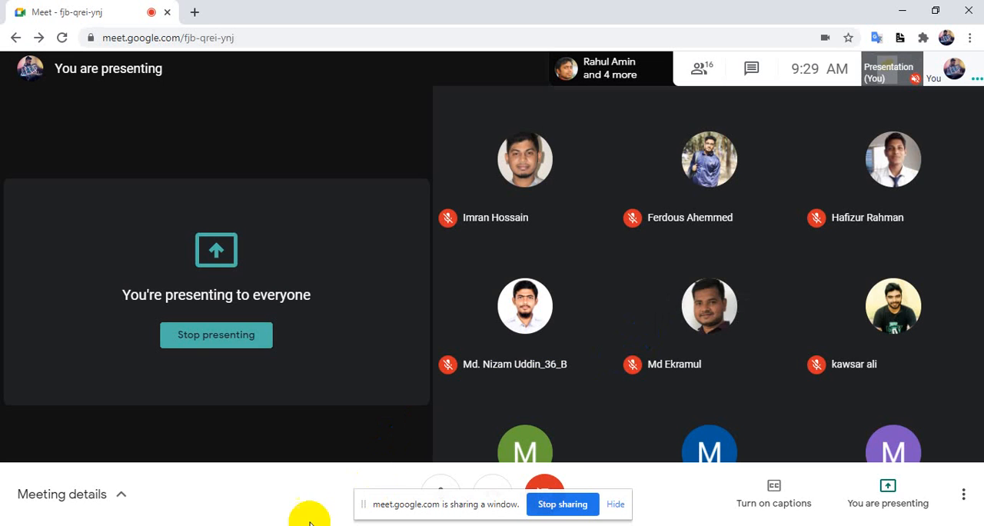
left_click(368, 524)
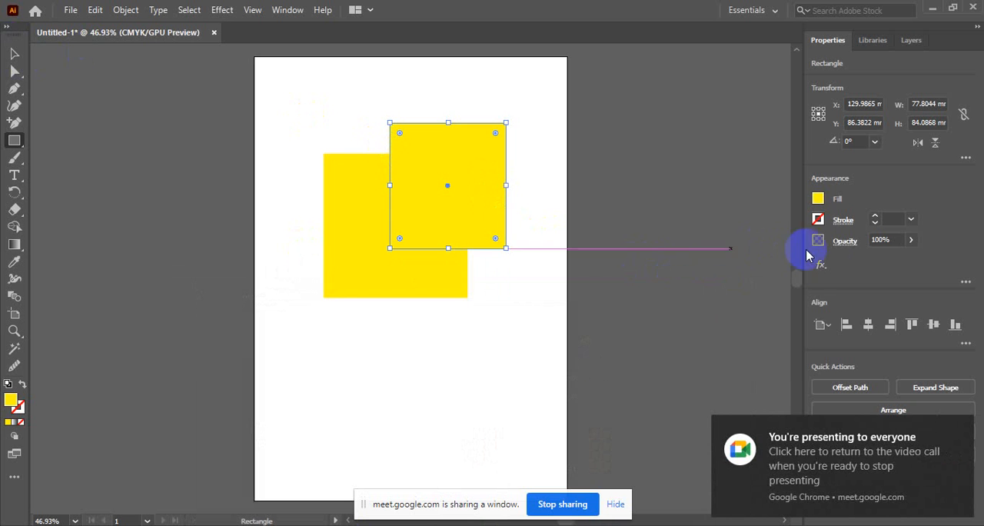
Fill the new front rectangle with the dark blue swatch
left_click(817, 200)
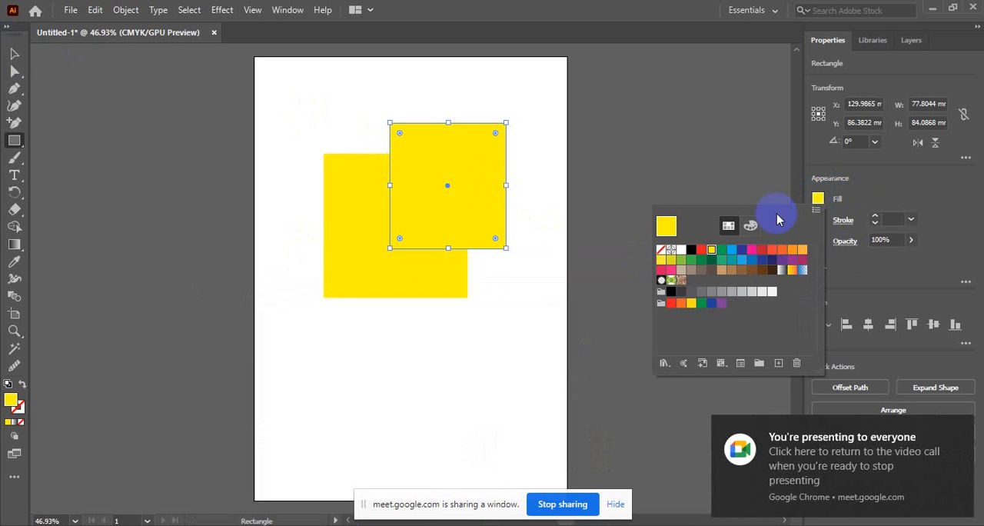
left_click(741, 250)
left_click(818, 201)
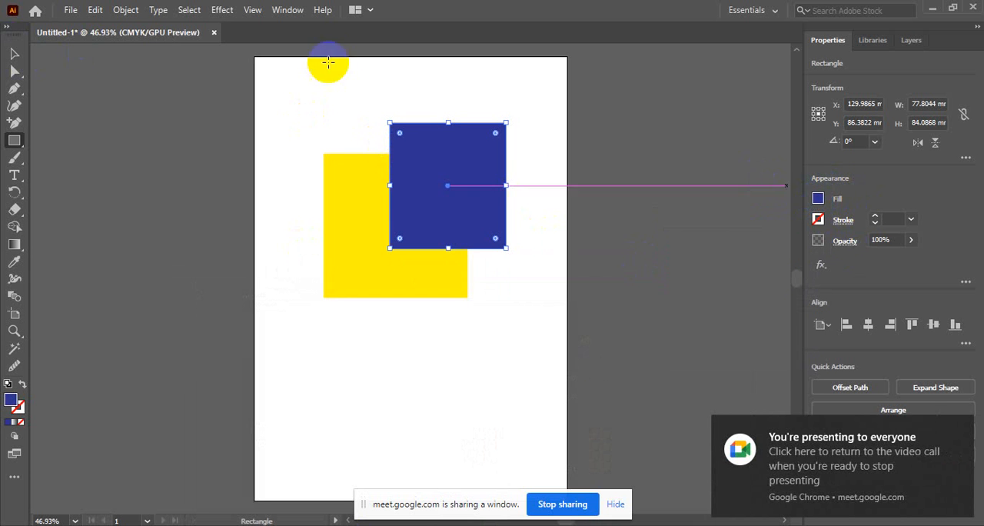
Select the yellow and blue shapes together and split them with the Pathfinder's Divide operation
left_click(11, 52)
left_click_drag(346, 104, 418, 265)
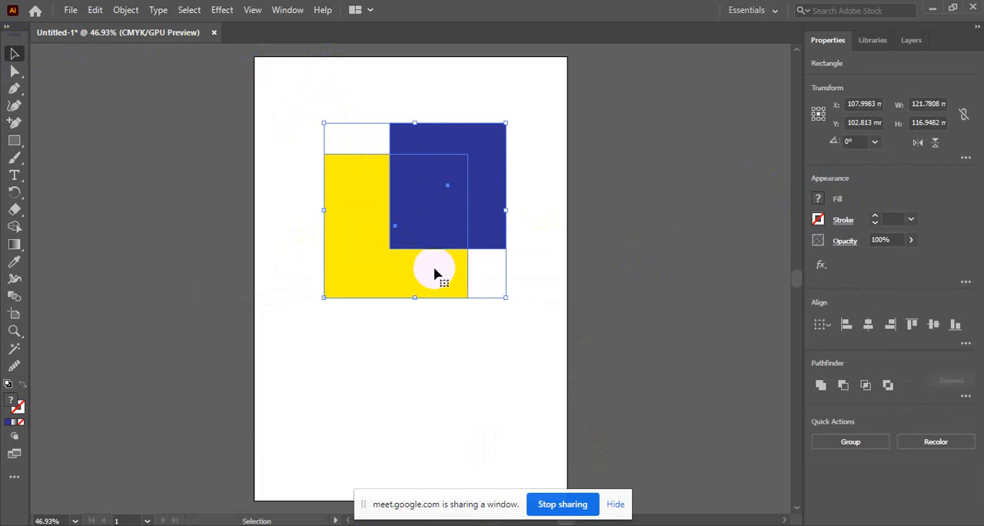
left_click(288, 11)
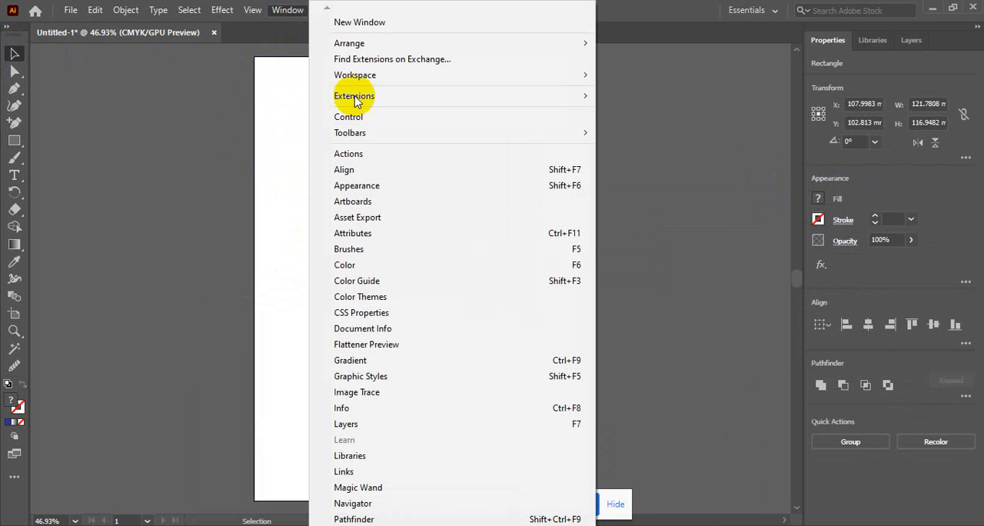
left_click(387, 519)
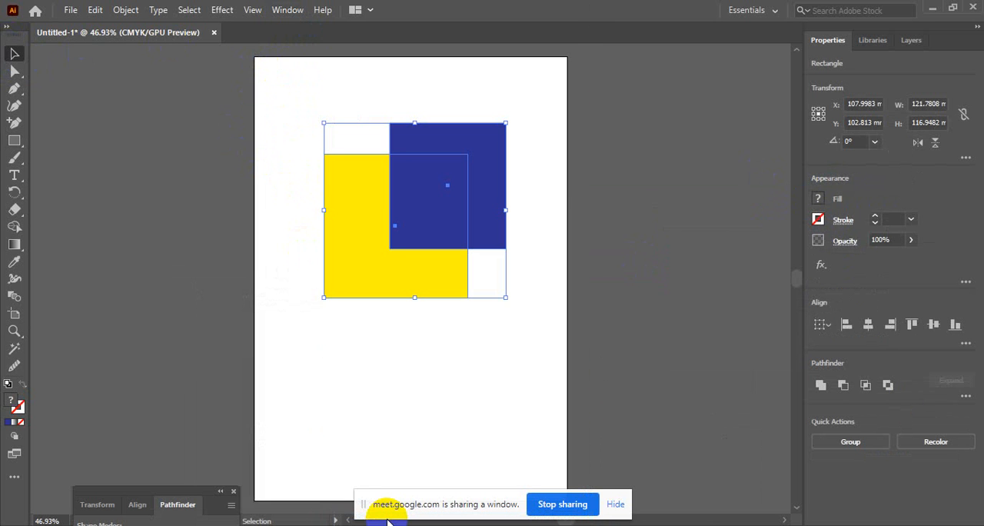
left_click_drag(175, 443, 158, 326)
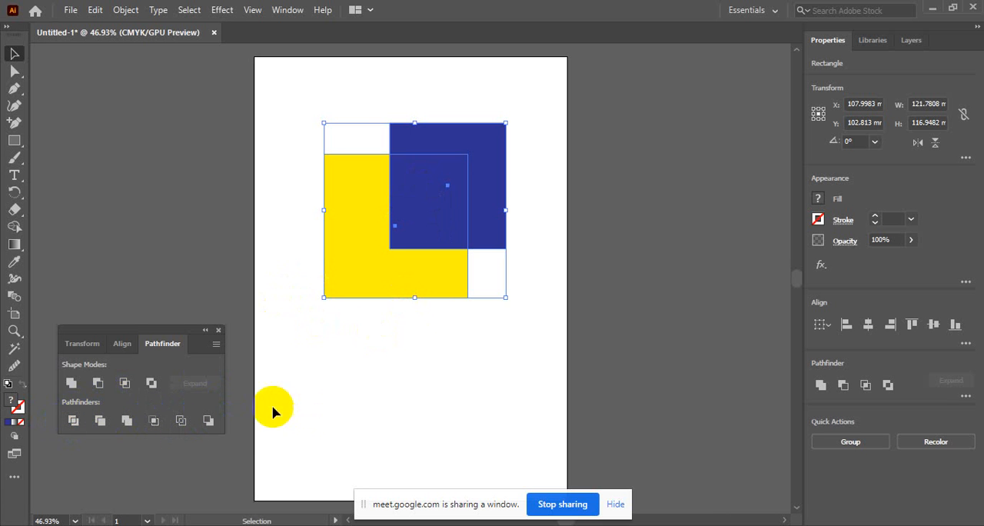
left_click(72, 421)
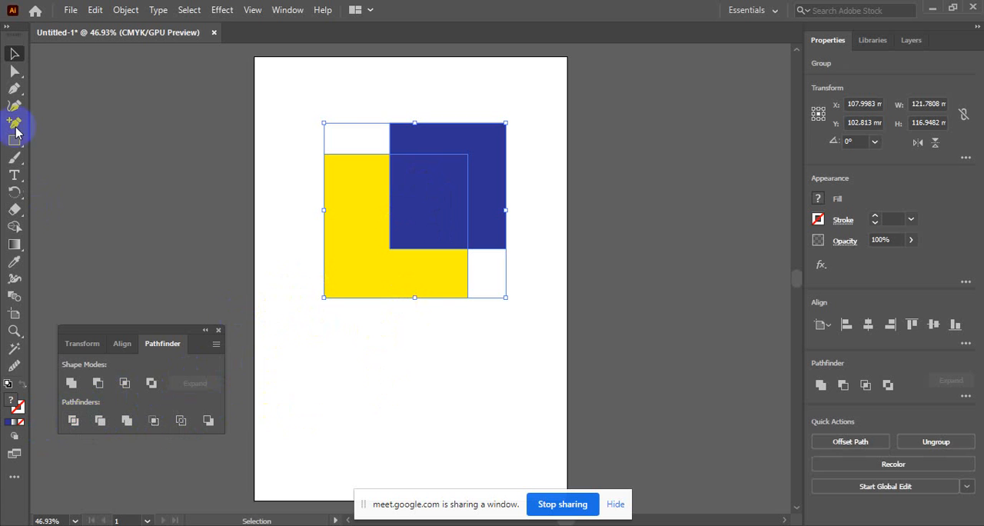
Shift the divided shapes as one group to the artboard's horizontal centre, slightly higher than before
left_click(433, 365)
left_click(418, 269)
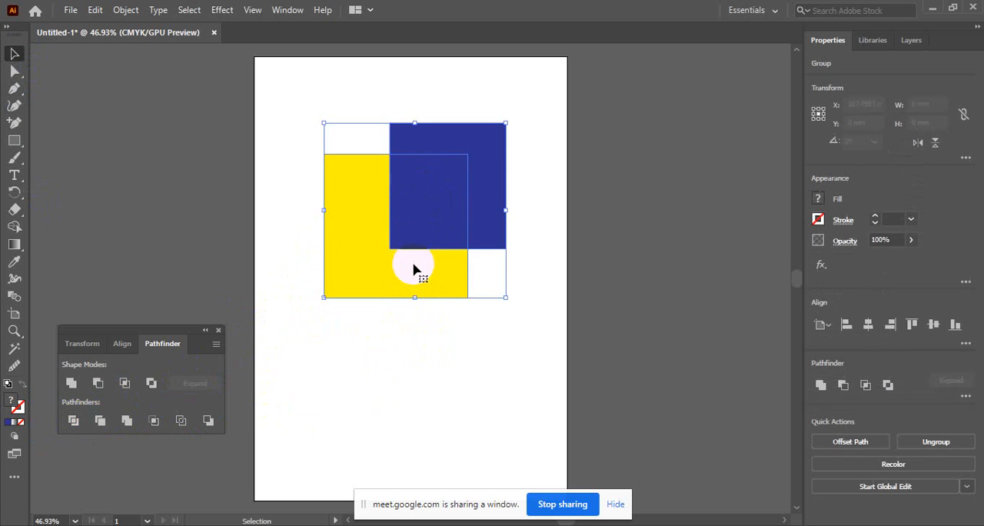
left_click_drag(417, 268, 418, 336)
left_click_drag(455, 213, 451, 136)
left_click(562, 182)
left_click(487, 197)
Ungroup the divided shapes and move the blue L-shaped piece and the blue overlap piece away from the yellow piece
right_click(486, 197)
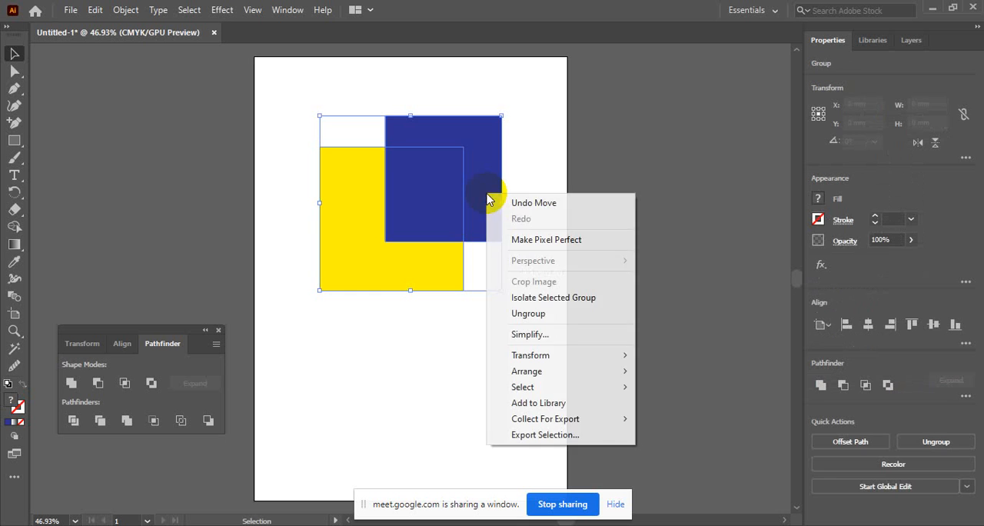
left_click(493, 313)
left_click(470, 204)
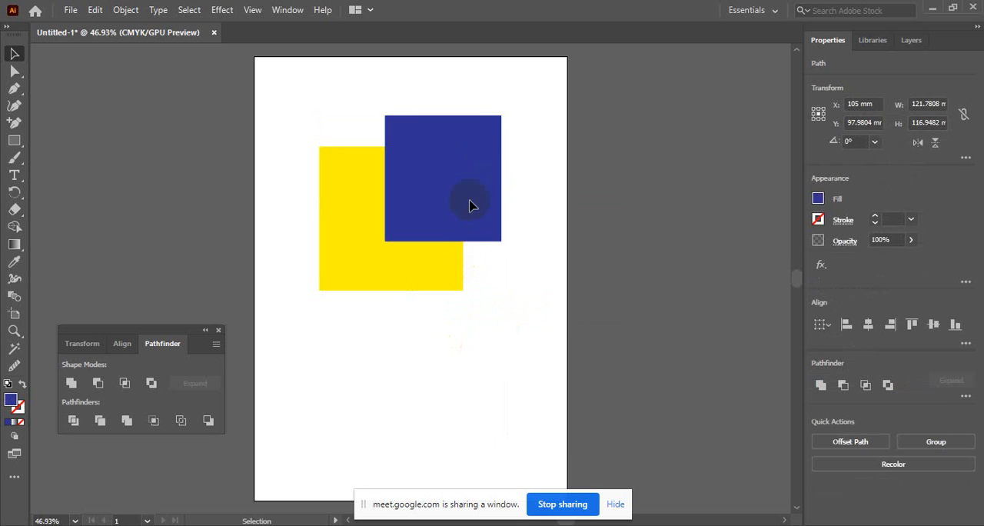
left_click_drag(469, 205, 536, 120)
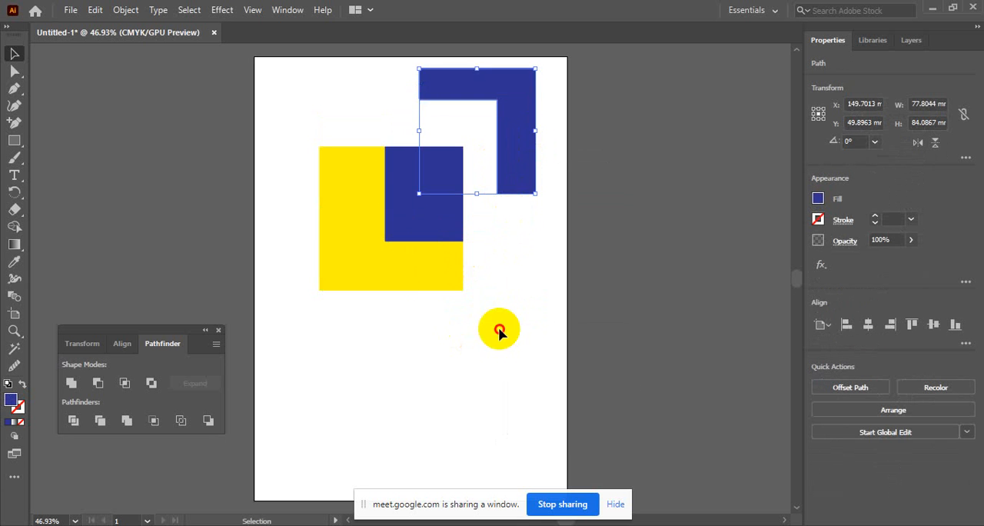
left_click_drag(436, 204, 445, 181)
left_click(498, 376)
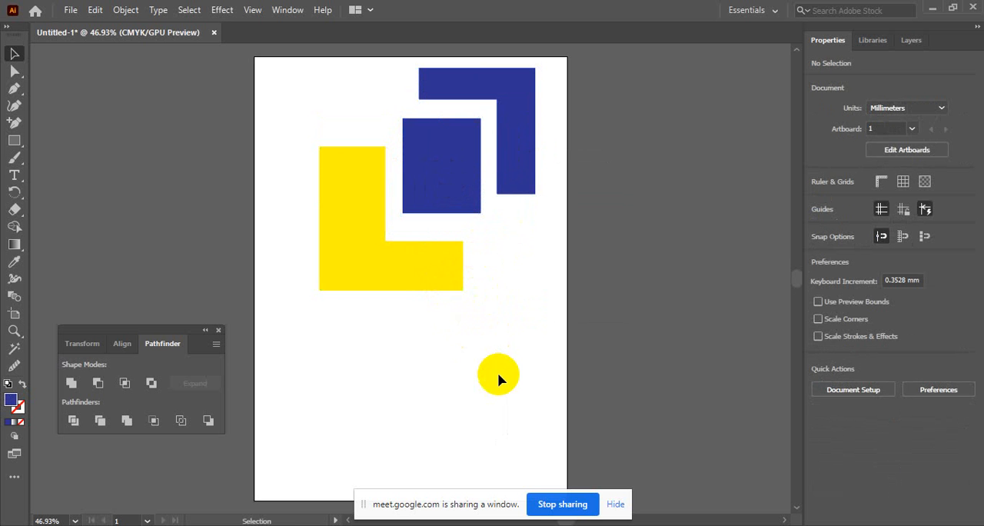
Undo the moves of the two blue pieces and the ungrouping
key("ctrl+z")
key("ctrl+z")
key("ctrl+z")
key("ctrl+z")
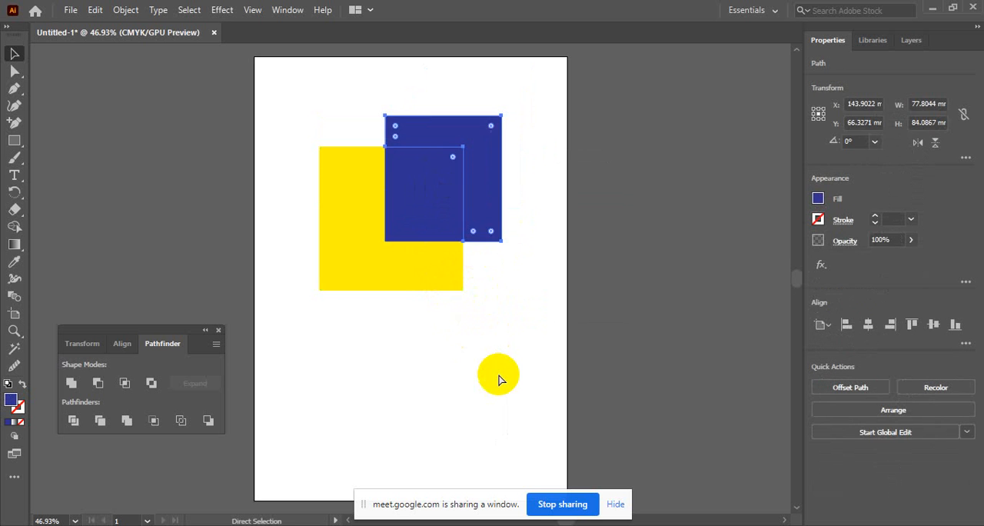
key("ctrl+z")
Move the yellow and blue group to the upper-right part of the artboard, centred at about X 134 mm, Y 62 mm
left_click(483, 320)
left_click(455, 220)
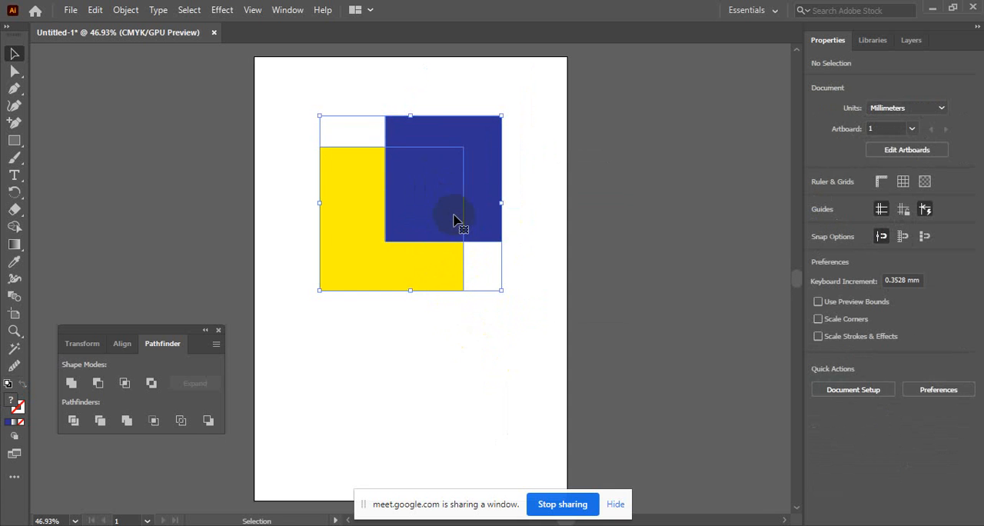
left_click_drag(455, 220, 440, 235)
key("ctrl+z")
left_click(490, 350)
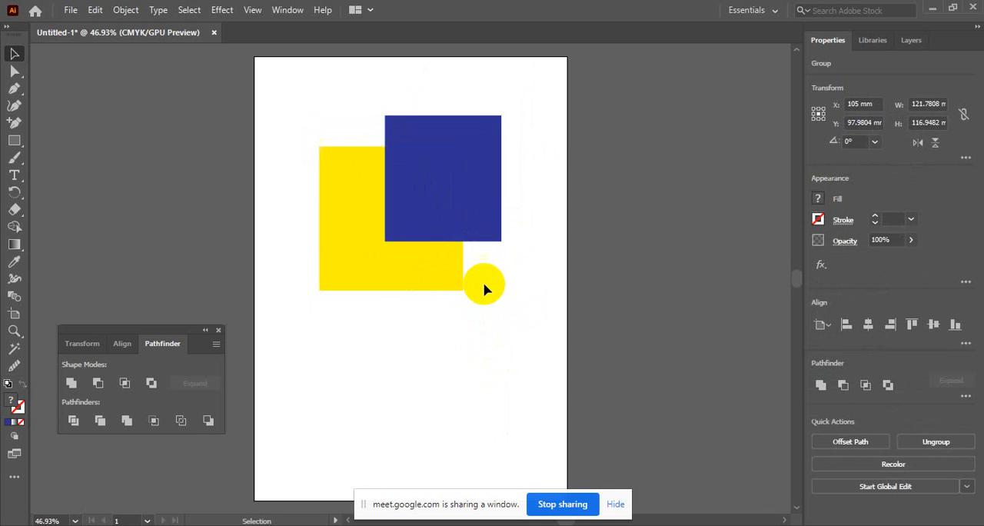
left_click_drag(483, 182, 493, 166)
left_click(484, 383)
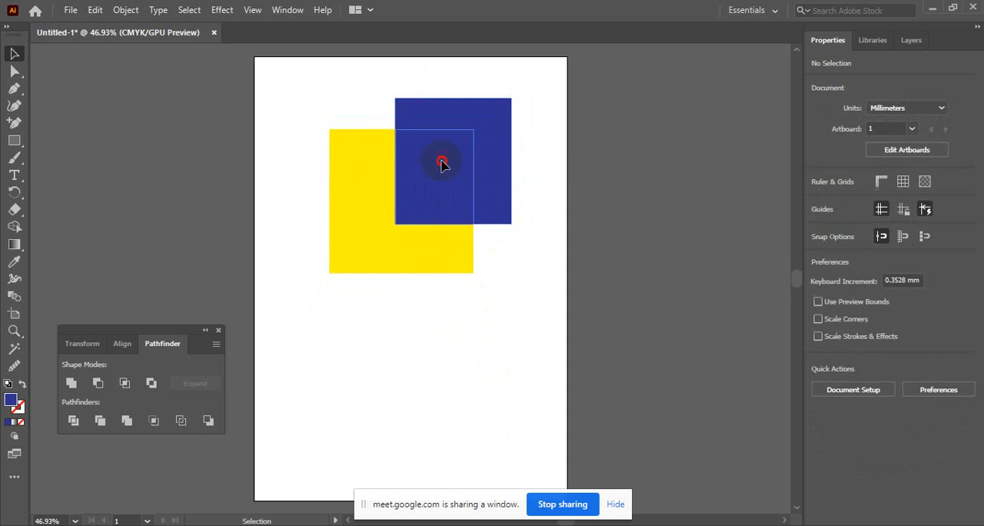
left_click(441, 160)
left_click_drag(440, 190, 472, 153)
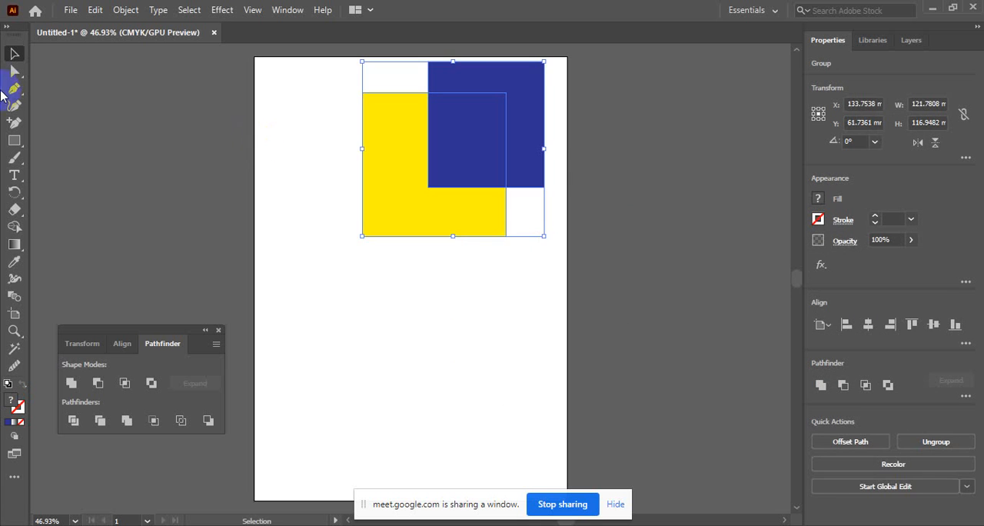
Draw a blue rectangle about 68 by 80 mm below the group, and a square of about 69 mm overlapping its upper-right corner
left_click(15, 140)
left_click_drag(315, 279, 416, 398)
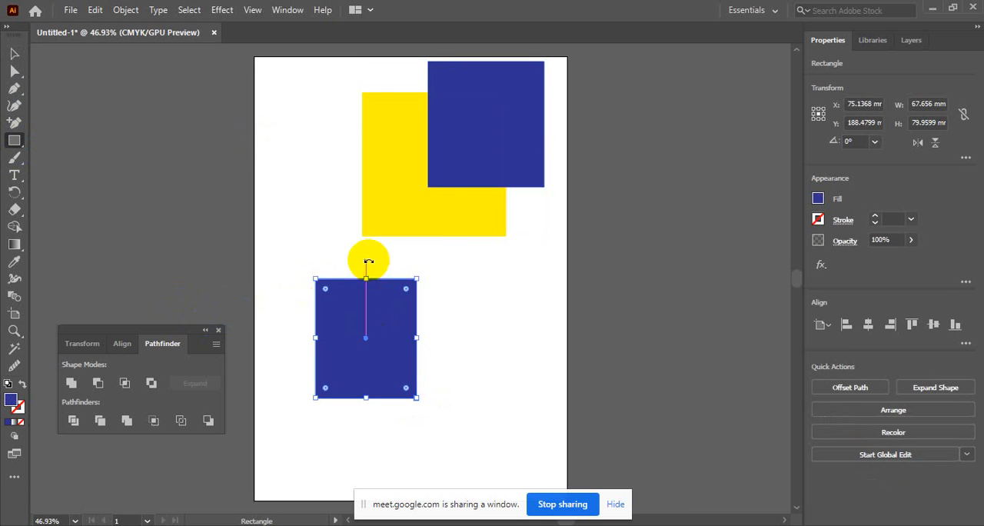
left_click_drag(369, 257, 472, 359)
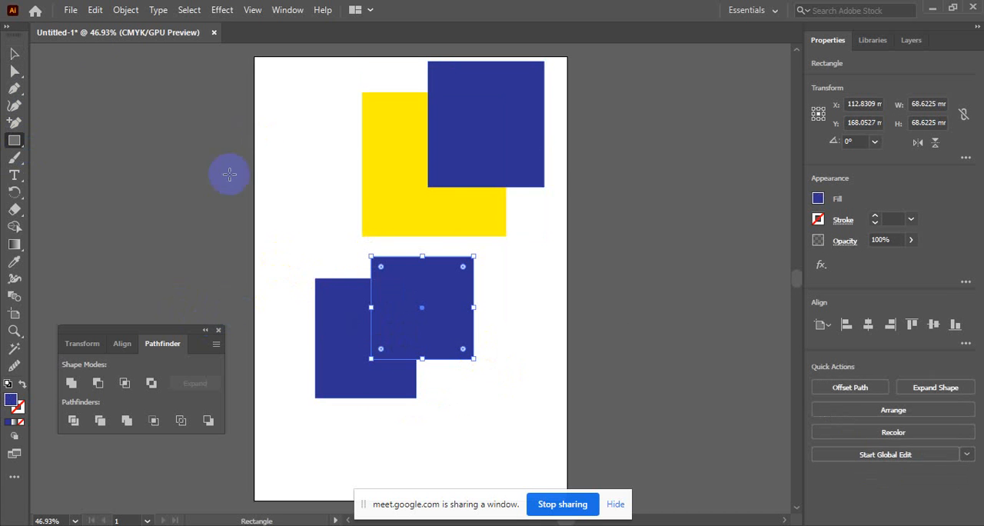
Select the two lower blue shapes and apply the Pathfinder's Trim operation to them
left_click(15, 53)
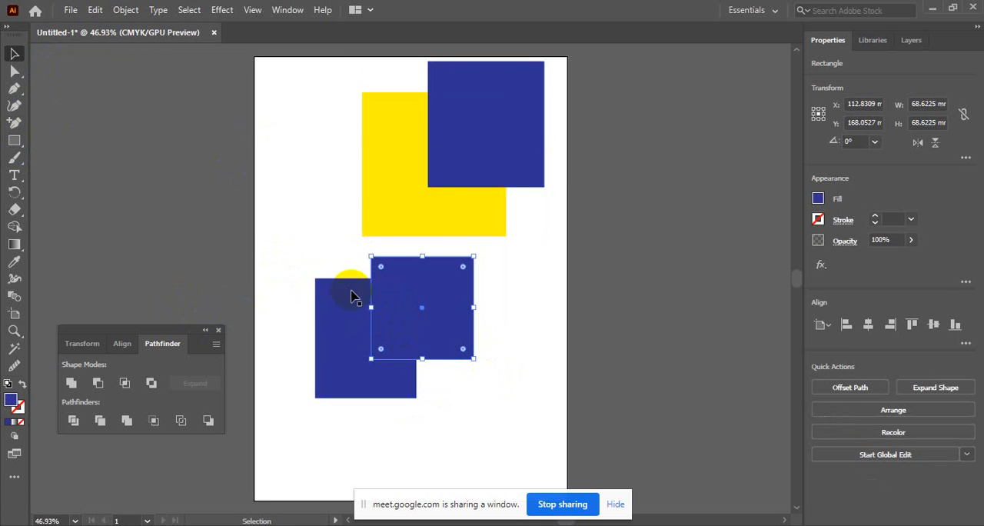
left_click(414, 364, "shift")
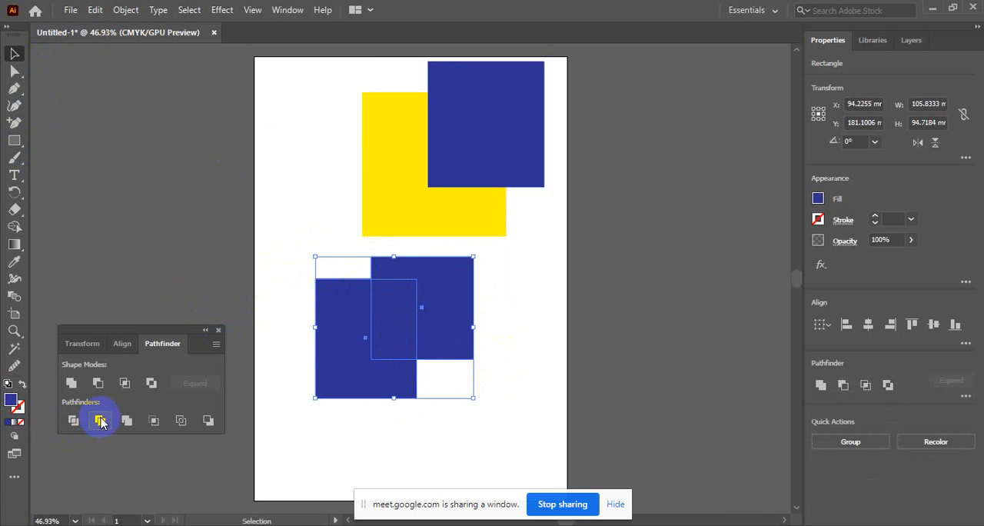
left_click(75, 422)
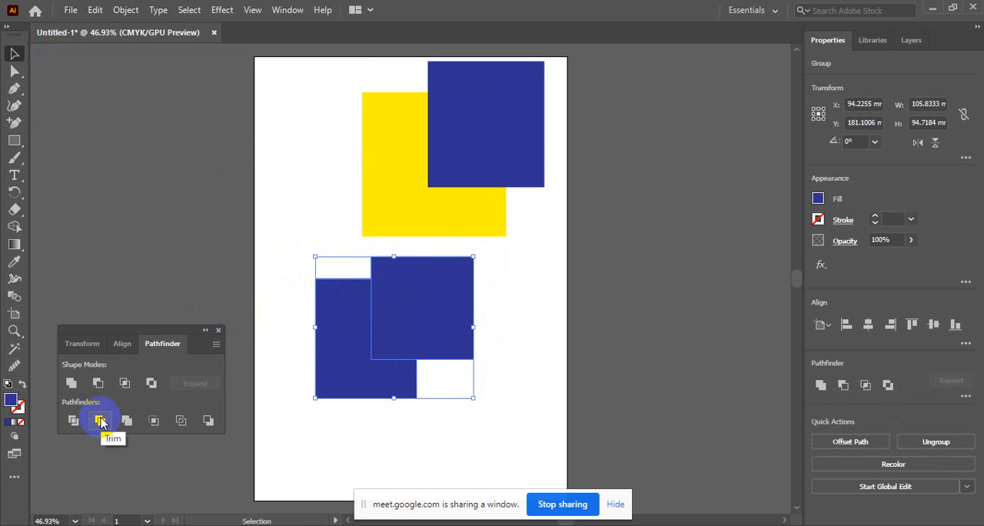
Ungroup the trimmed shapes and separate the square and the L-shaped piece so they sit side by side
right_click(431, 316)
left_click(472, 183)
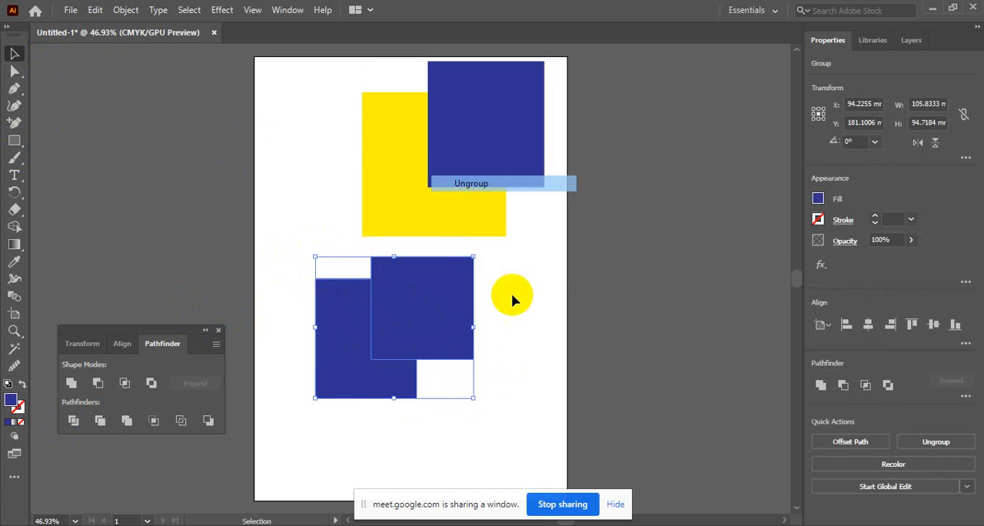
left_click(512, 296)
left_click_drag(455, 323, 505, 310)
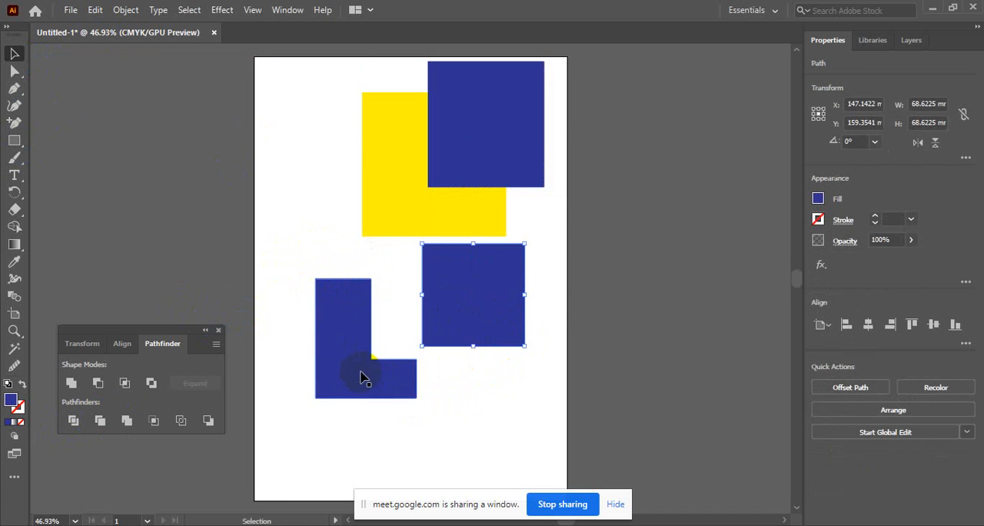
left_click_drag(362, 374, 353, 390)
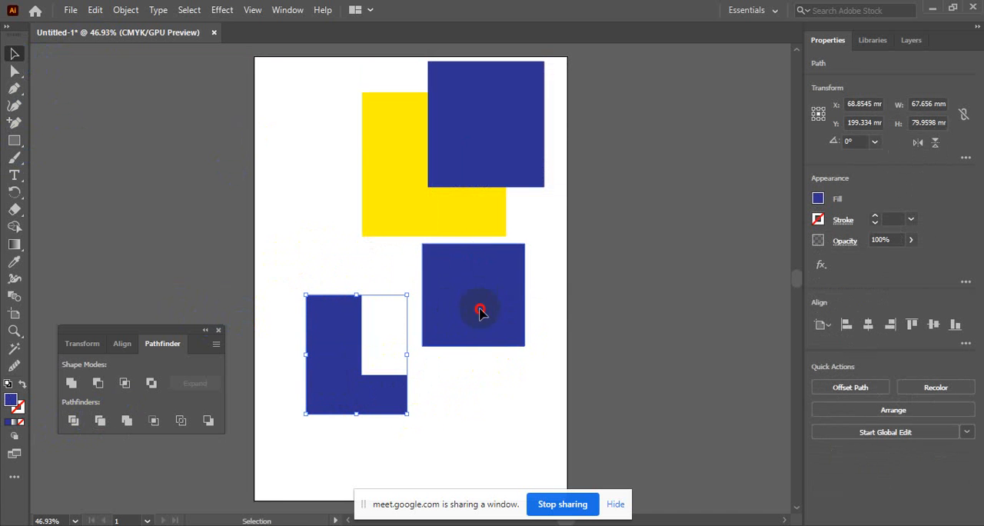
left_click_drag(479, 310, 482, 361)
left_click(498, 448)
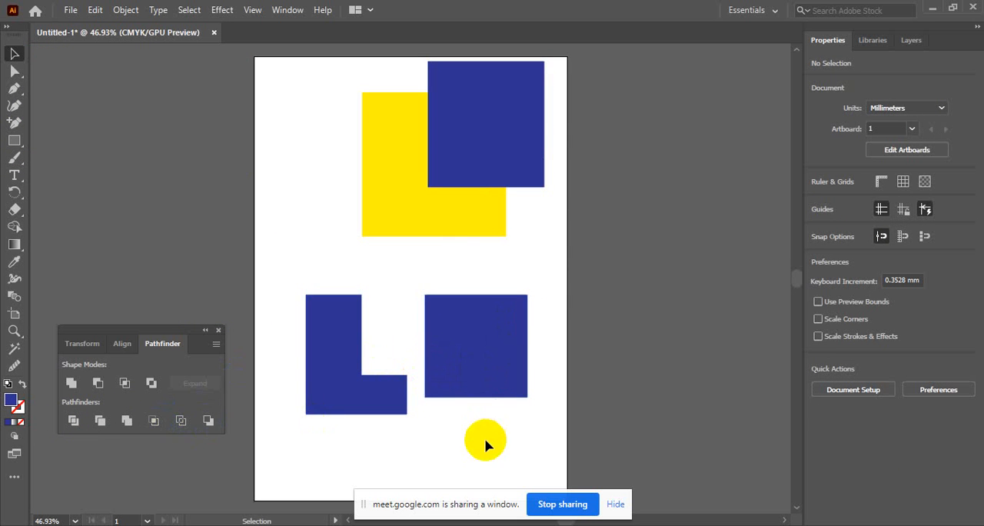
Delete the square and L-shaped blue pieces and the yellow and blue group, clearing the artboard
left_click_drag(485, 441, 336, 319)
key("Delete")
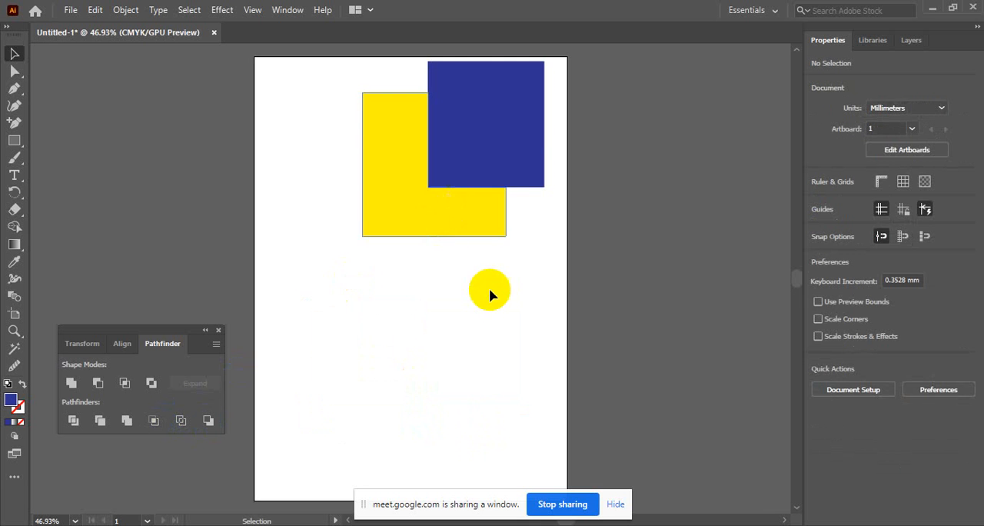
left_click_drag(489, 292, 435, 154)
key("Delete")
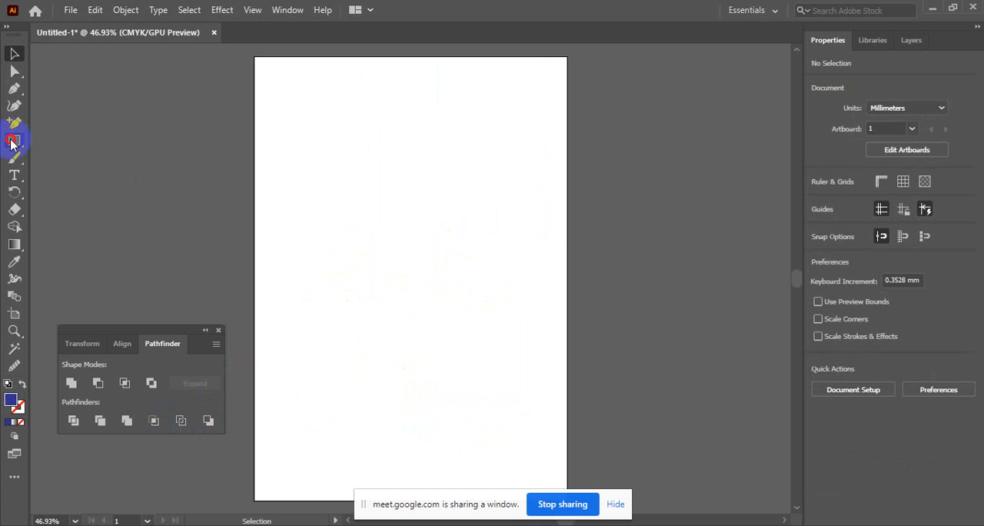
Draw a blue rectangle about 94 by 82 mm, and a second one about 65 by 83 mm overlapping its upper-right corner
left_click(14, 141)
left_click_drag(326, 185, 466, 306)
mouse_move(406, 141)
left_mouse_down()
mouse_move(493, 284)
mouse_move(504, 265)
left_mouse_up()
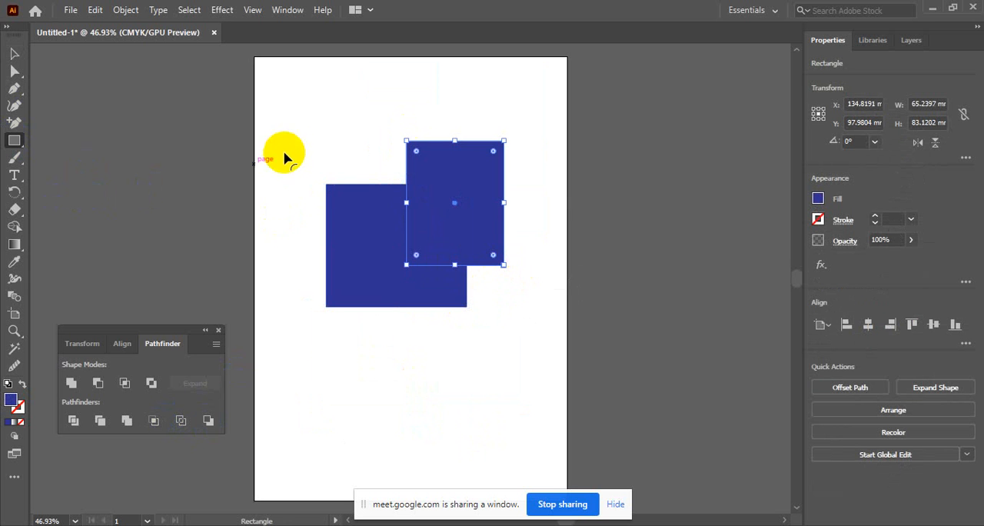
Select both overlapping blue rectangles and merge them into a single shape with the Shape Builder tool
left_click(14, 53)
left_click_drag(328, 150, 518, 326)
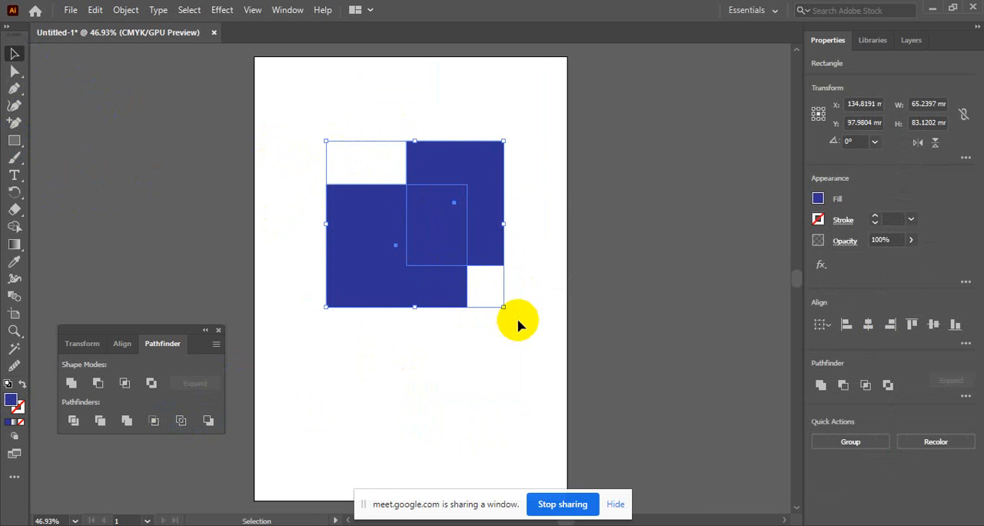
left_click(14, 227)
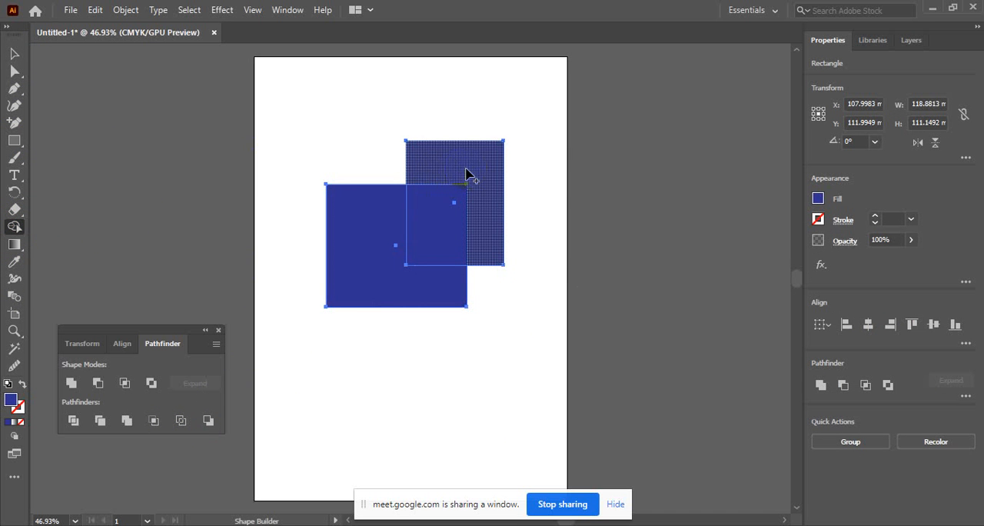
left_click_drag(467, 188, 380, 279)
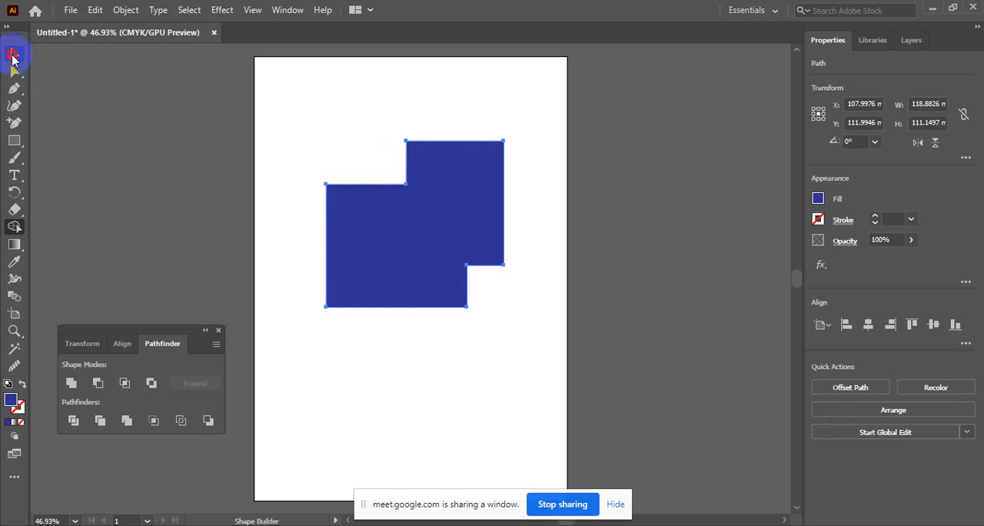
Move the merged shape, and undo the move, the merge and the second rectangle so only the first rectangle remains
left_click(14, 53)
left_click_drag(409, 243, 426, 215)
key("ctrl+z")
key("ctrl+z")
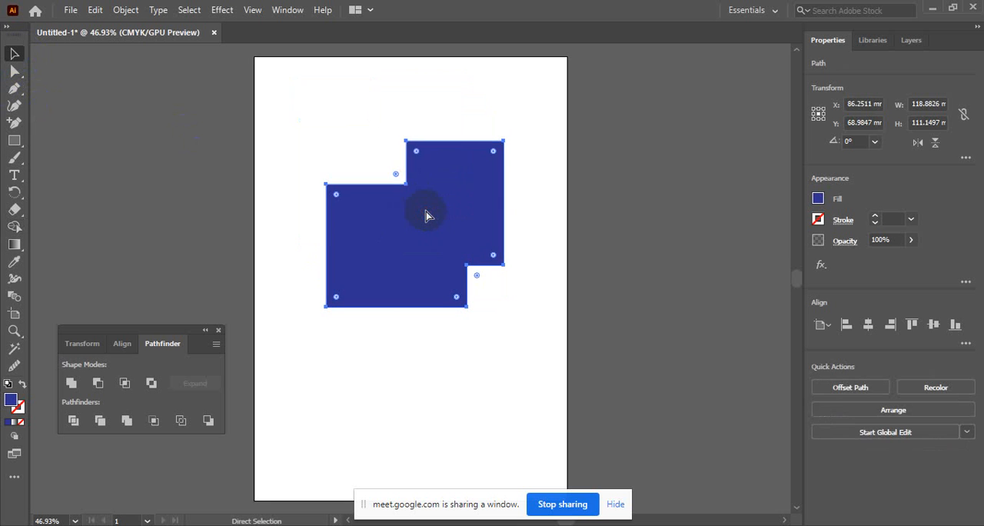
key("ctrl+z")
key("ctrl+z")
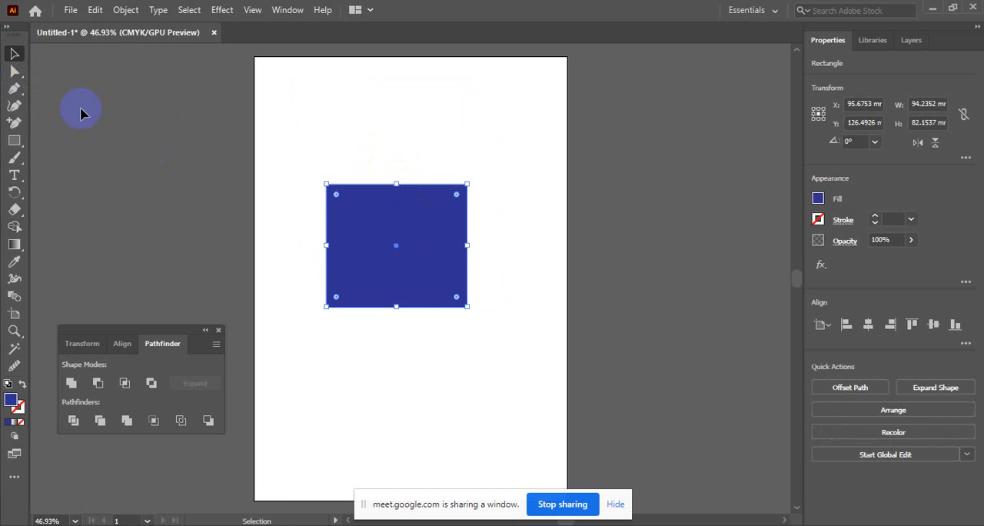
Draw a blue rectangle about 80 by 85 mm overlapping the upper-right corner of the existing rectangle
left_click(14, 141)
left_click(395, 129)
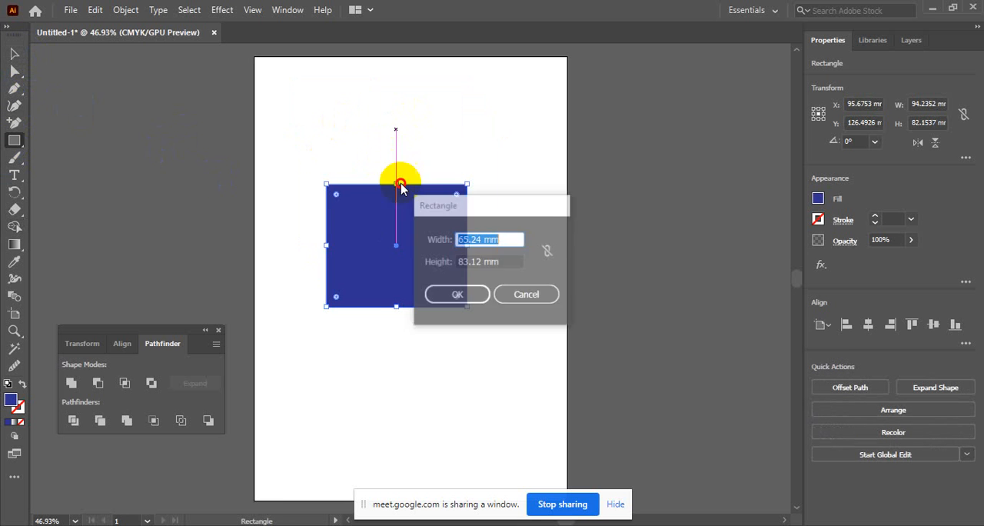
key("Escape")
left_click_drag(389, 133, 509, 260)
Select both rectangles and remove the upper-right region and the overlap with the Shape Builder tool, keeping only the L-shaped piece
left_click(14, 53)
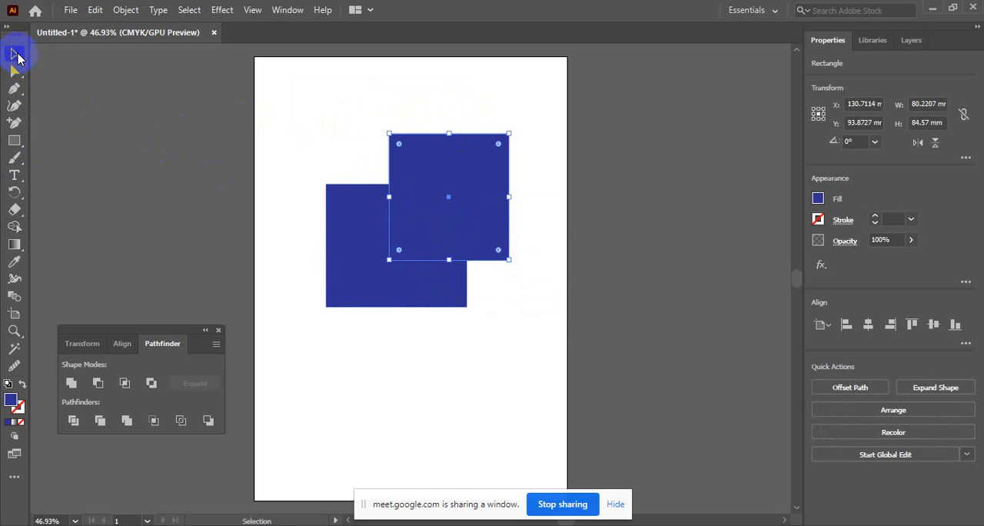
left_click_drag(346, 112, 492, 296)
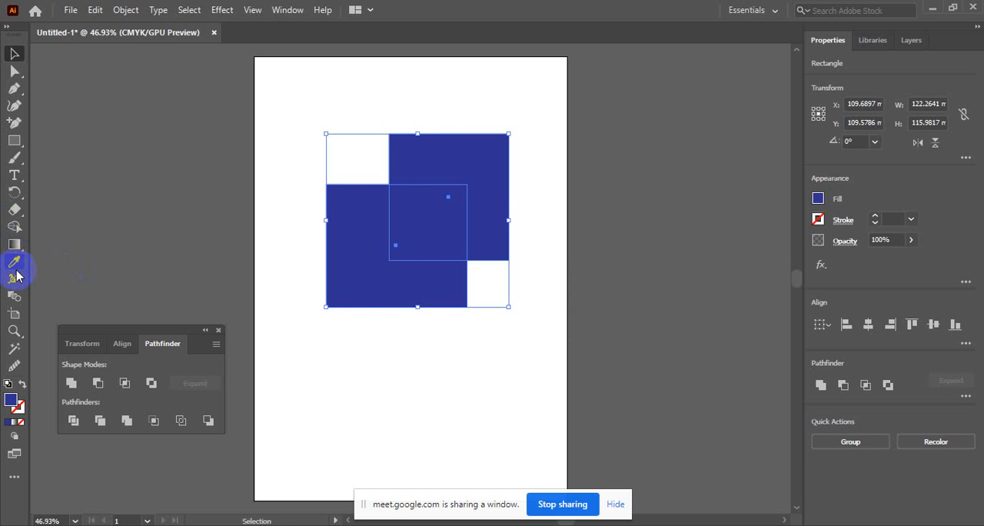
left_click(14, 227)
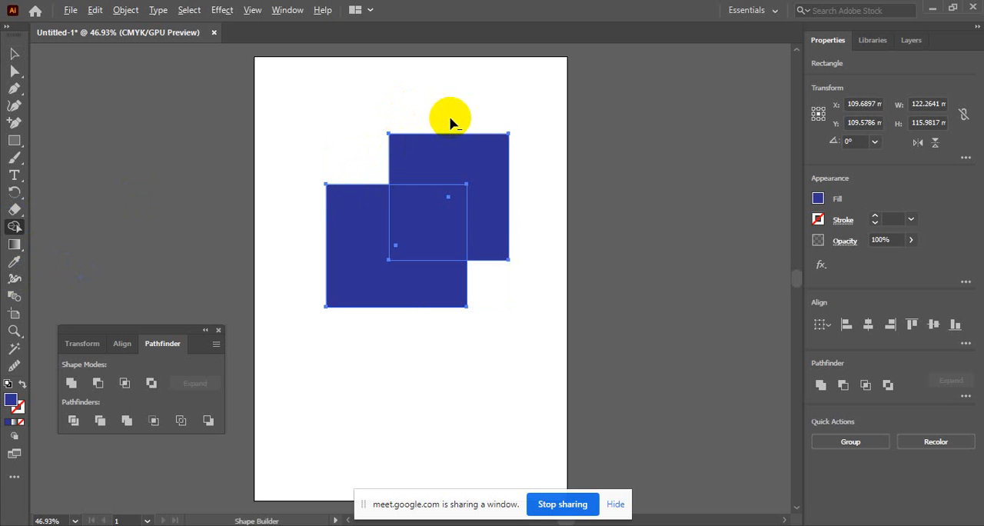
left_click(448, 155, "alt")
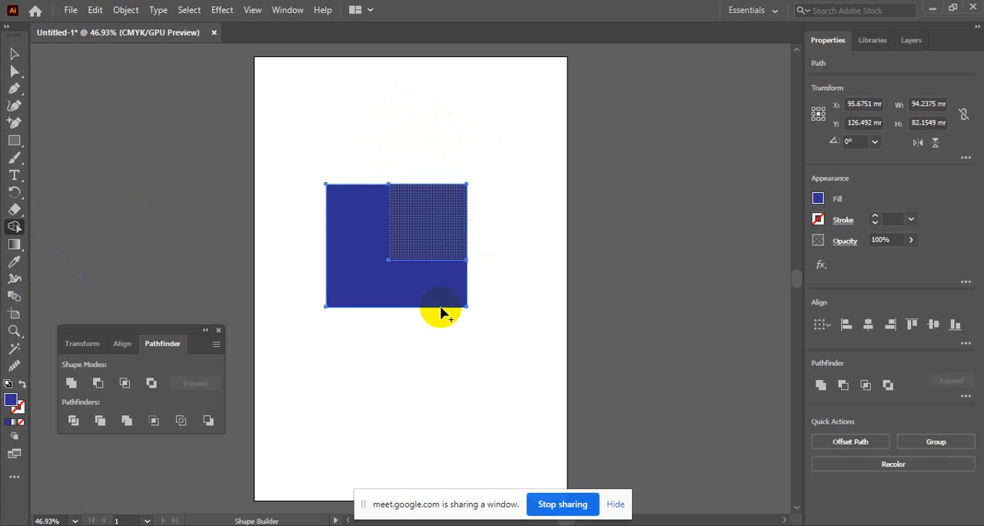
left_click(435, 213, "alt")
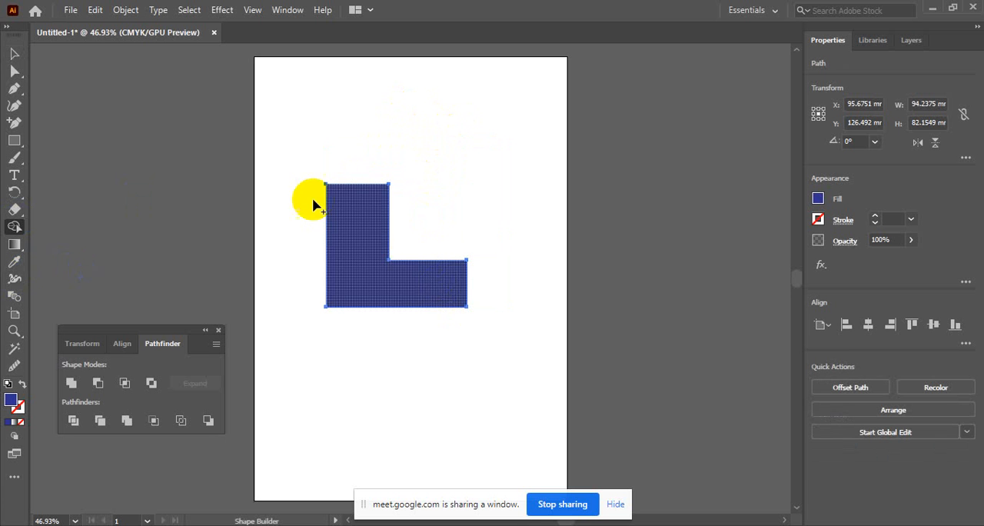
Move the L-shaped piece to about X 90 mm, Y 119 mm on the artboard
left_click(14, 53)
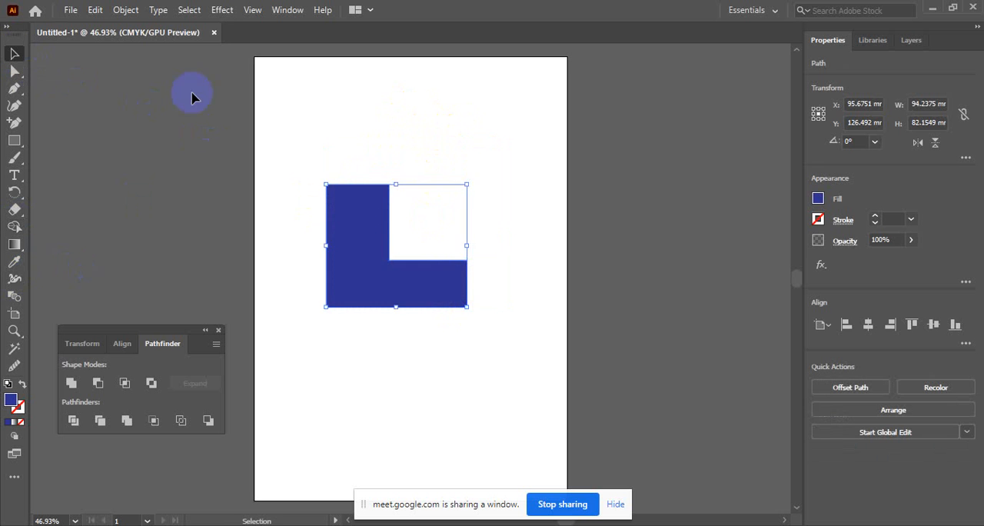
left_click_drag(356, 205, 362, 164)
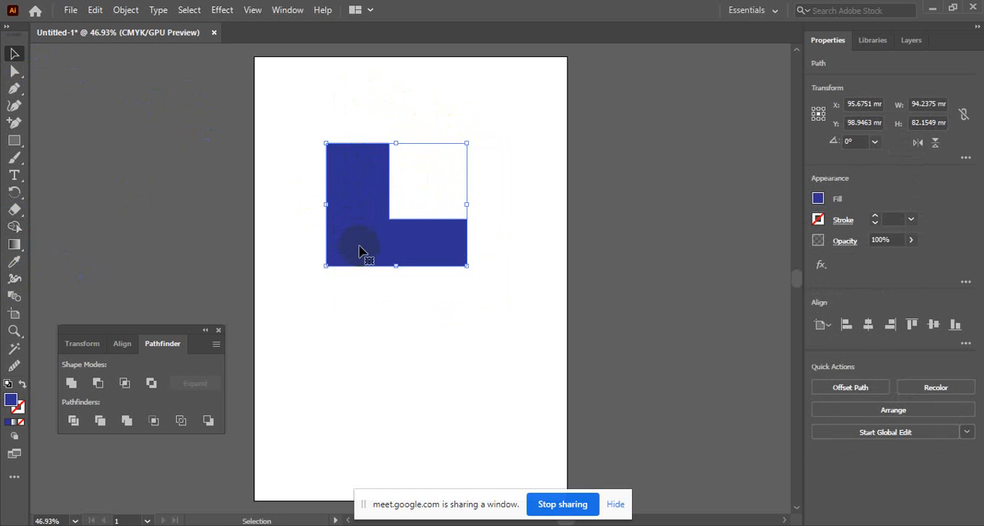
left_click_drag(362, 251, 358, 275)
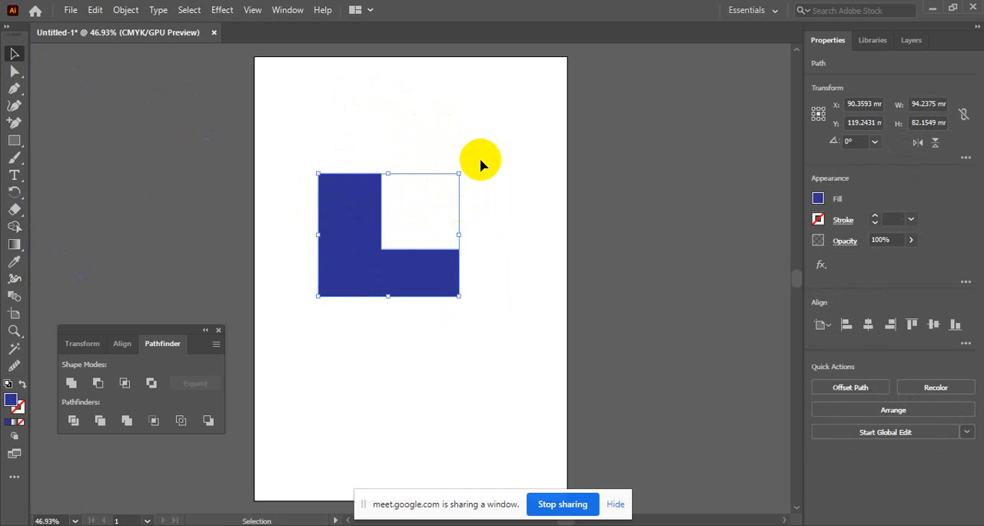
Try adjusting the opacity of the L-shaped piece and leave it at 100%
key("alt")
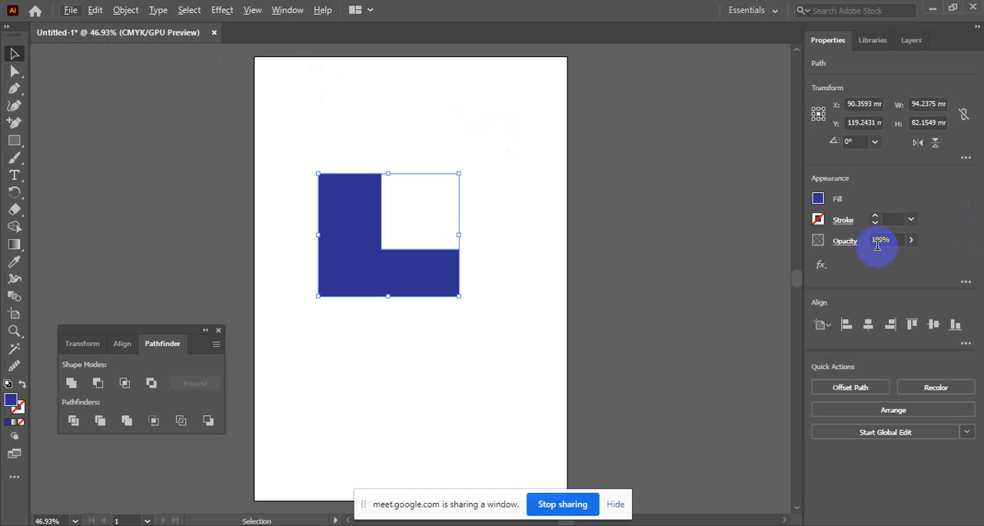
left_click(911, 240)
left_click_drag(909, 263, 934, 261)
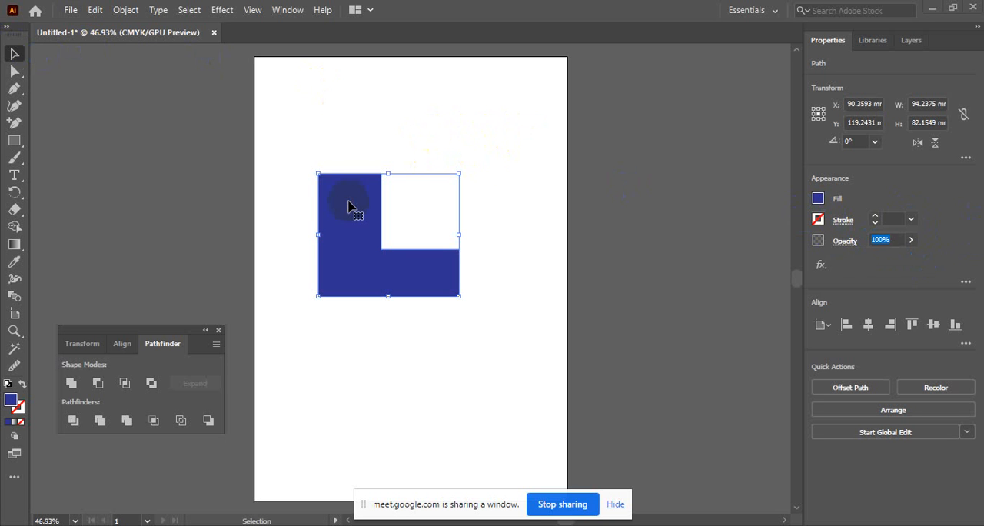
Delete the L-shaped piece from the artboard
left_click(395, 143)
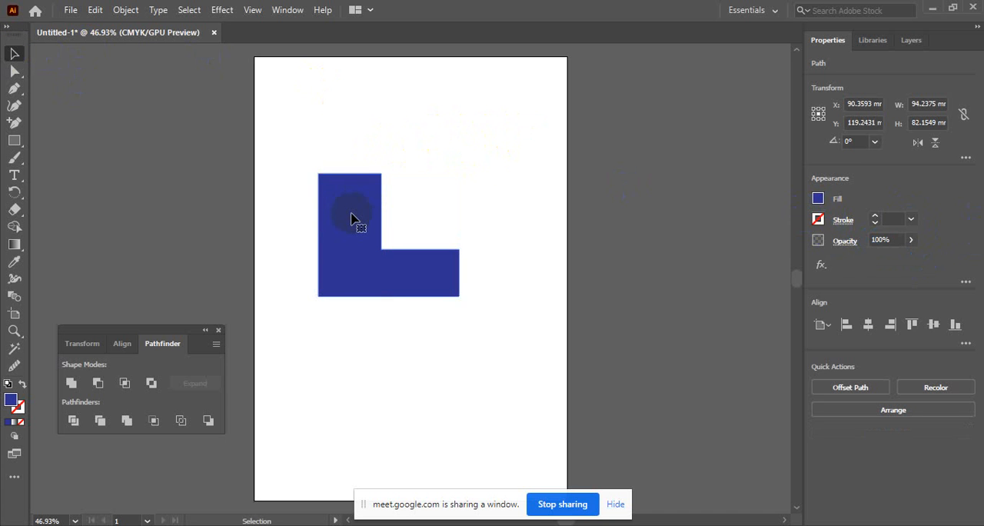
key("Delete")
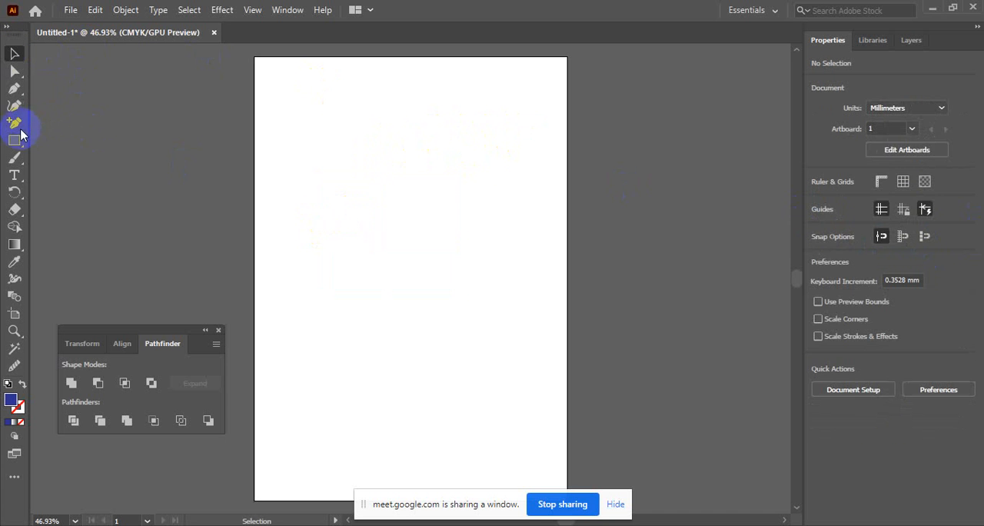
Draw a blue rectangle about 98 by 95 mm in the artboard's upper half and give all four corners a large rounding
left_click(14, 140)
left_click_drag(341, 126, 487, 269)
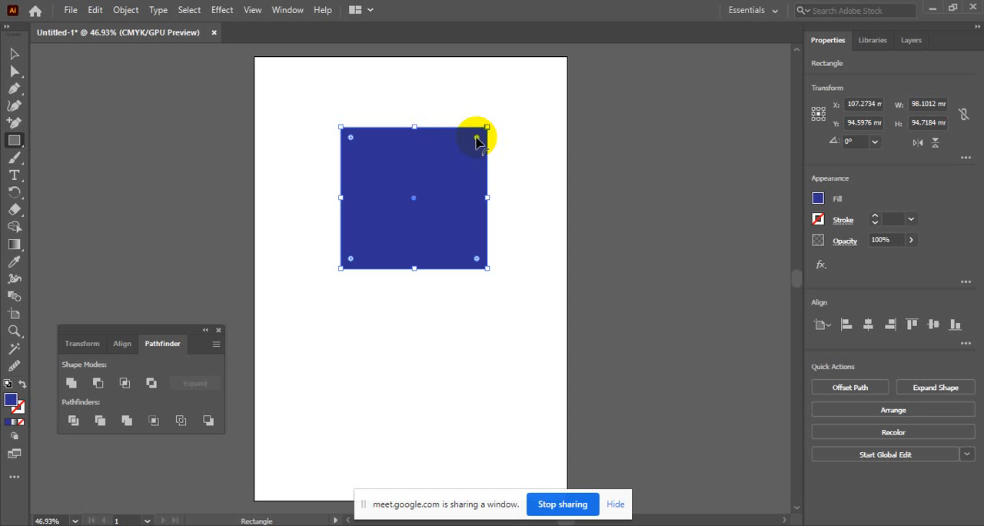
mouse_move(477, 138)
left_mouse_down()
mouse_move(461, 153)
mouse_move(471, 141)
left_mouse_up()
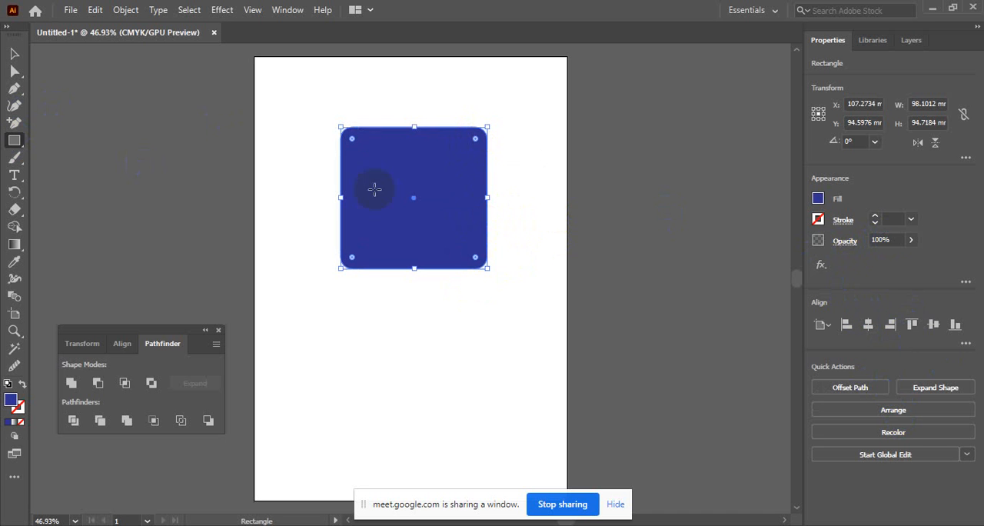
left_click_drag(475, 139, 456, 159)
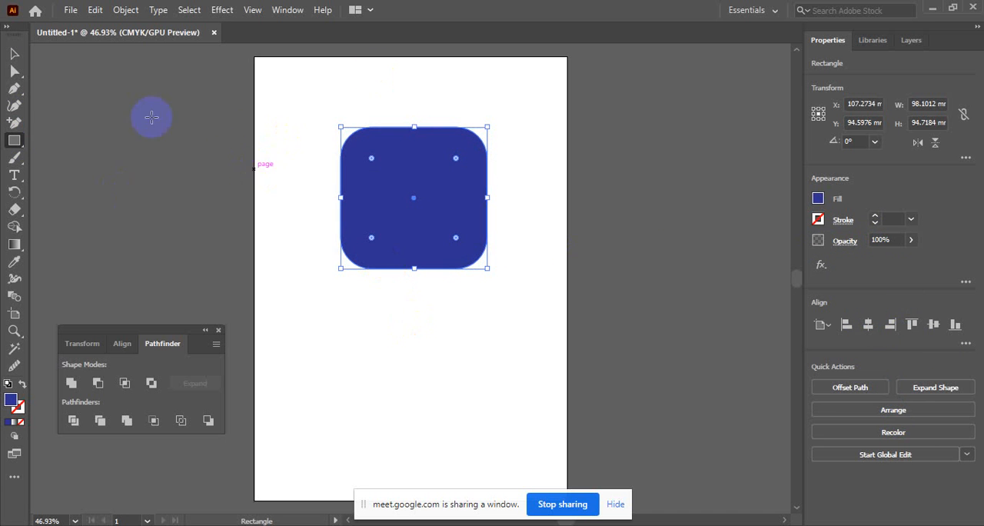
Delete the rounded rectangle and close the floating Pathfinder panel
left_click(14, 53)
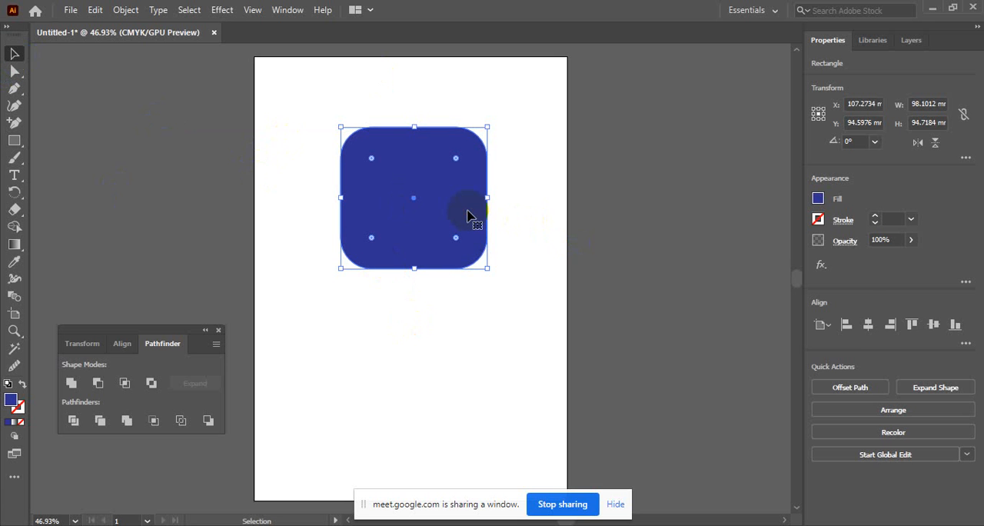
key("Delete")
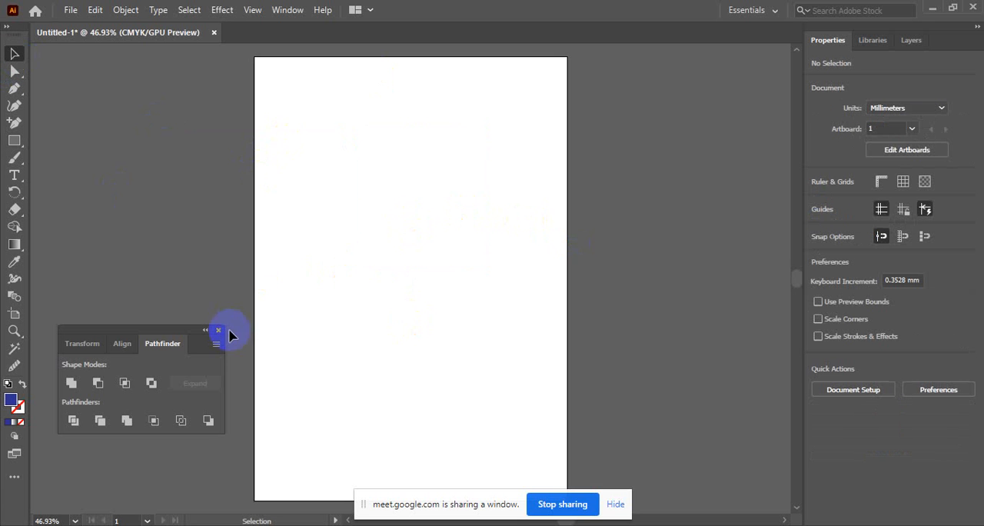
left_click(218, 332)
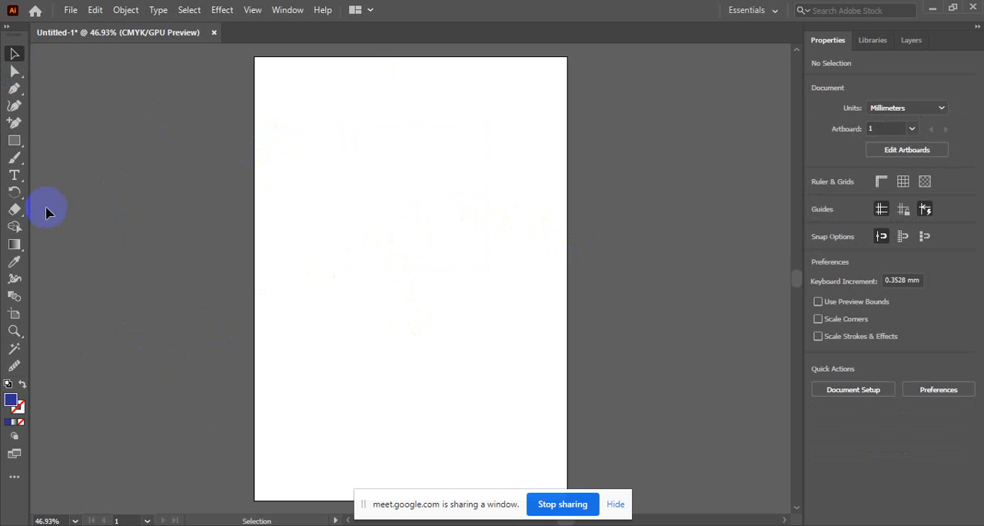
Add the point text "TEXt OUTLINE" slightly above the middle of the artboard with the Type tool
left_click(15, 175)
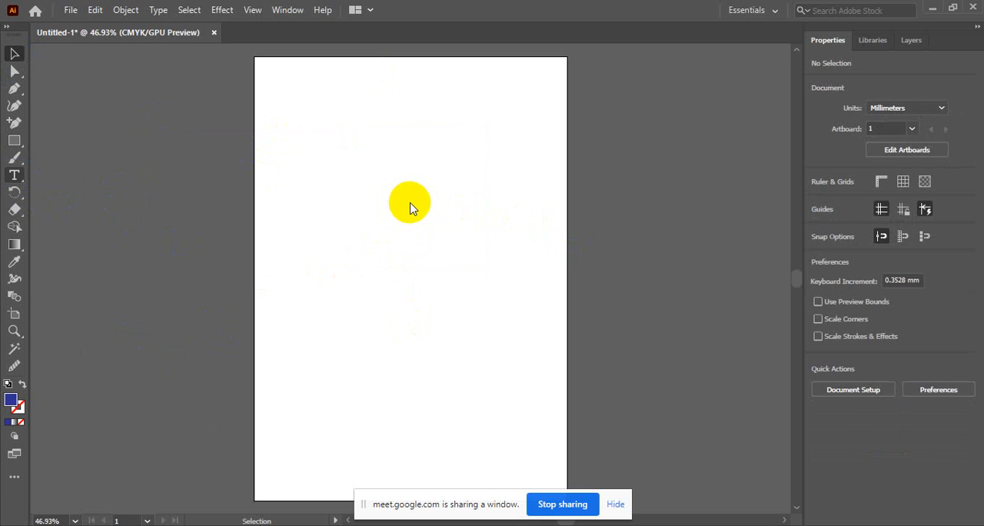
left_click(14, 177)
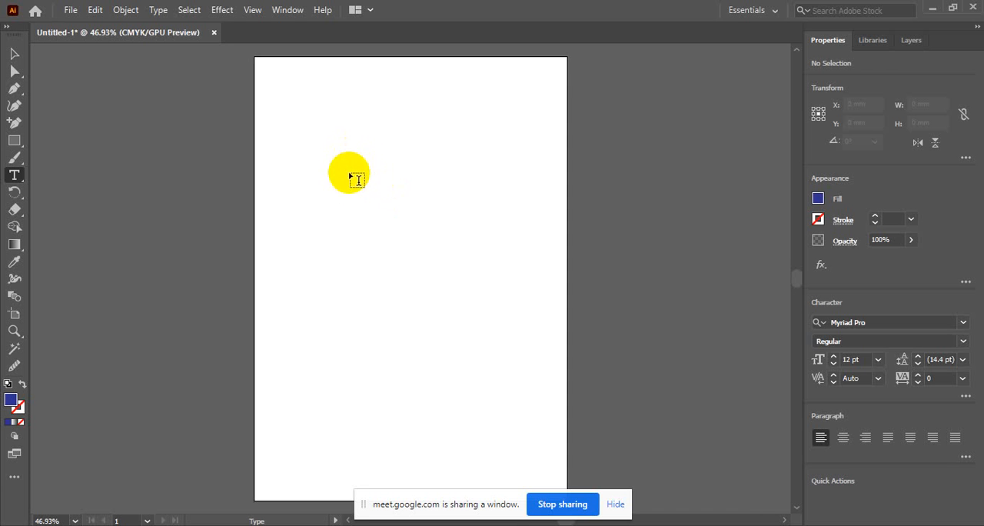
left_click(376, 219)
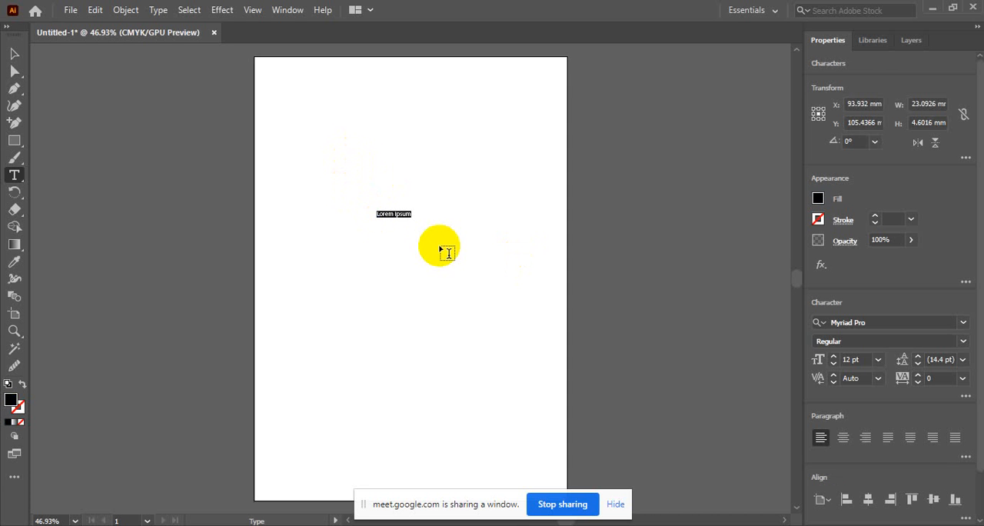
type("TEX")
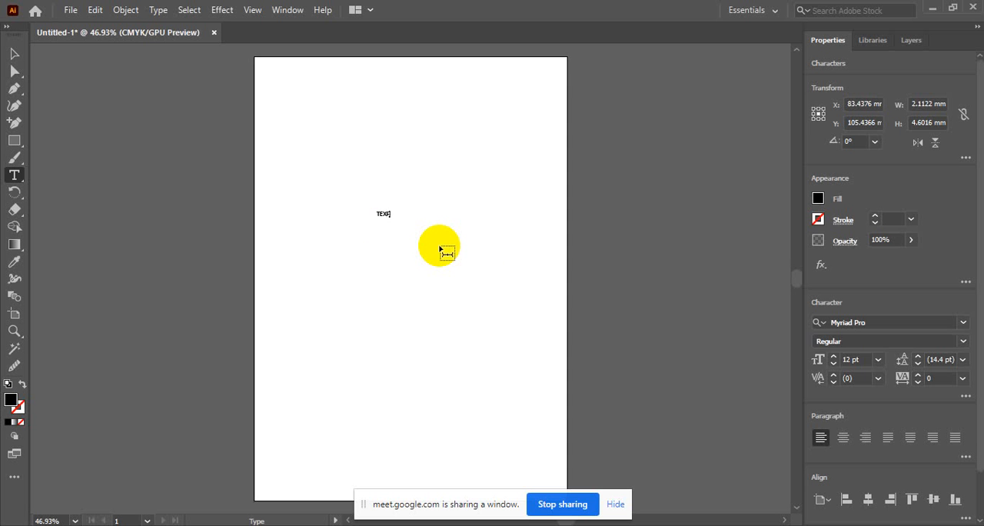
key("BackSpace")
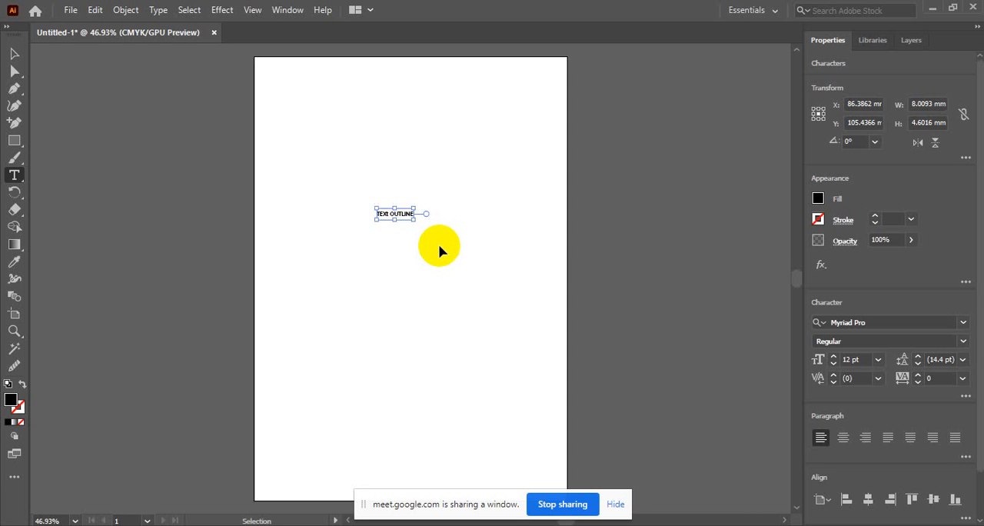
Set the font size of the whole "TEXt OUTLINE" text to 45 pt and place the text cursor after the lowercase t
key("ctrl+a")
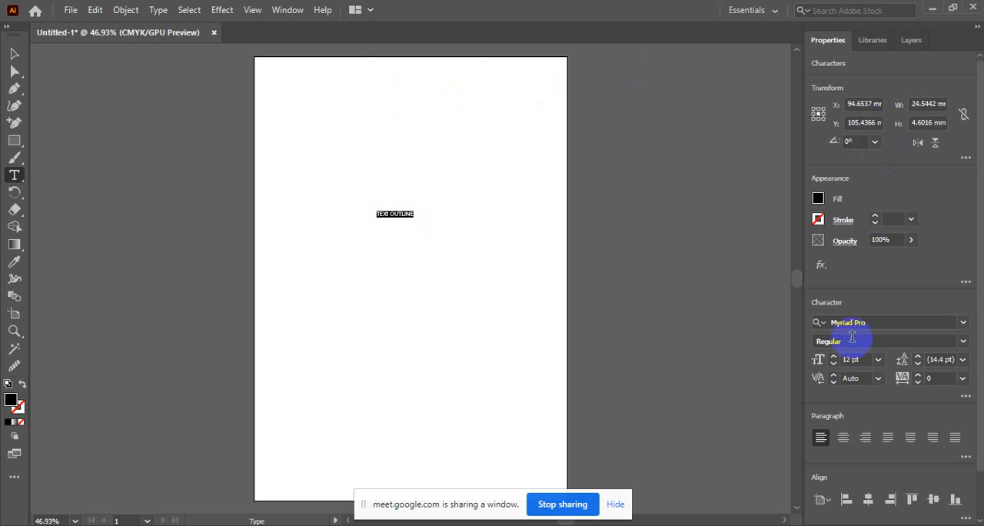
left_click(859, 359)
scroll(859, 359, "up", 18)
scroll(859, 359, "up", 15)
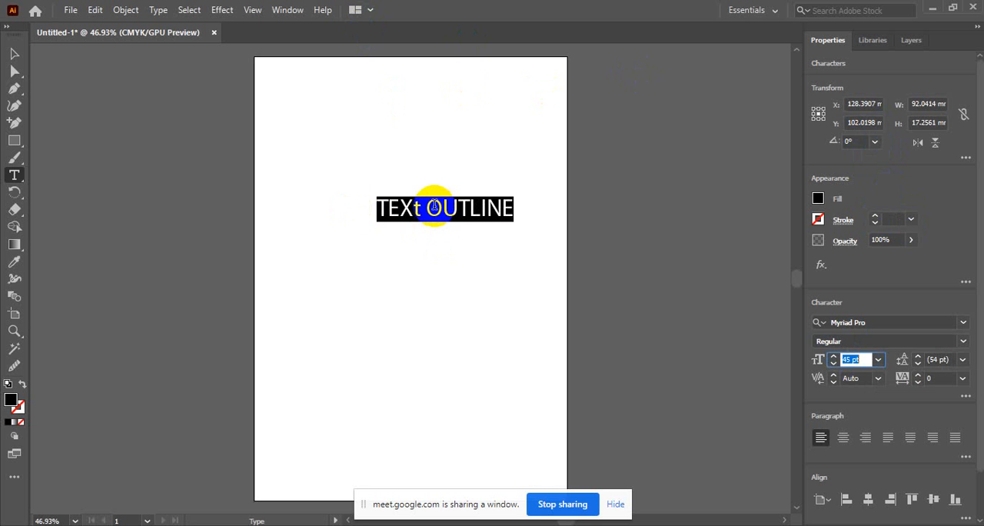
left_click(419, 211)
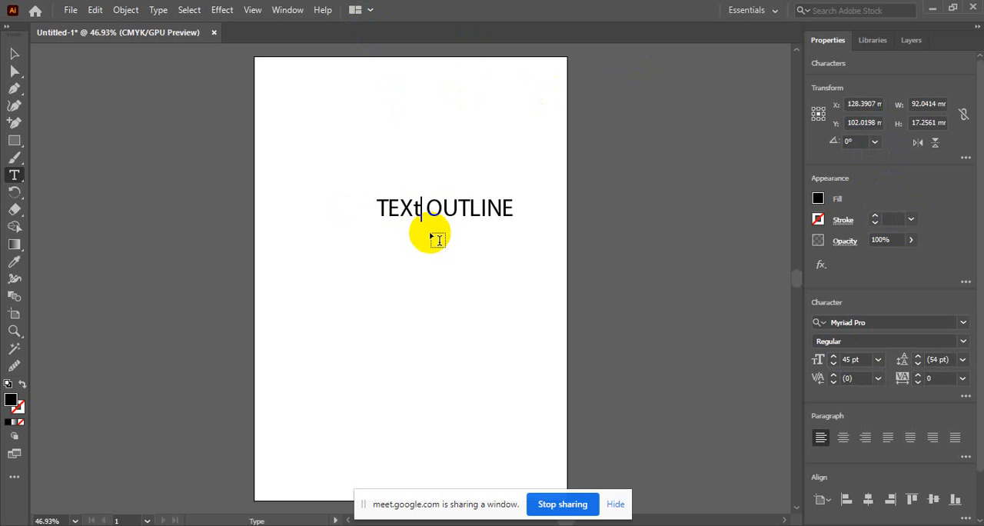
Replace the lowercase t with a capital T so the text reads "TEXT OUTLINE", and finish editing the text
key("BackSpace")
type("T")
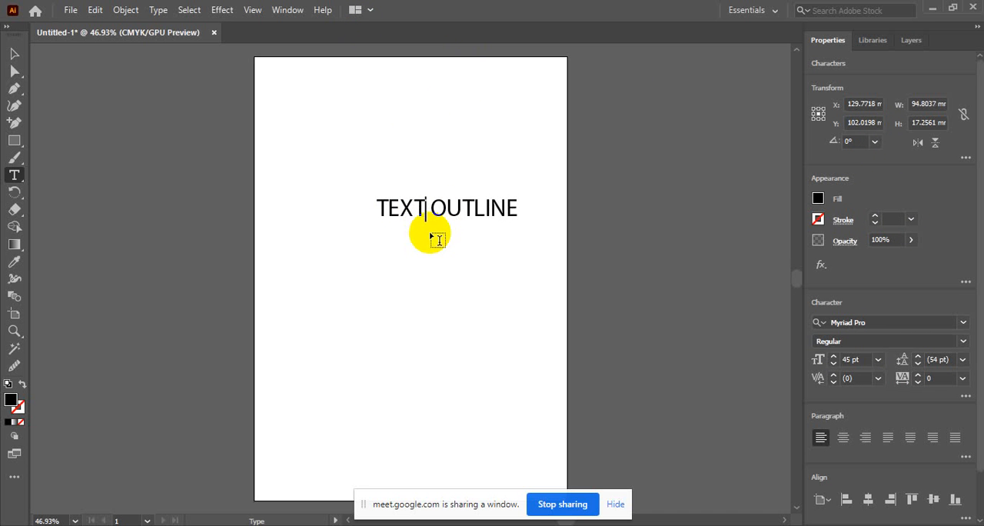
left_click(14, 54)
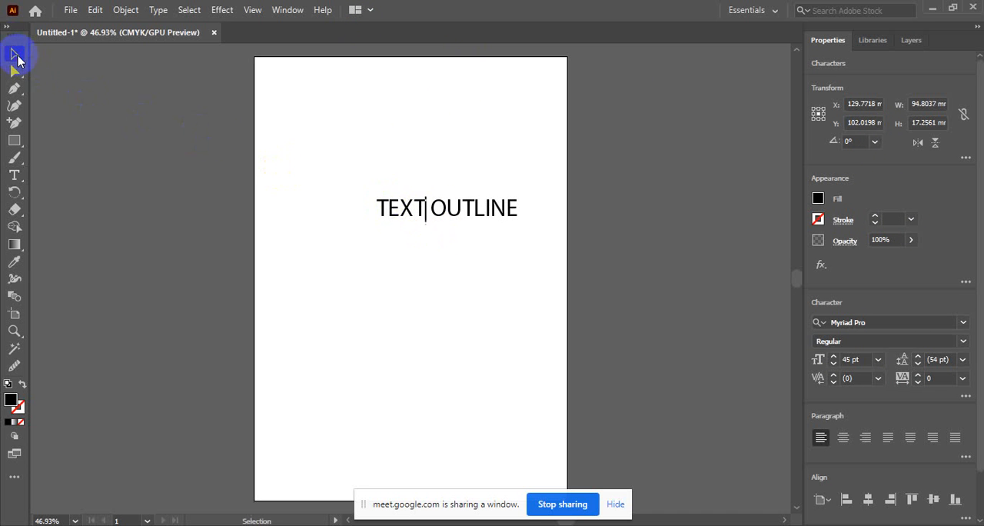
Move the "TEXT OUTLINE" text towards the artboard's vertical centre line and enlarge it to about 150 mm wide
left_click_drag(415, 224, 385, 234)
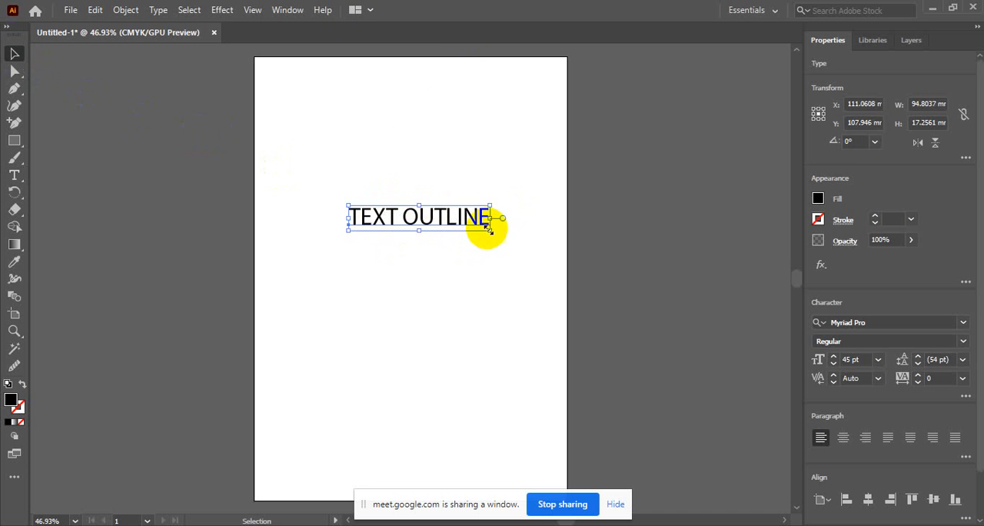
left_click_drag(489, 206, 520, 194)
key("ctrl")
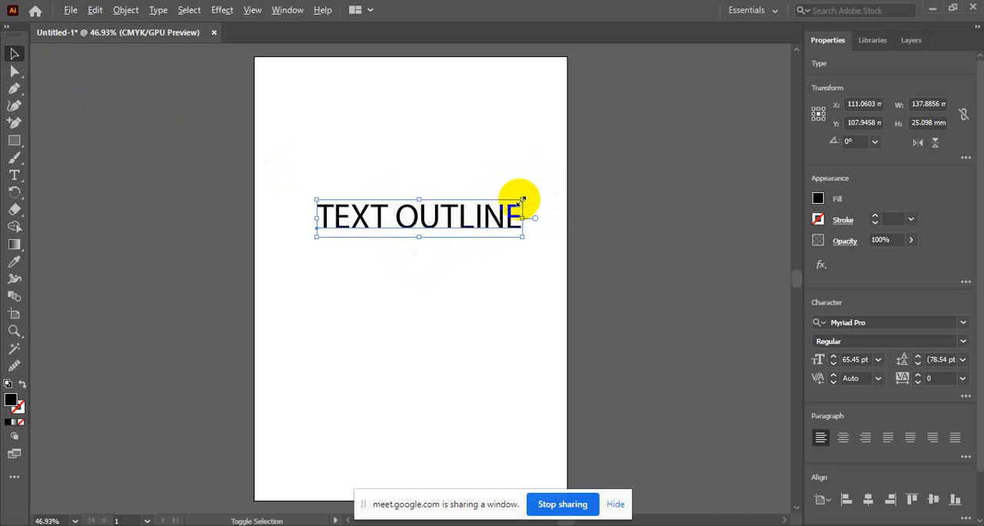
left_click_drag(522, 200, 533, 196)
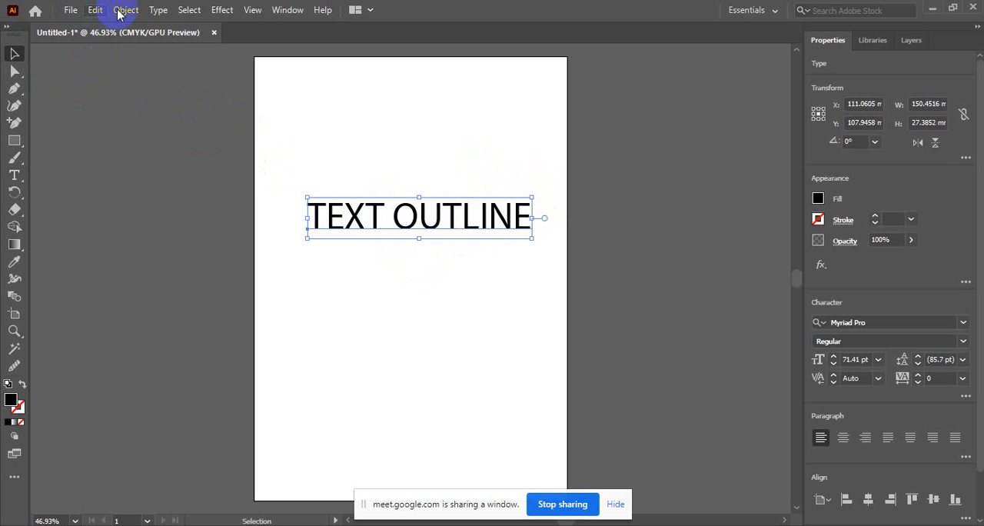
Convert the "TEXT OUTLINE" text to outlines
left_click(190, 10)
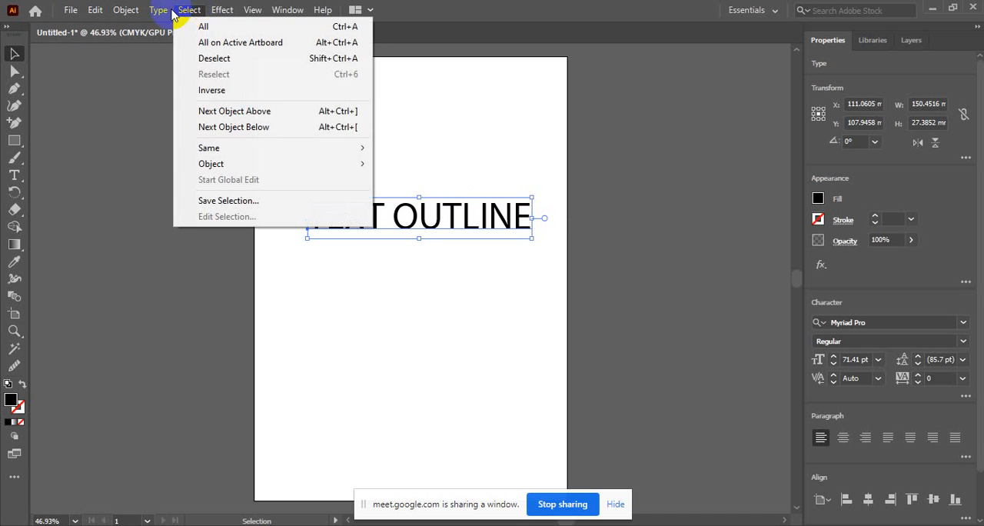
mouse_move(127, 12)
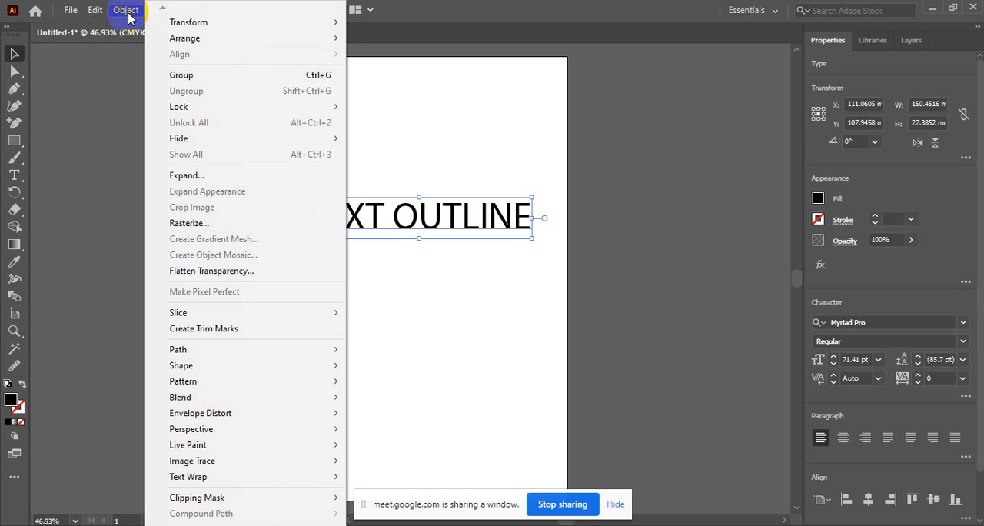
left_click(96, 14)
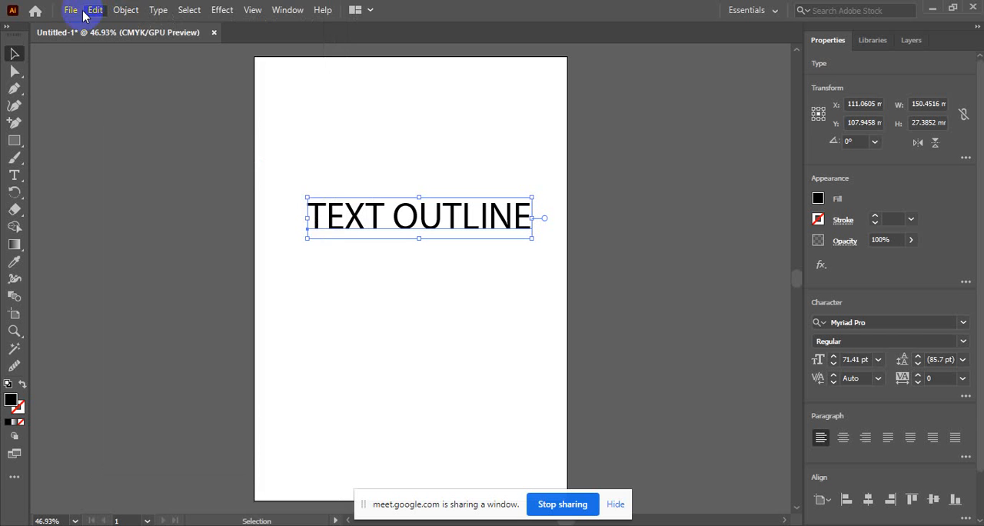
left_click(125, 10)
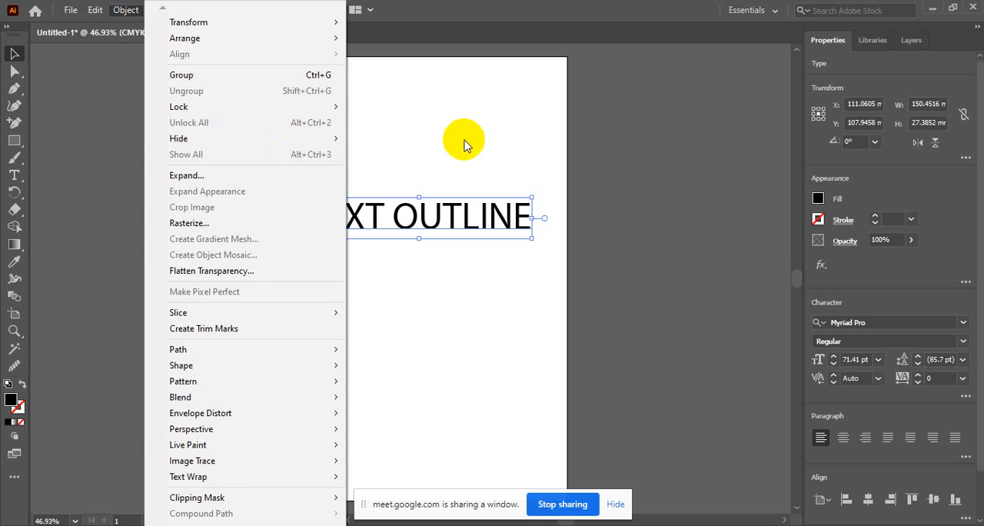
left_click(408, 105)
left_click(333, 223)
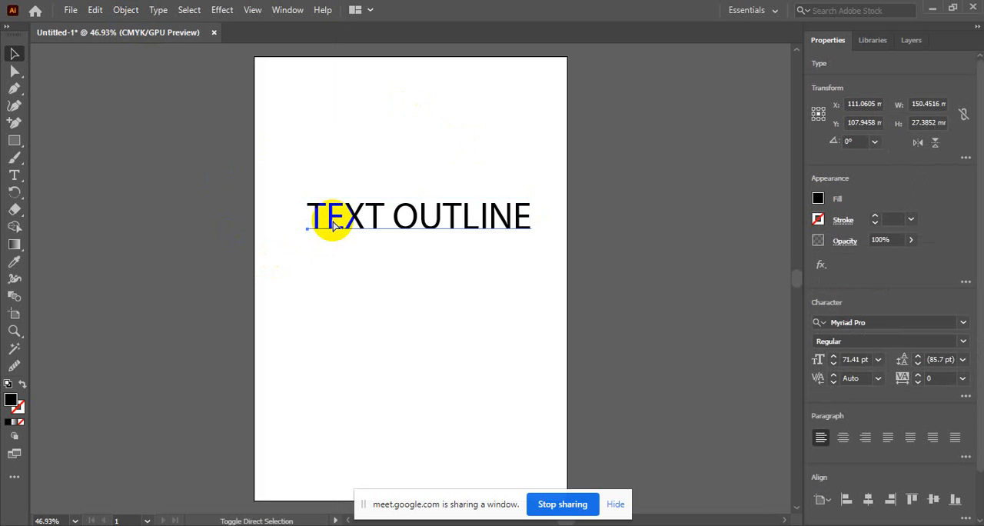
key("shift+ctrl+o")
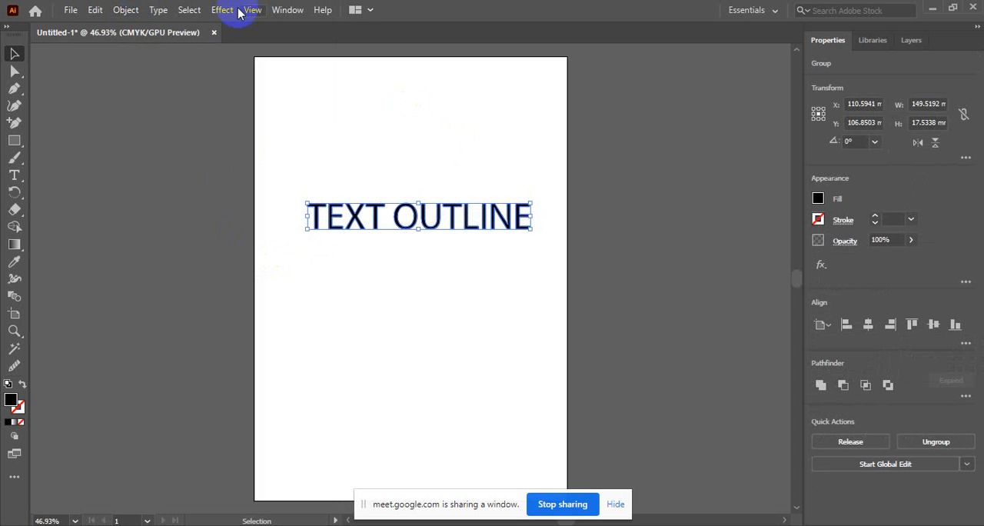
left_click(188, 10)
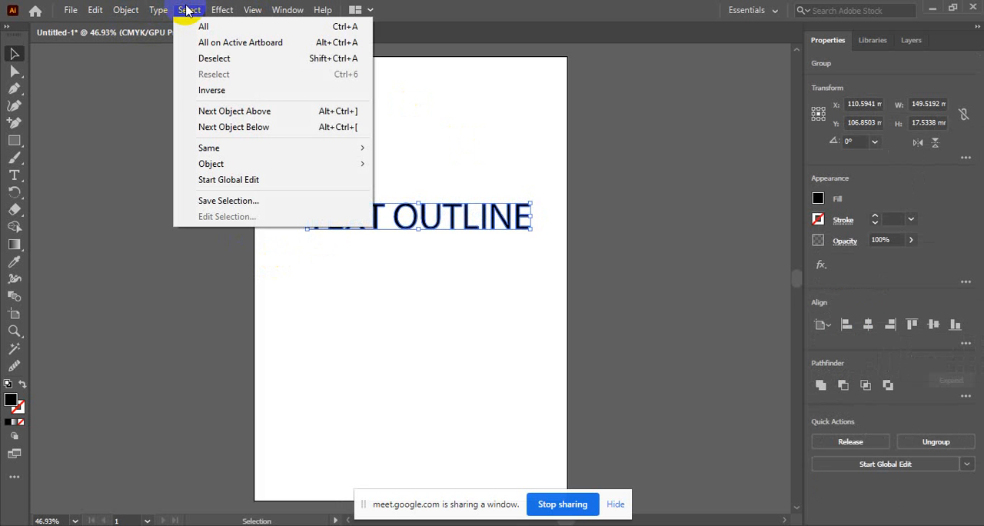
mouse_move(101, 10)
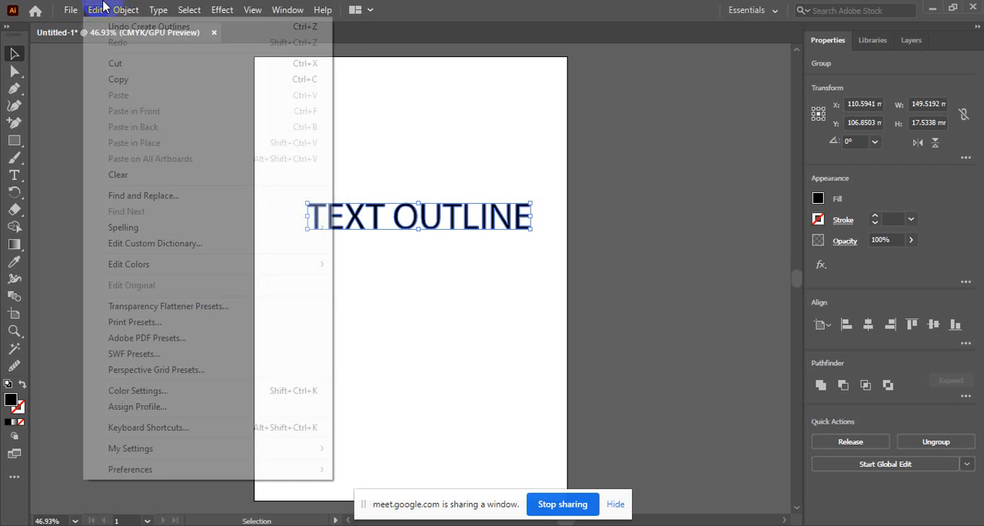
left_click(432, 106)
Enlarge the outlined lettering group proportionally to about 230 mm wide and move it up to about Y 78 mm
left_click(426, 223)
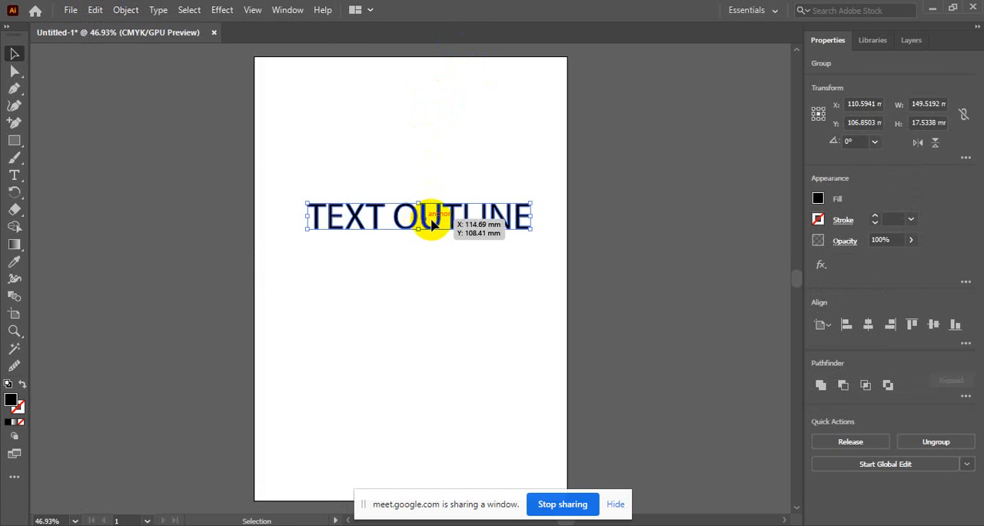
left_click_drag(530, 206, 592, 158)
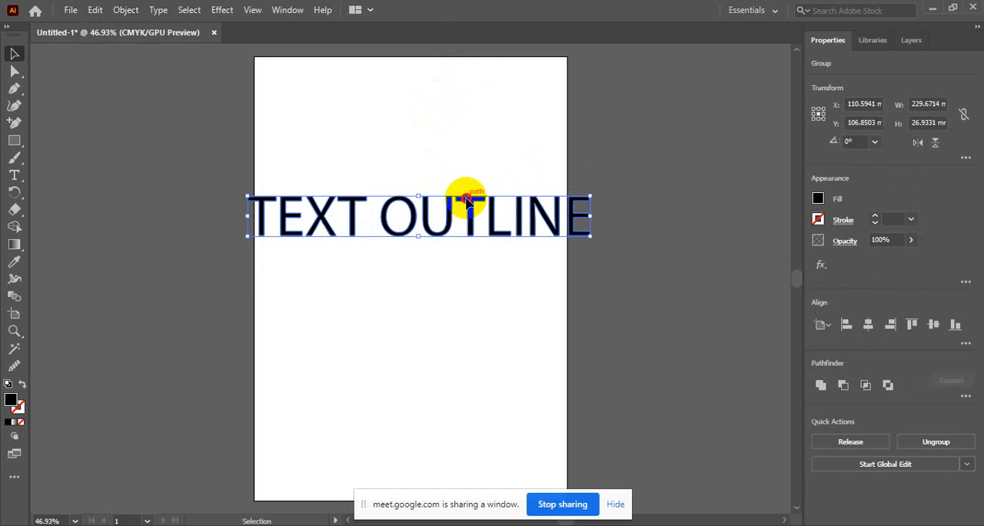
left_click_drag(467, 194, 469, 154)
Ungroup the outlined lettering into separate letters and deselect them
right_click(469, 154)
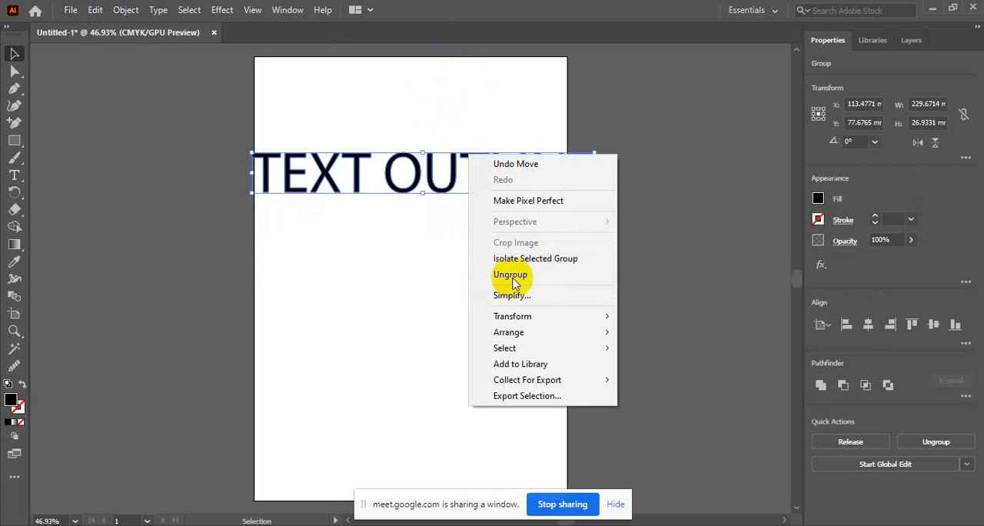
left_click(510, 275)
left_click(439, 314)
Move the letters U, T and L out of the word OUTLINE individually and undo these moves
left_click(452, 179)
left_click_drag(453, 179, 453, 240)
left_click_drag(478, 164, 446, 123)
left_click_drag(525, 183, 530, 259)
key("ctrl+z")
key("ctrl+z")
key("ctrl+z")
key("ctrl+z")
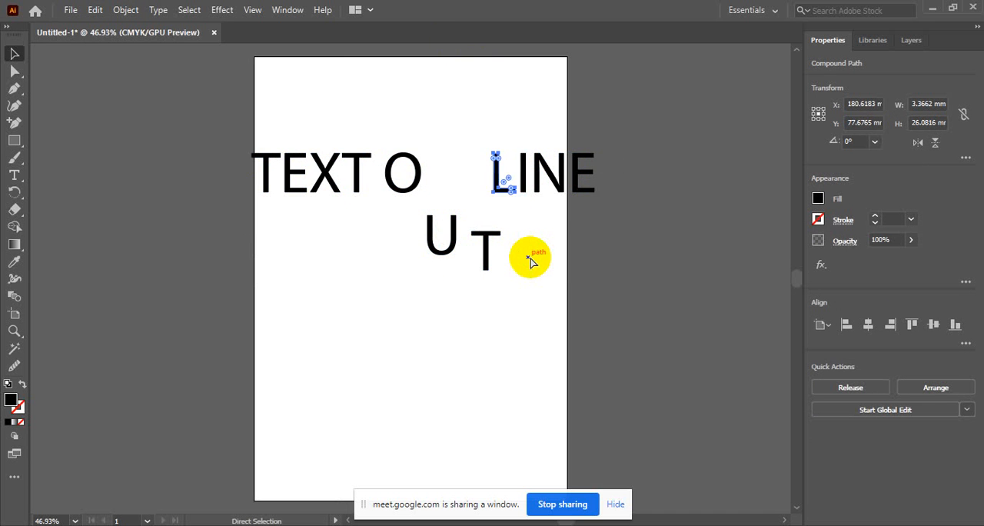
left_click(483, 275)
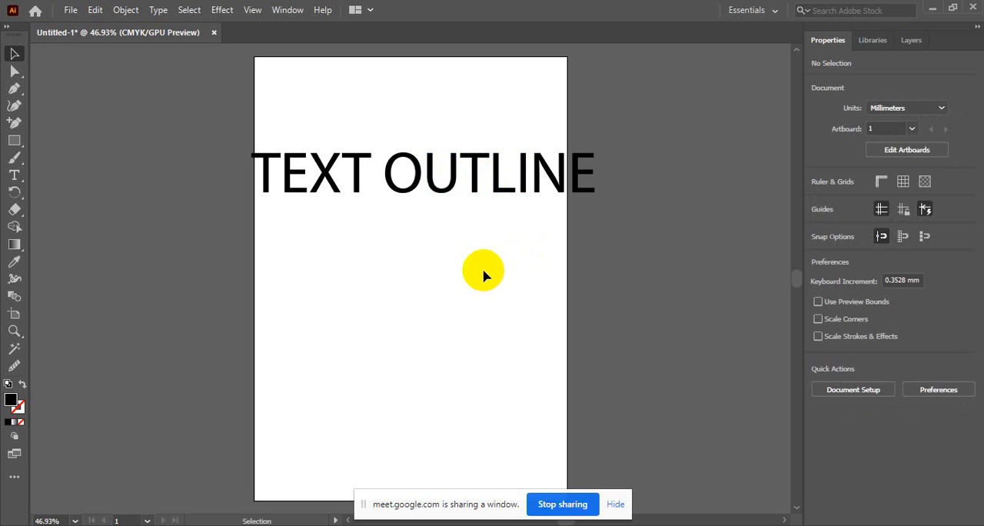
Scale all the outlined letters down together to about 164 mm wide and centre them horizontally in the artboard's upper half
left_click(597, 163)
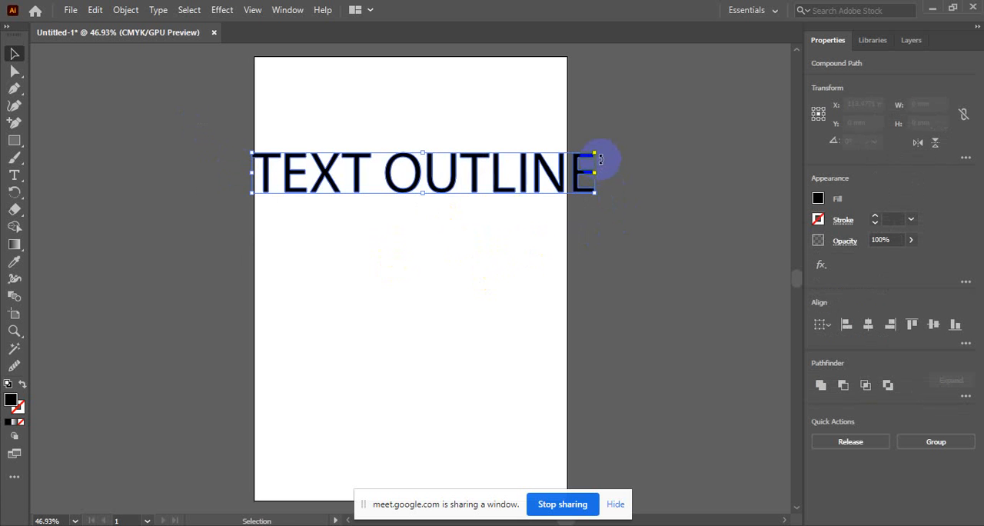
left_click_drag(594, 153, 496, 169)
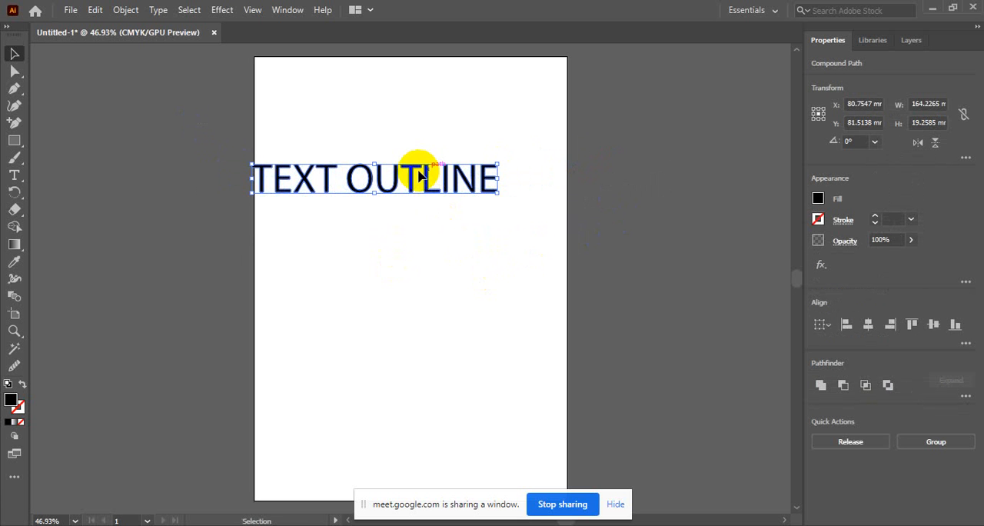
left_click_drag(418, 176, 453, 192)
left_click(497, 300)
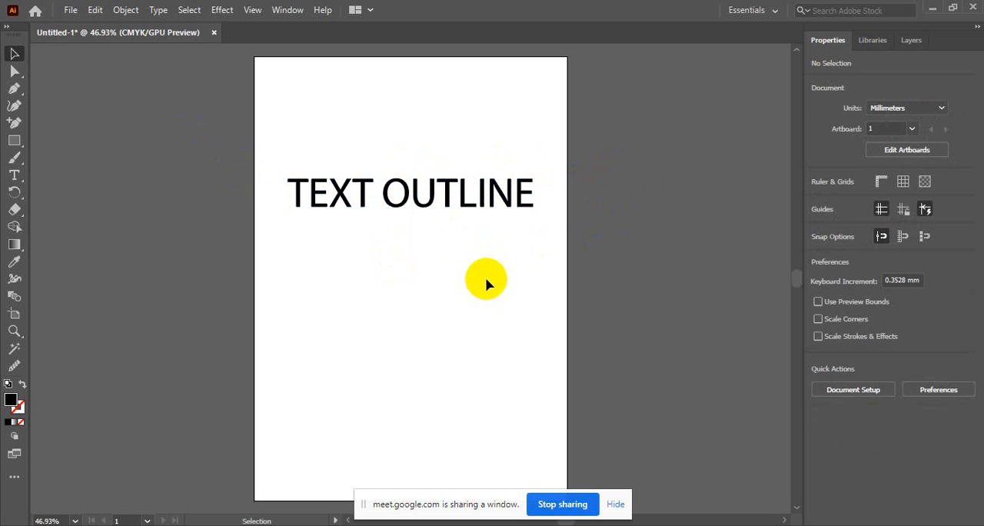
Select all the outlined letters and hide the screen-sharing notice
left_click_drag(530, 232, 283, 156)
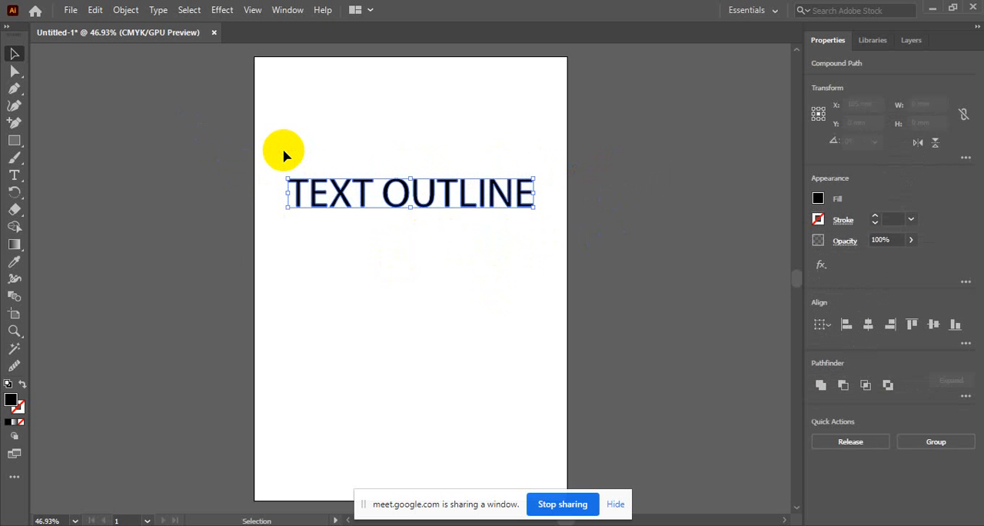
left_click(616, 505)
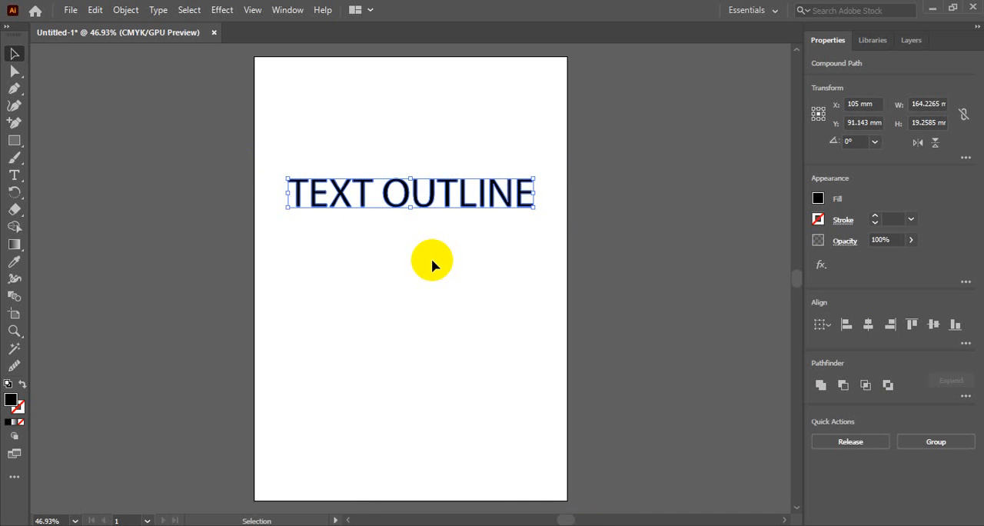
Switch to the Google Meet window to deal with the pending join request, return to Illustrator and dismiss the presenting notification
left_click(361, 436)
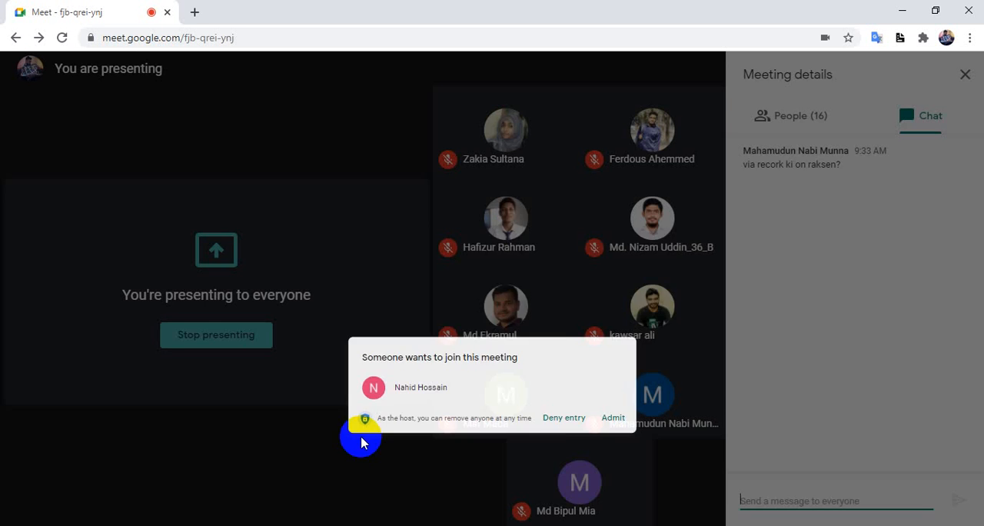
left_click(642, 330)
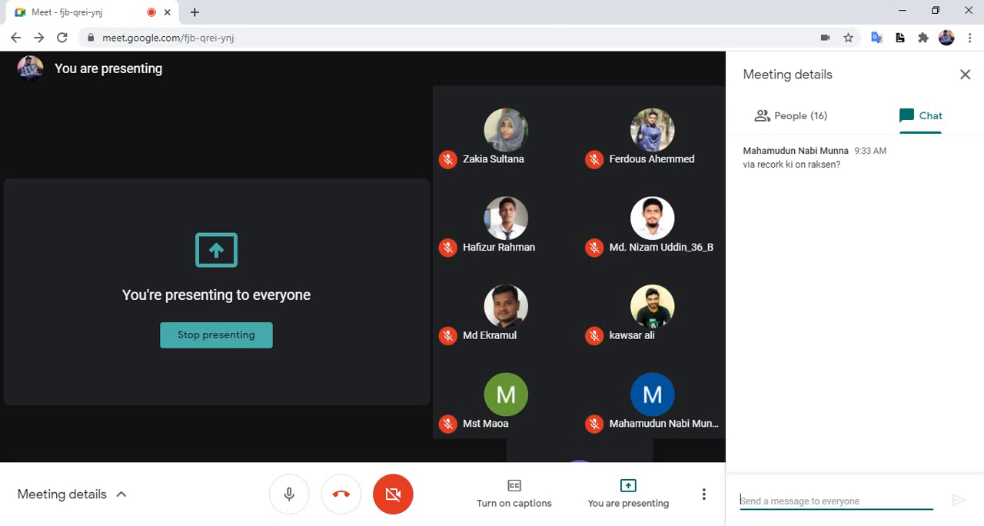
key("alt+Tab")
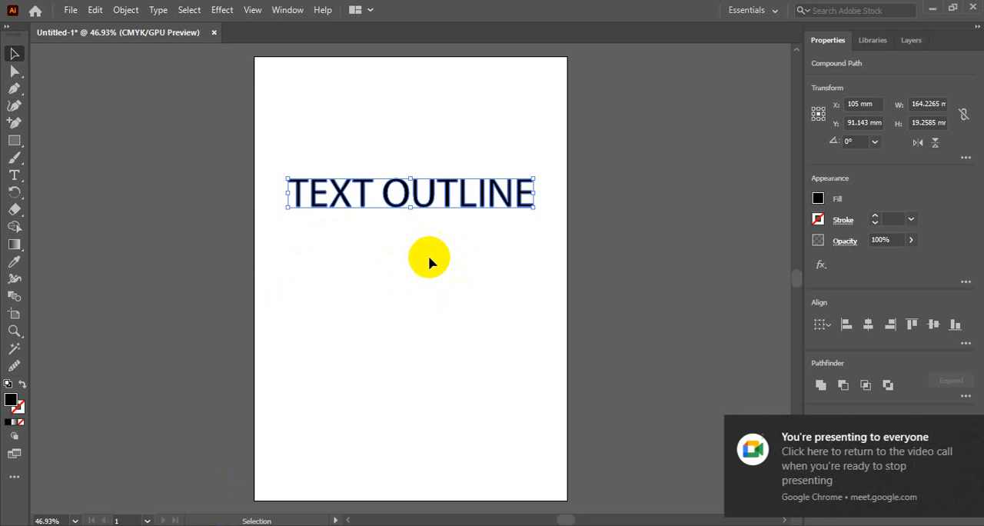
left_click(960, 430)
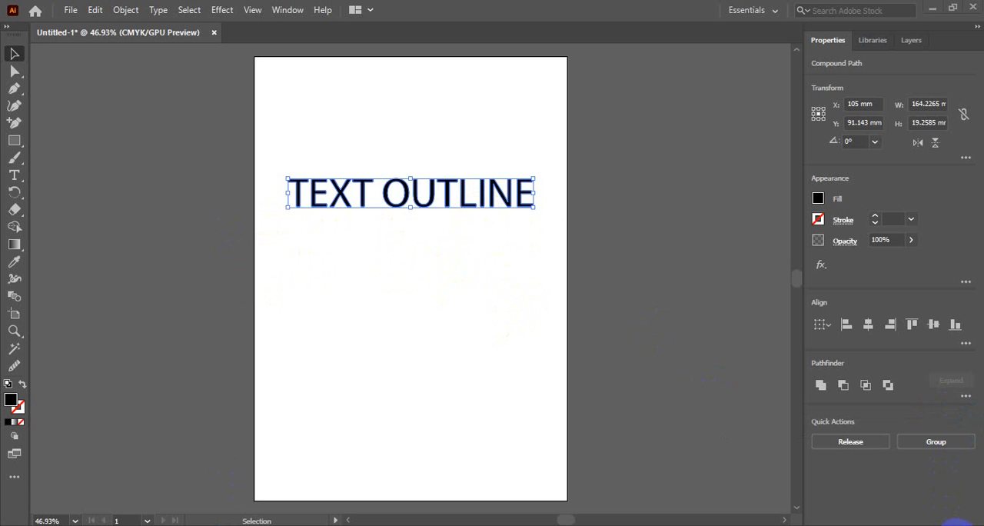
left_click(957, 525)
left_click(957, 525)
Delete all the outlined "TEXT OUTLINE" letters from the artboard
left_click(429, 305)
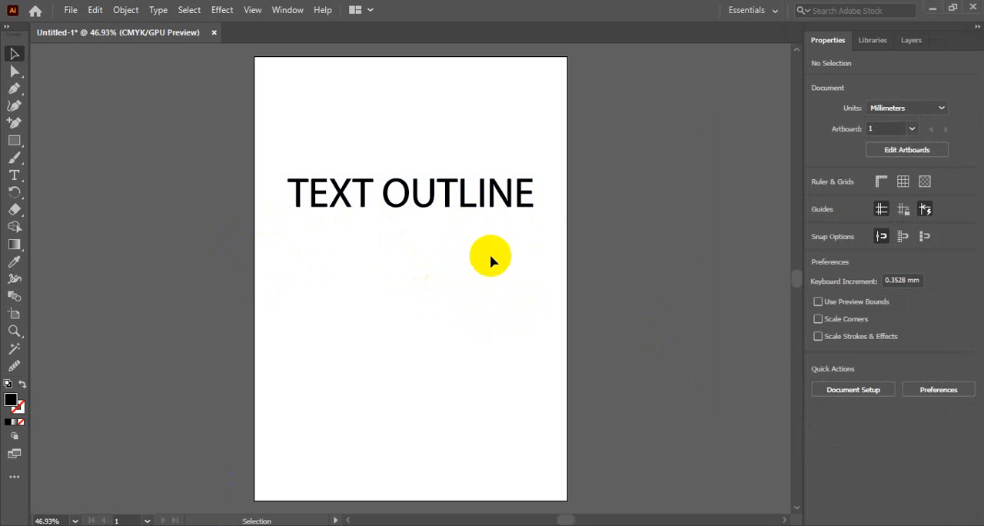
left_click_drag(399, 214, 269, 166)
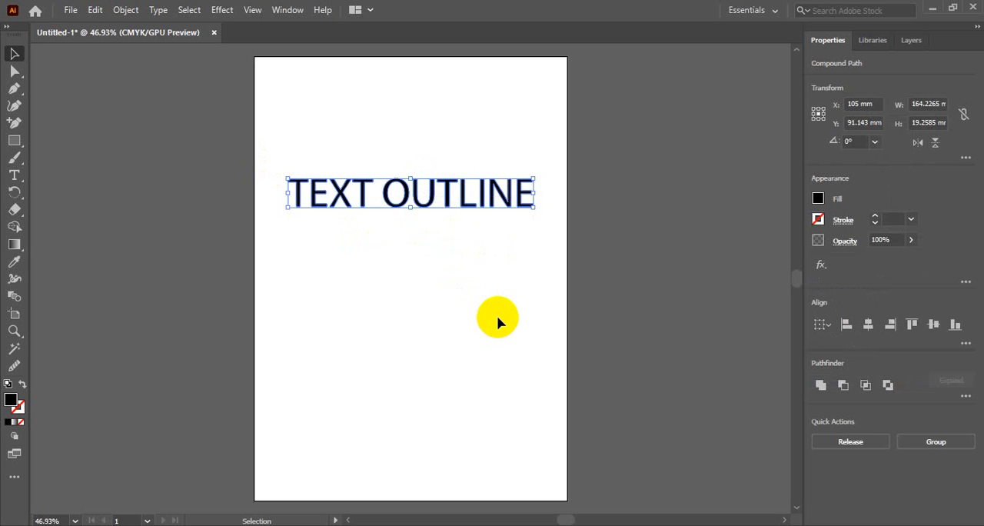
key("Delete")
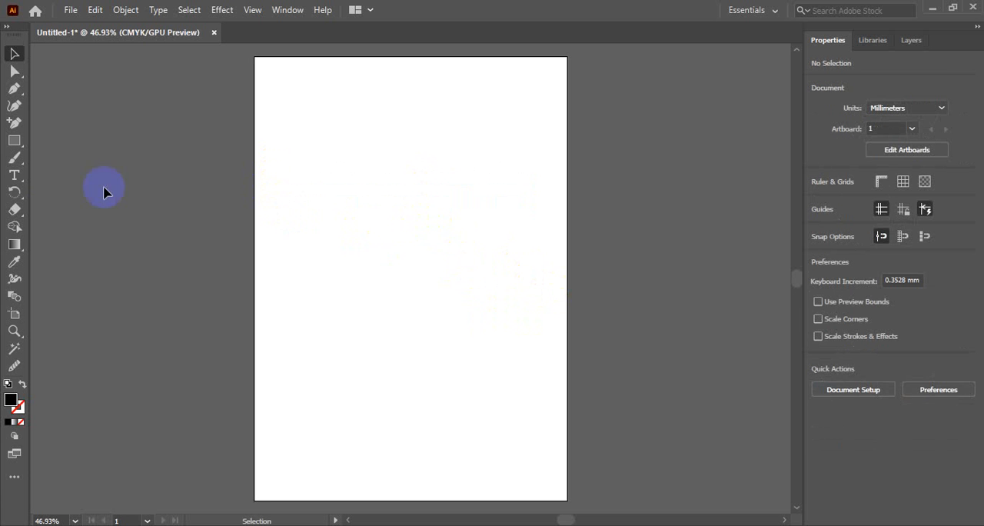
Draw an open wavy path with four anchor points across the artboard with the Pen tool, from about X 22 mm to 202 mm
left_click(14, 108)
left_click(14, 88)
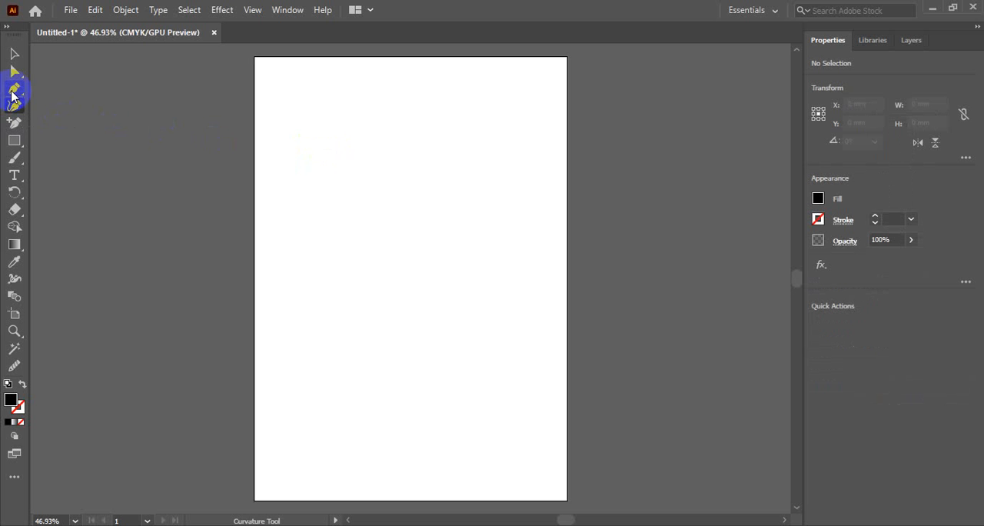
left_click(287, 249)
left_click_drag(369, 226, 432, 271)
left_click_drag(504, 221, 533, 184)
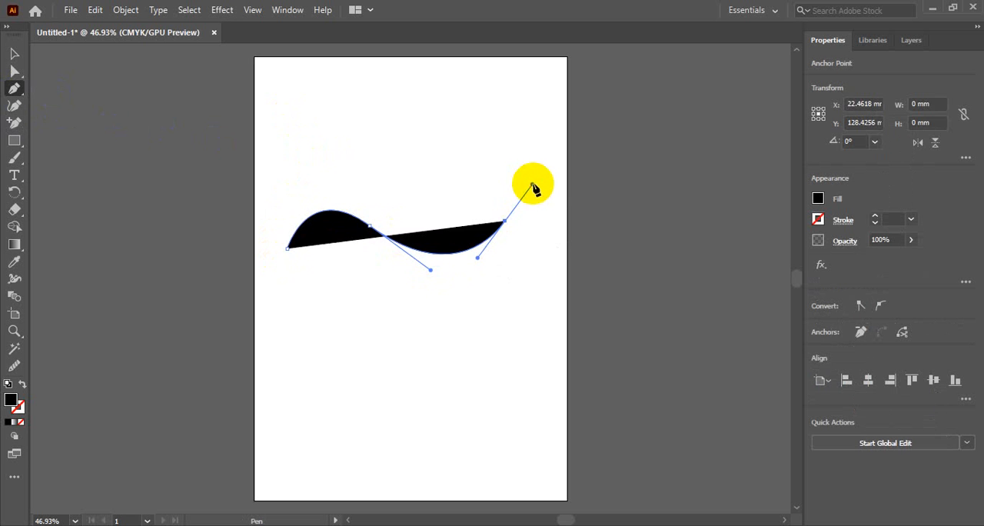
left_click_drag(555, 230, 558, 237)
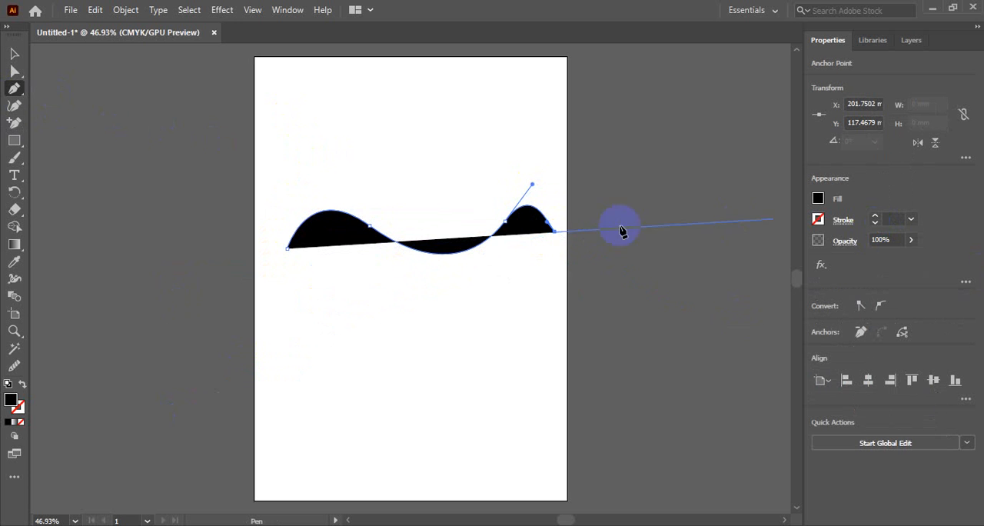
left_click_drag(557, 230, 511, 277)
left_click(14, 53)
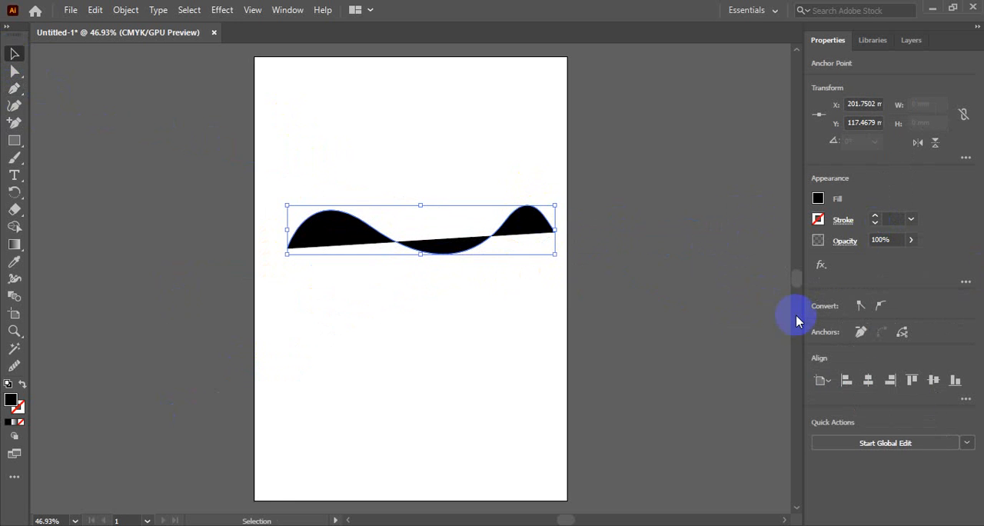
Remove the fill from the wavy path and give it a black 1 pt stroke
left_click(817, 198)
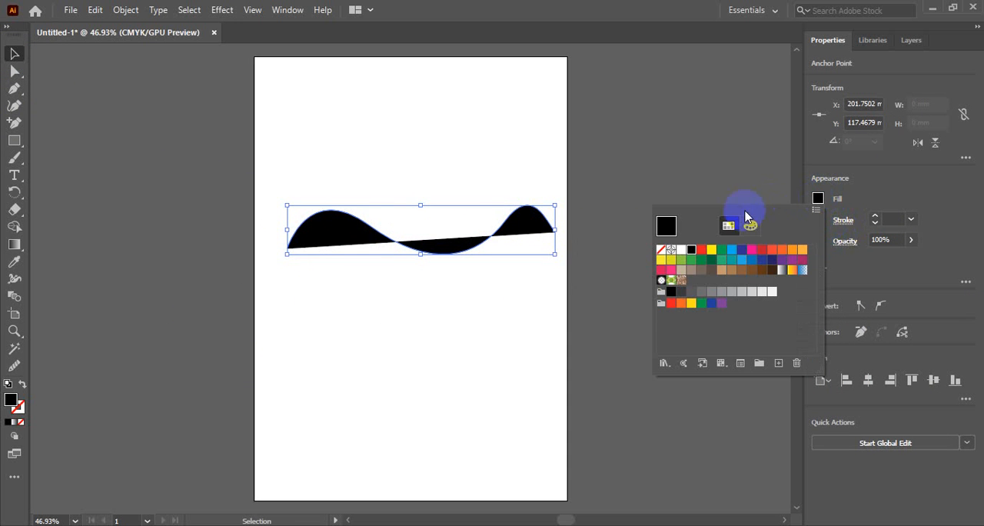
left_click(661, 250)
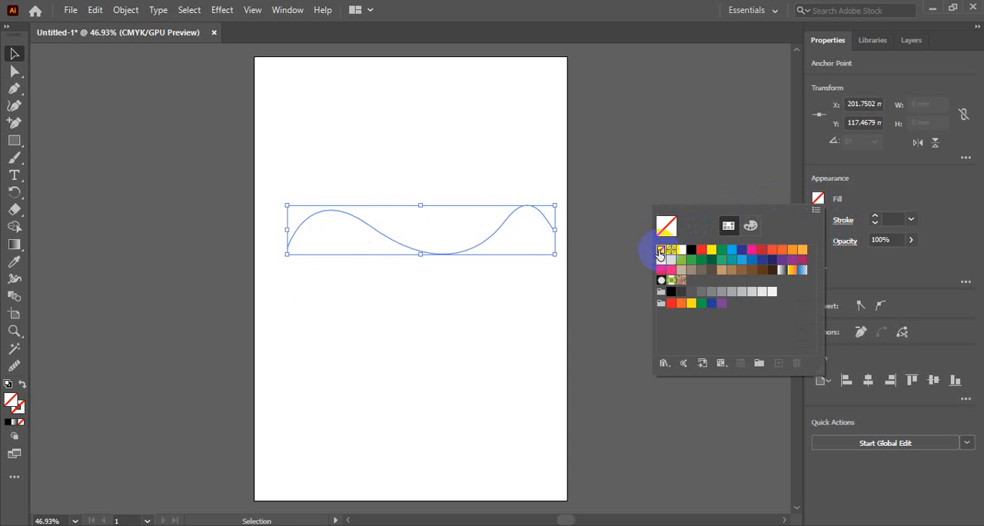
left_click(819, 200)
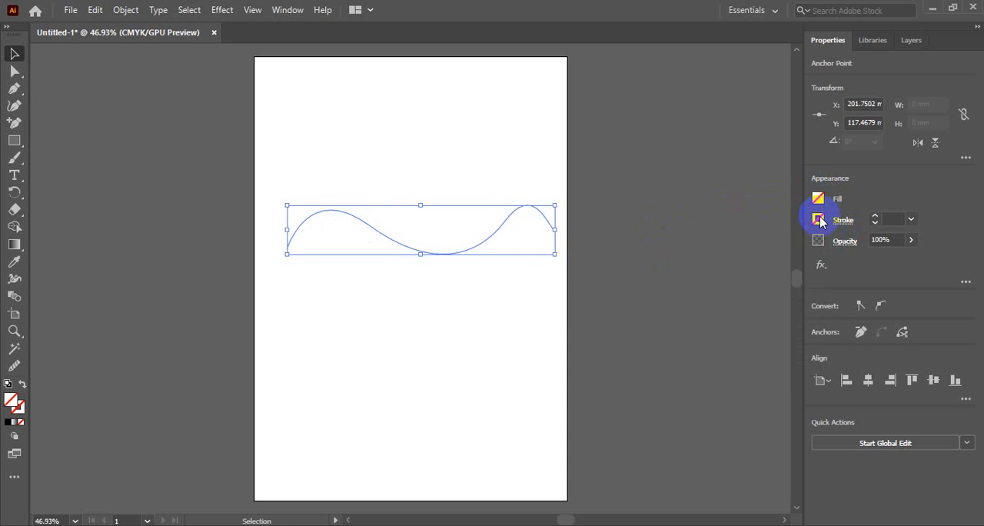
left_click(818, 220)
left_click(690, 272)
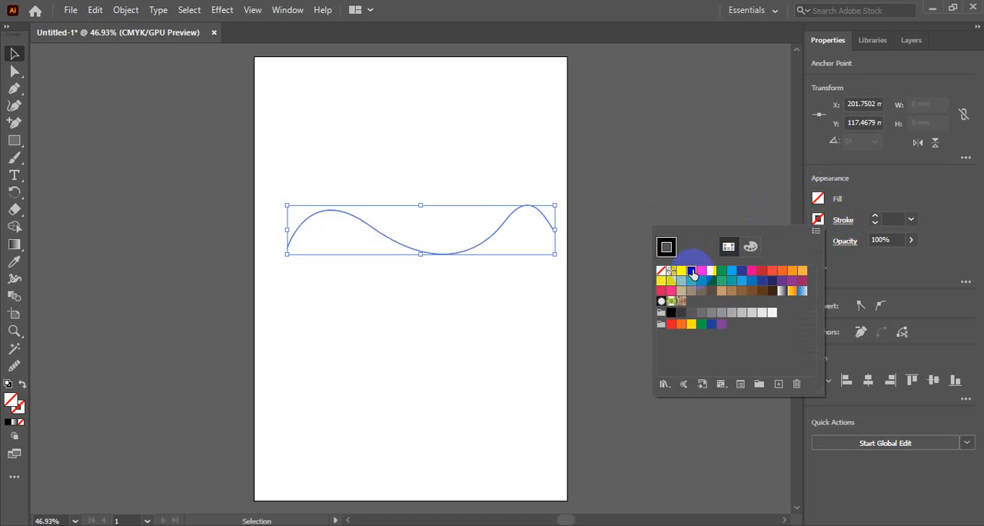
left_click(862, 199)
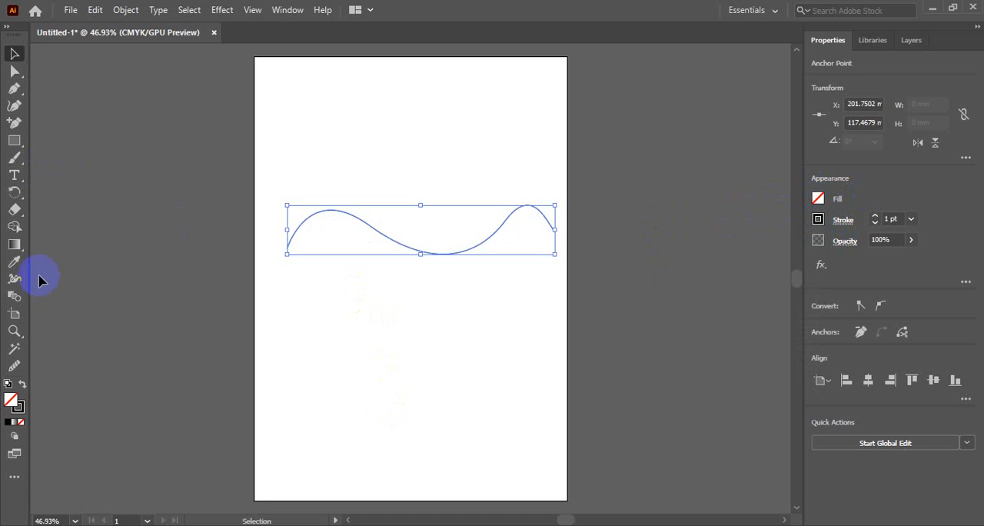
Add placeholder text along the wavy path with the Type tool, starting near its first anchor point, and deselect it
left_click(14, 177)
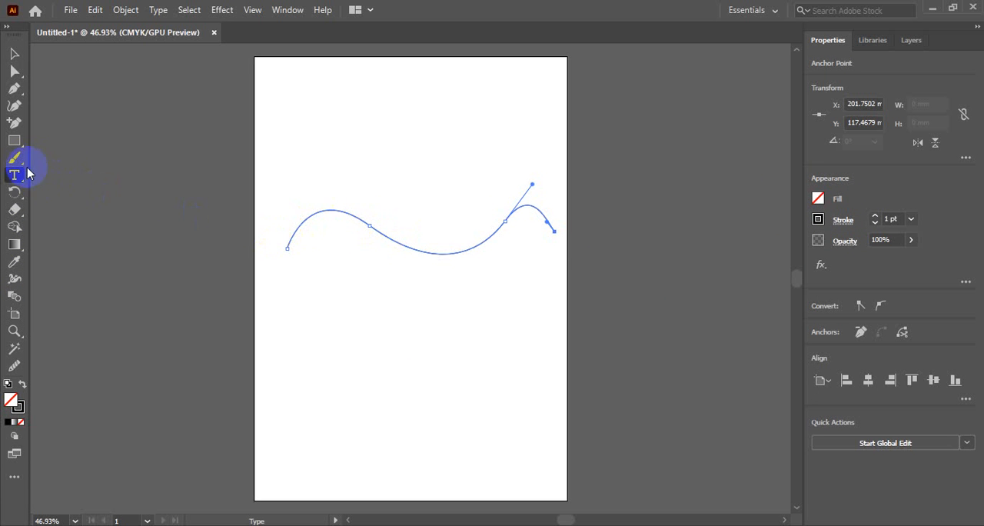
left_click(290, 234)
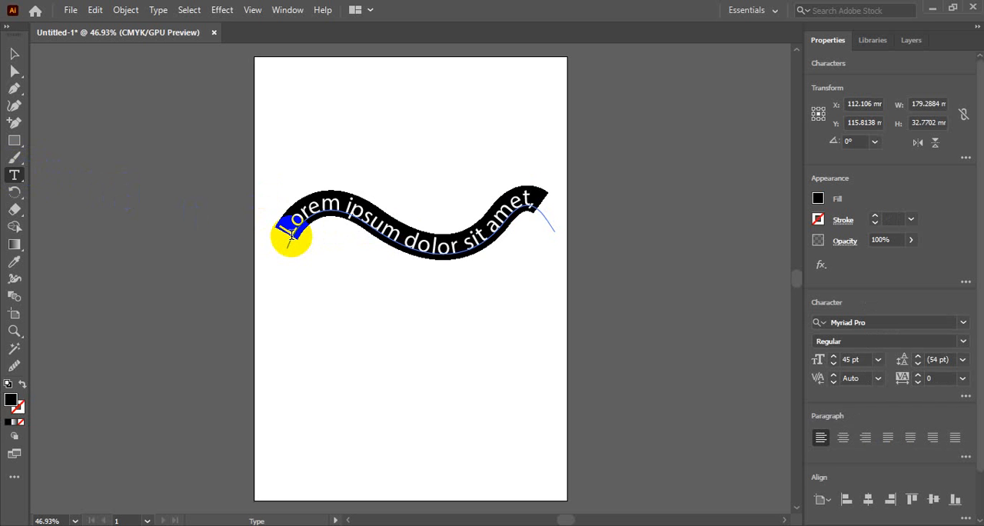
left_click(13, 53)
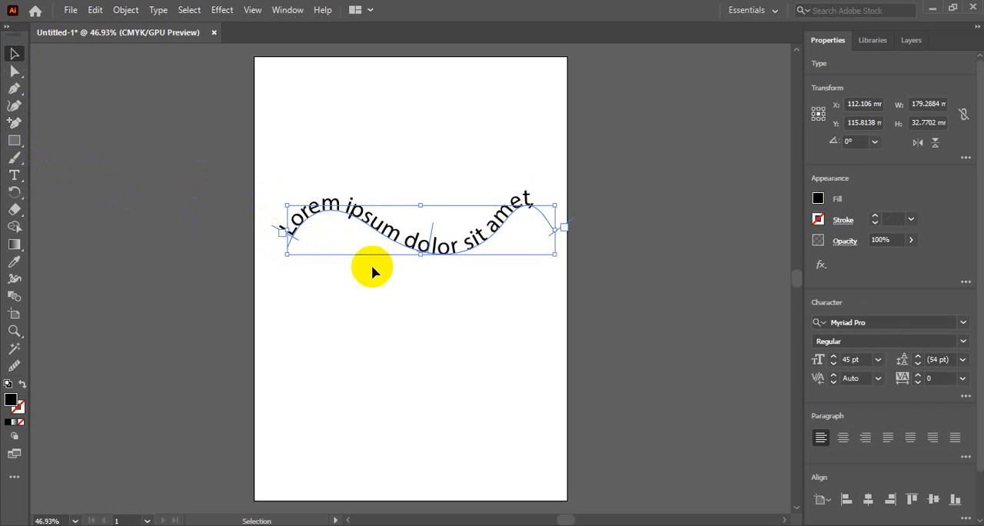
left_click(471, 345)
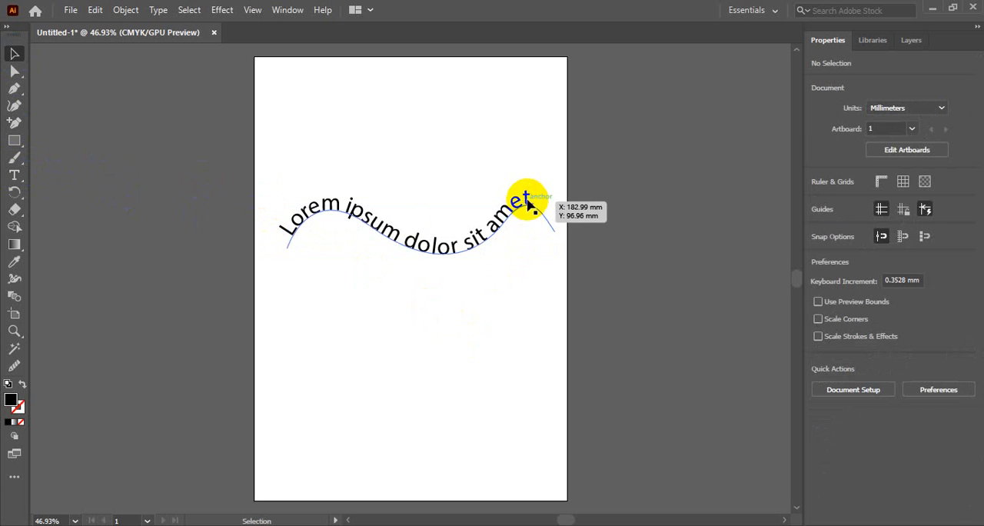
Delete the placeholder text on the wavy path from the artboard
left_click(528, 202)
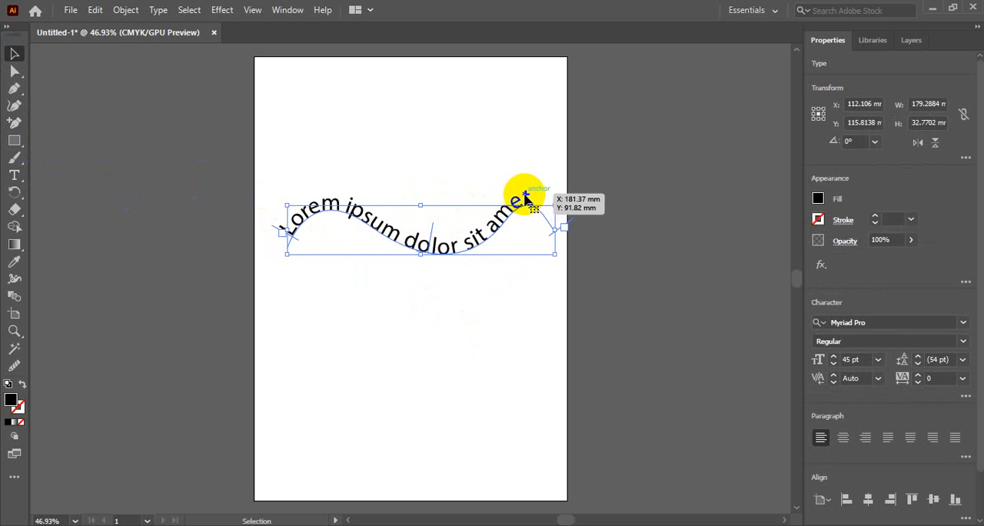
left_click(13, 53)
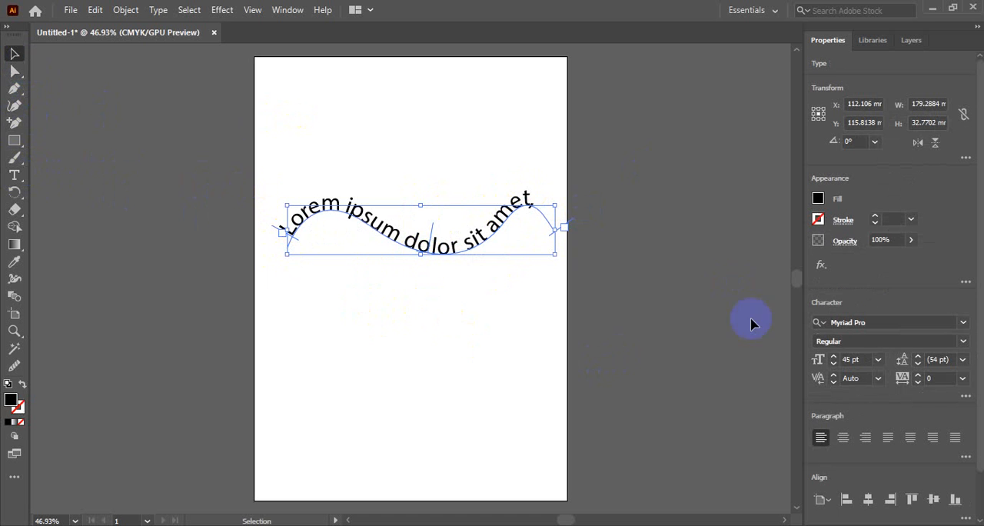
key("Delete")
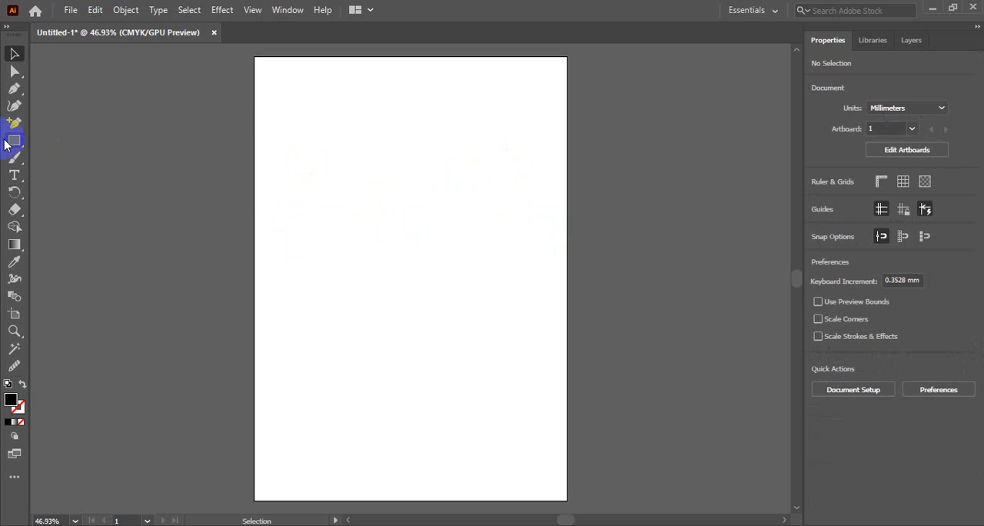
Draw a circle about 71 mm in diameter with the Ellipse tool and swap its fill and stroke to leave a black outline
left_click(14, 141)
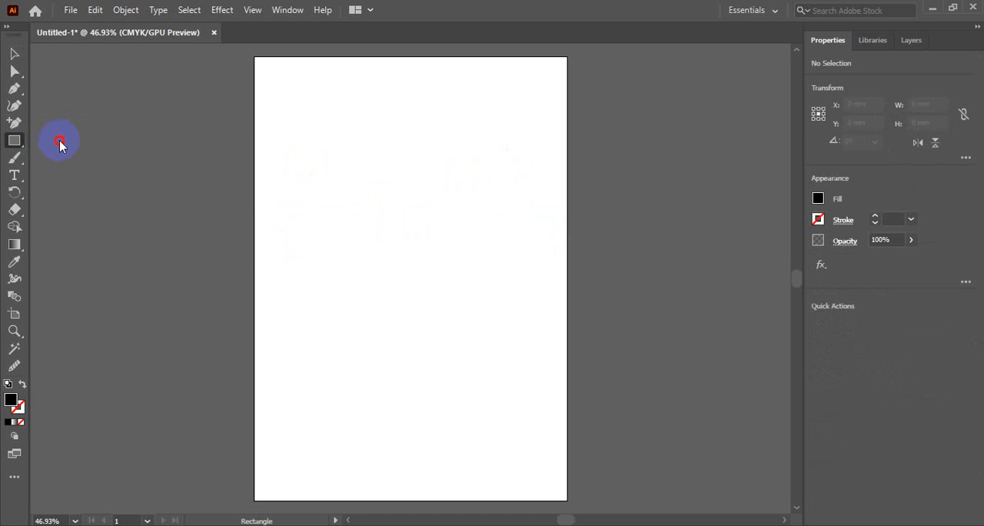
left_click(14, 53)
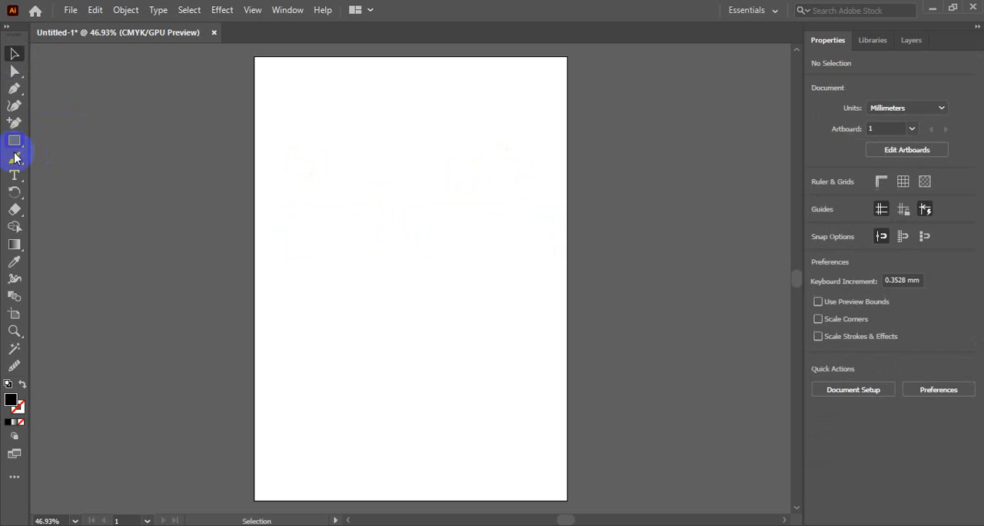
left_click(15, 140)
left_click(14, 141)
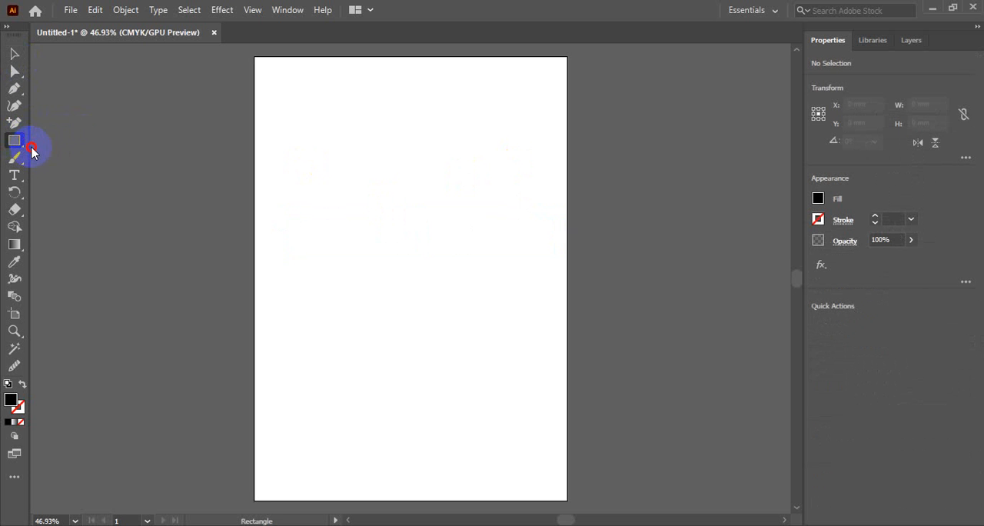
left_click_drag(16, 143, 51, 159)
left_click_drag(340, 173, 435, 279)
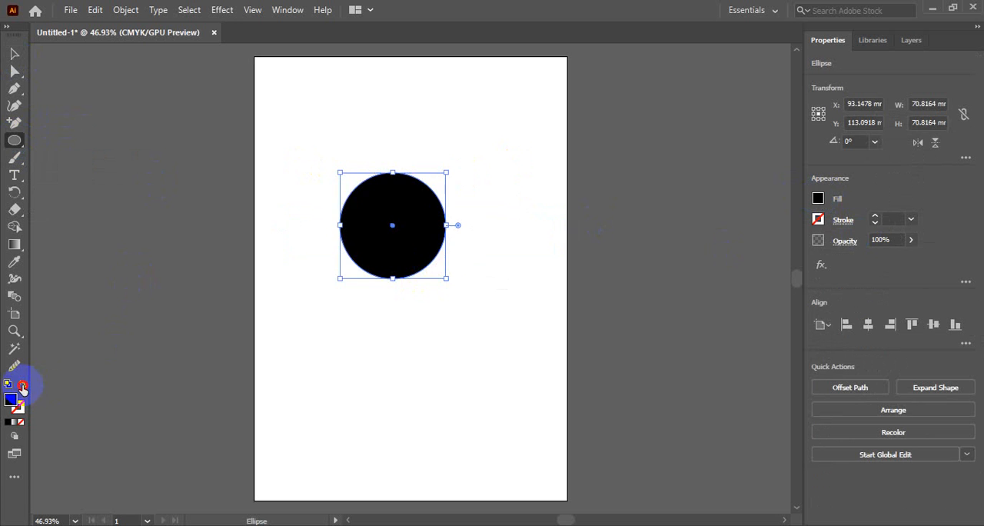
left_click(22, 386)
Try placing horizontal and vertical placeholder text on the circle's edge with the Type tool, undoing each attempt
left_click(15, 179)
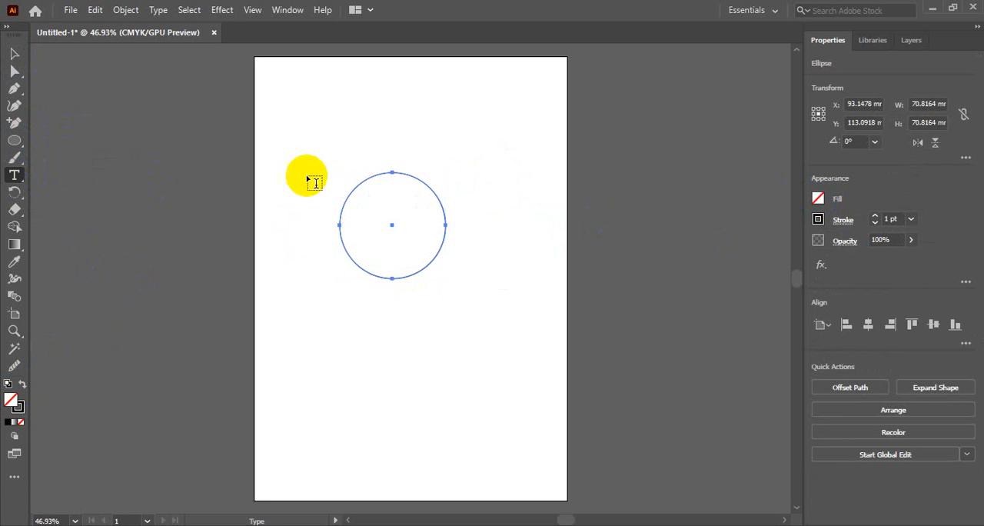
left_click(397, 175)
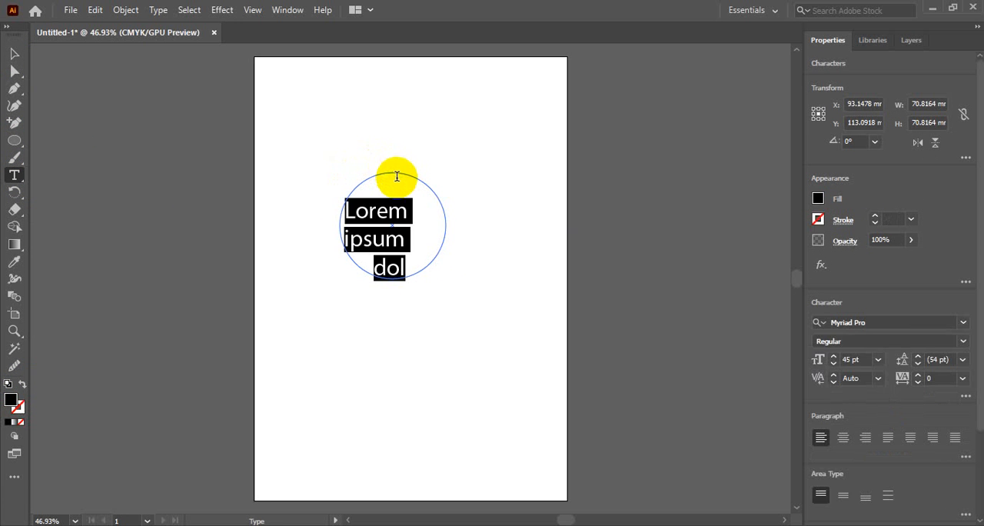
key("ctrl+z")
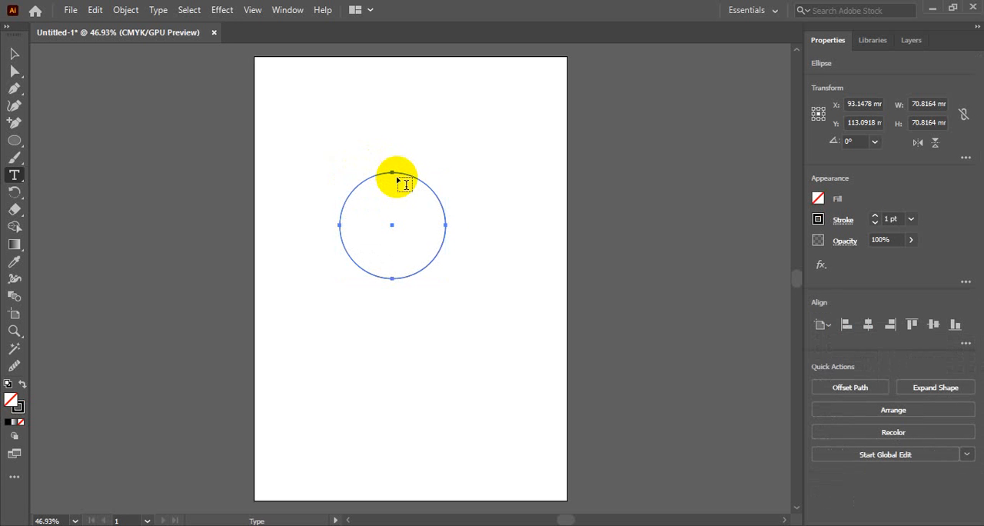
left_click(407, 173)
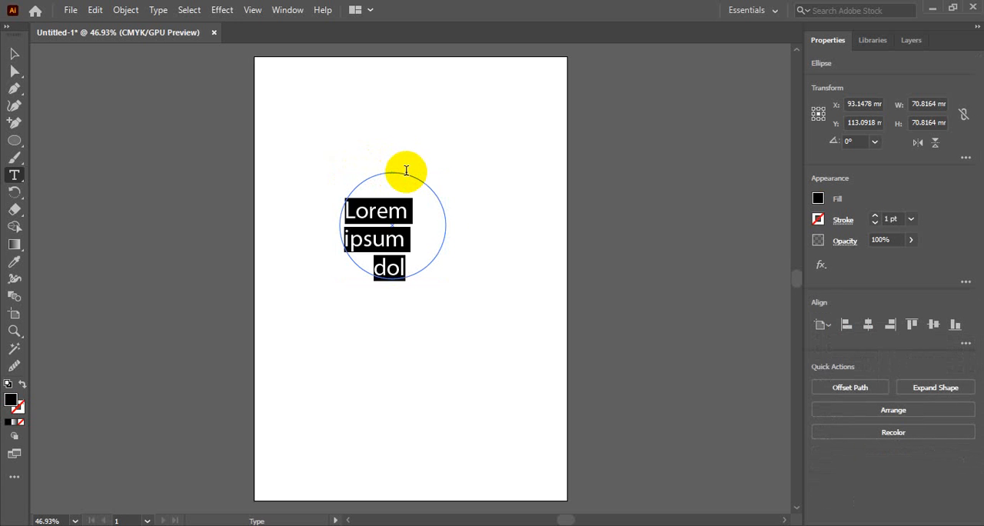
key("ctrl+z")
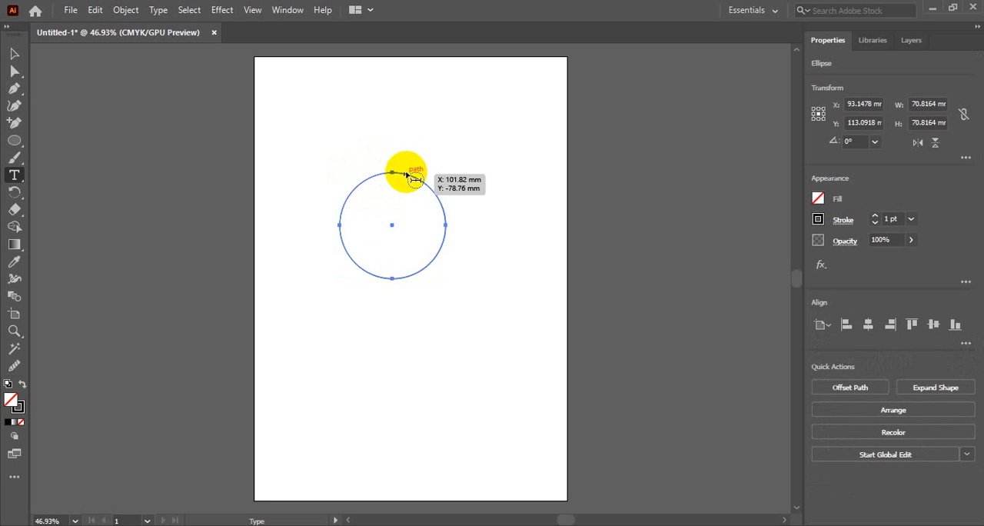
left_click(407, 174)
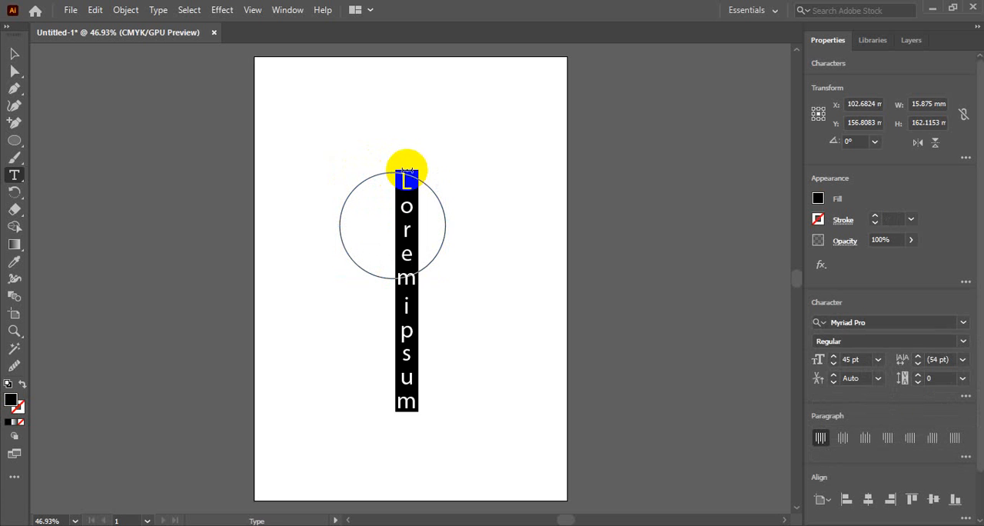
key("ctrl+z")
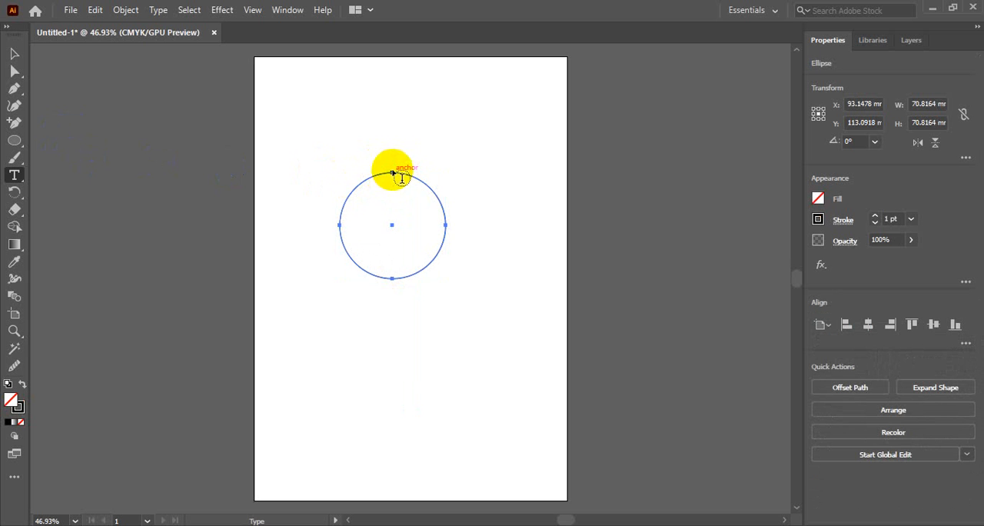
Fill the circle with placeholder area text, thread its overflow into a new frame about 59 by 53 mm, and undo both
left_click(355, 185)
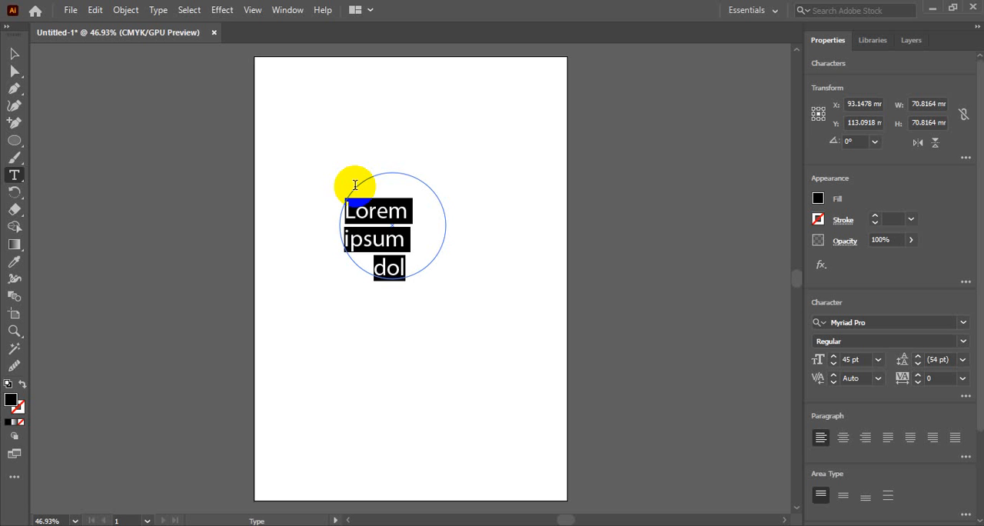
left_click(14, 53)
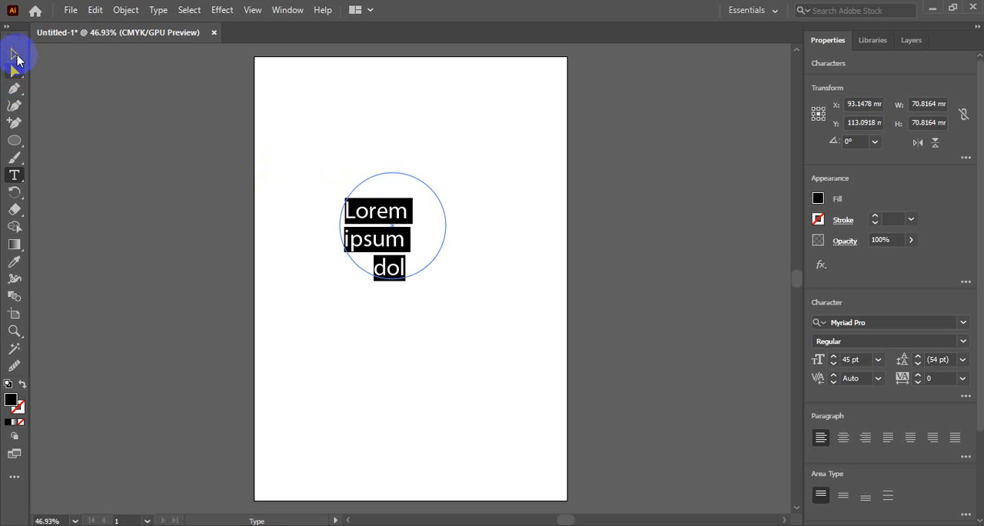
key("t")
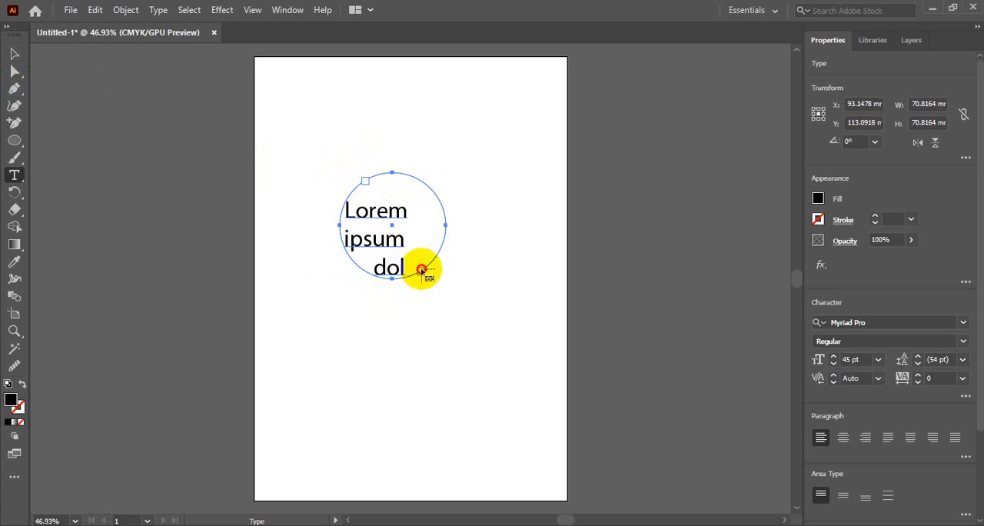
left_click_drag(423, 273, 509, 190)
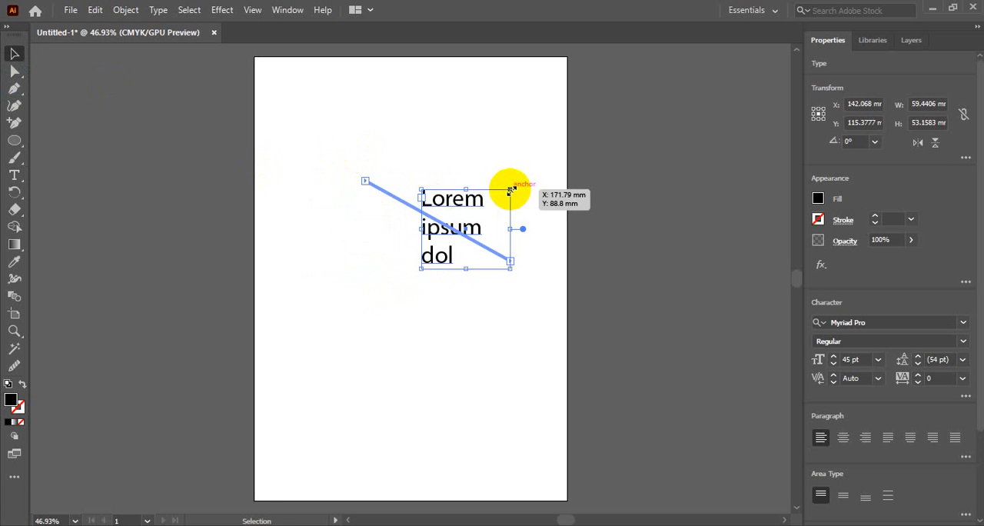
key("ctrl+z")
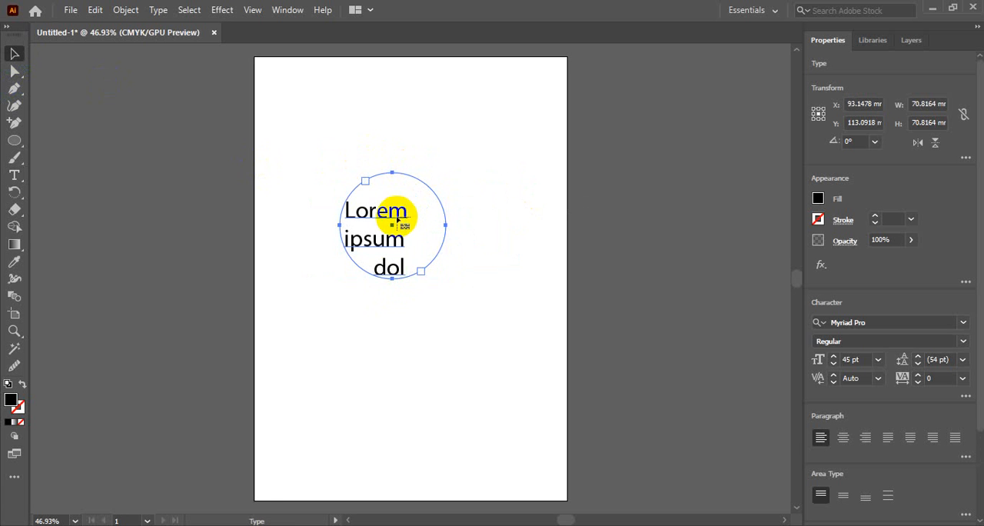
key("ctrl+z")
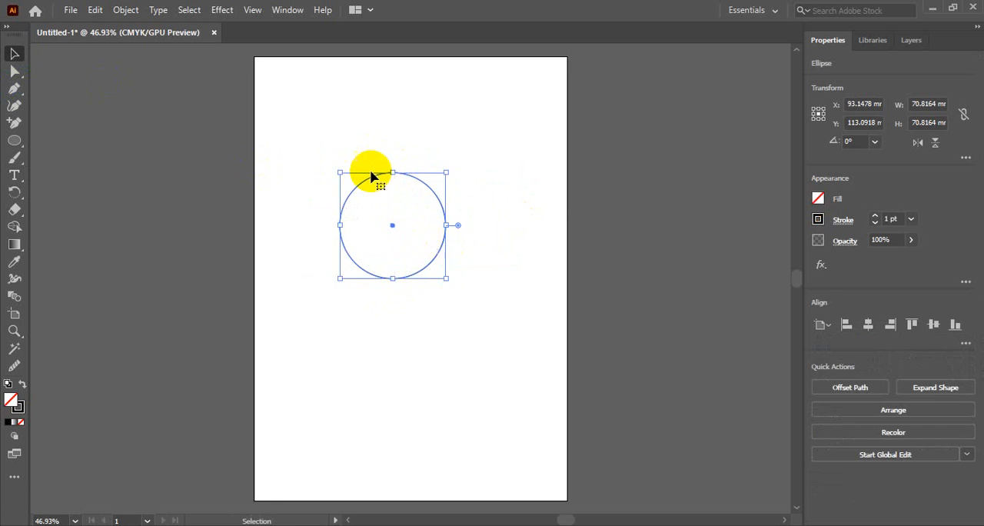
Fill the circle with placeholder text again, try threading another frame from its start port, and undo the new frame
left_click(14, 175)
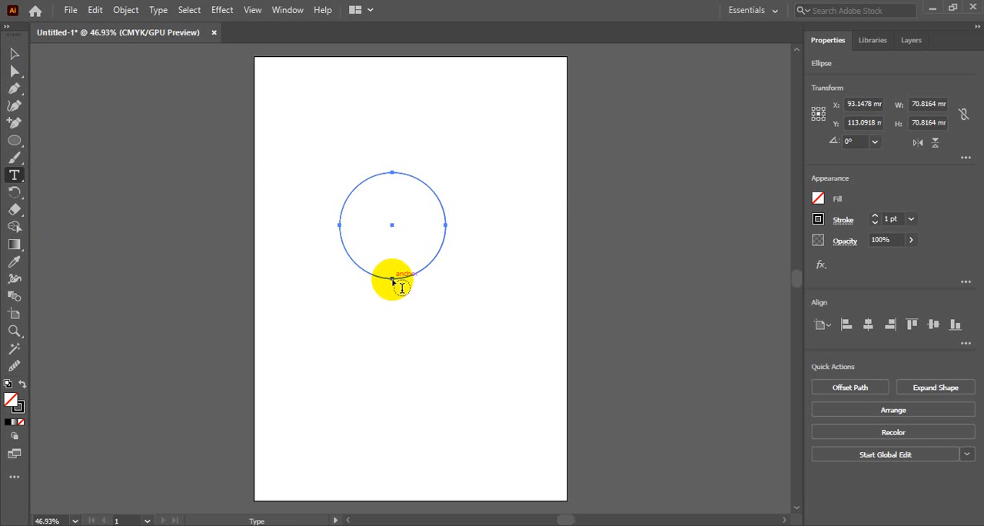
left_click(413, 277)
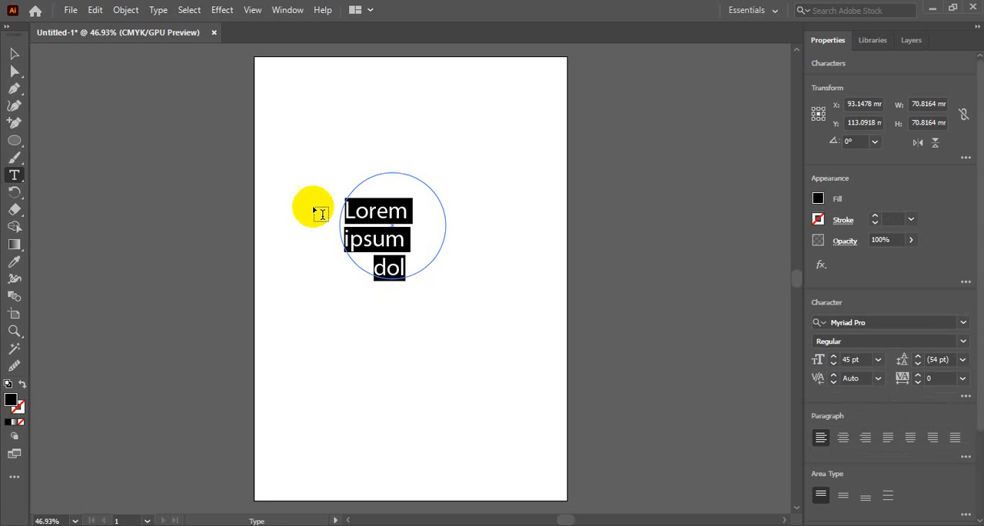
left_click(11, 54)
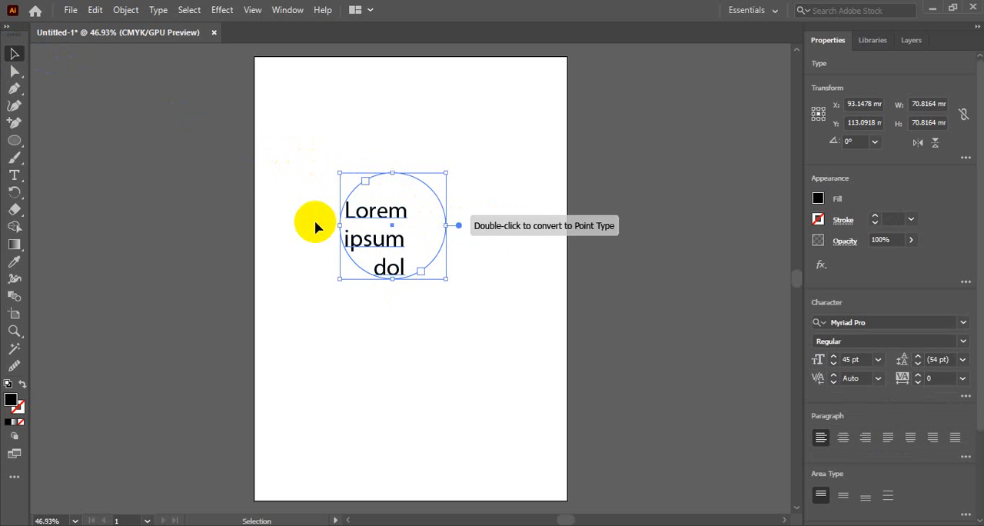
double_click(364, 184)
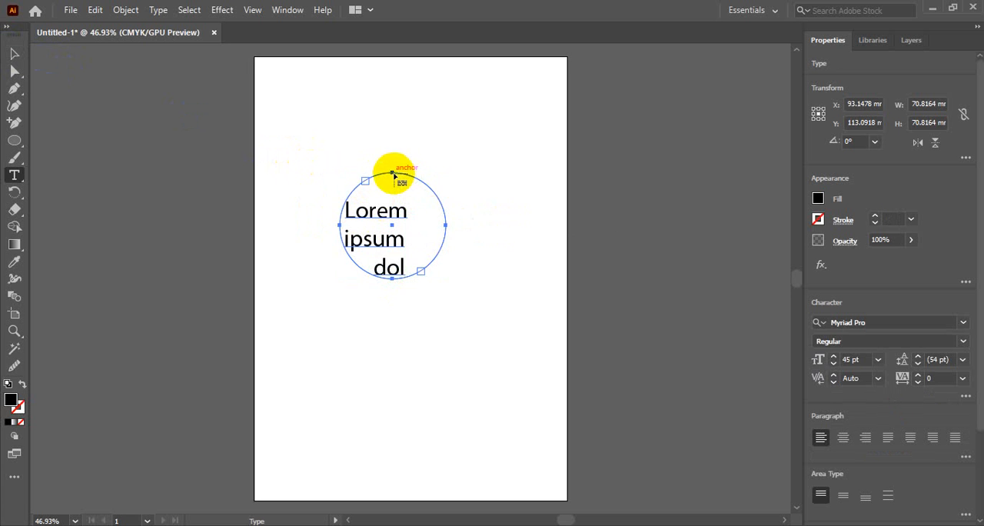
left_click_drag(394, 173, 346, 173)
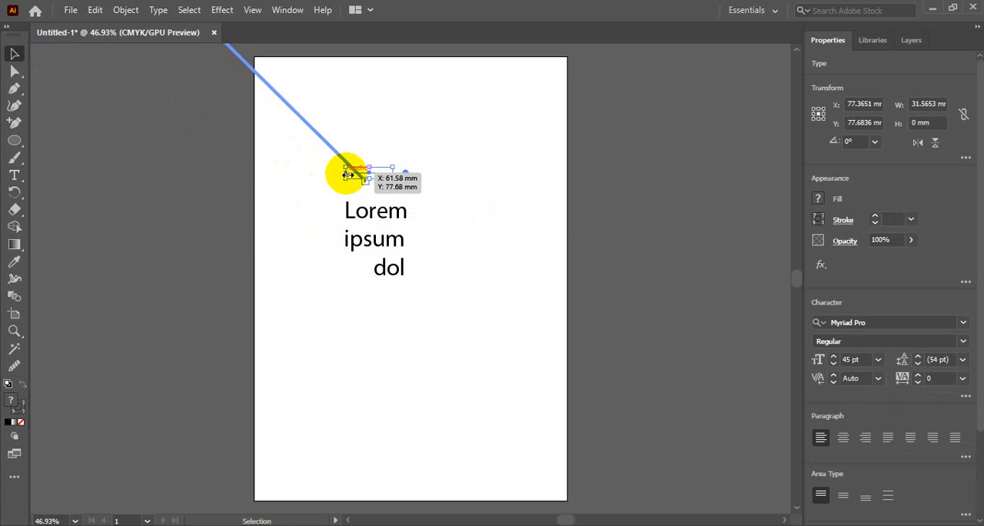
key("ctrl+z")
key("t")
key("v")
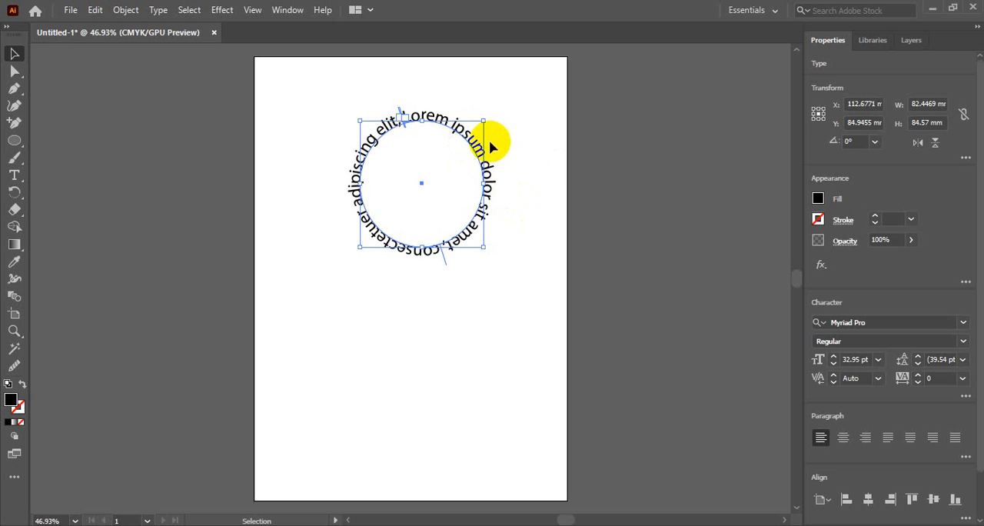
Delete the placeholder text that runs around the circle in the upper part of the artboard
left_click(548, 165)
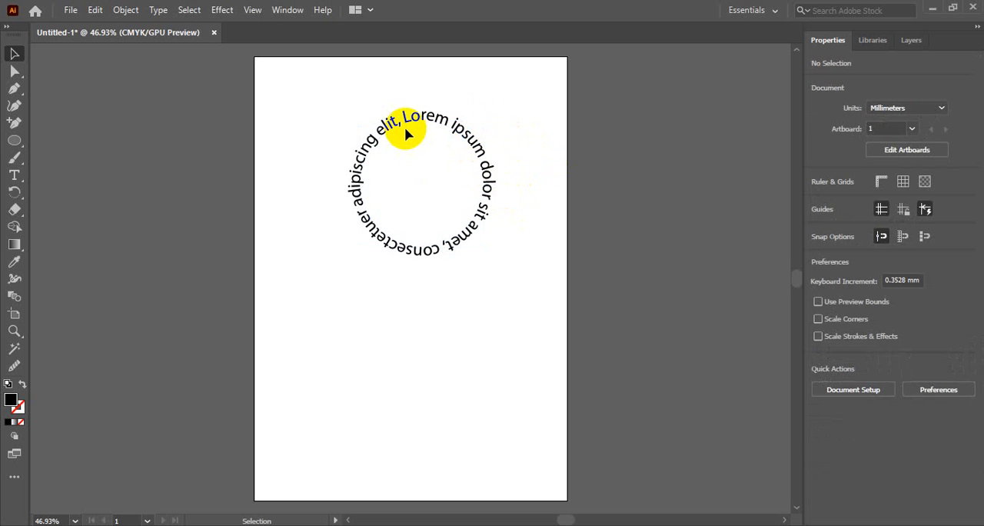
left_click(412, 129)
key("Delete")
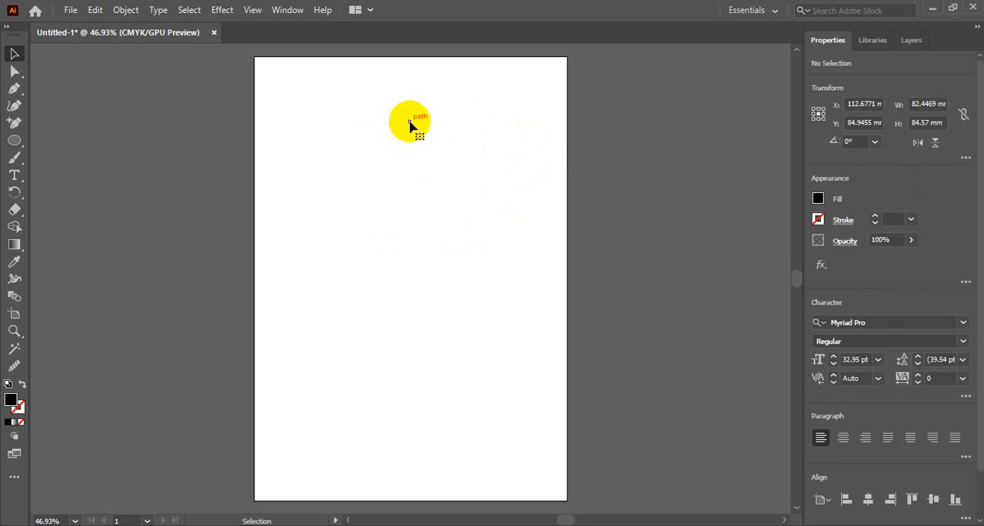
Draw a circle about 106 mm in diameter near the artboard's middle and swap its fill and stroke to leave a black outline
left_click(15, 142)
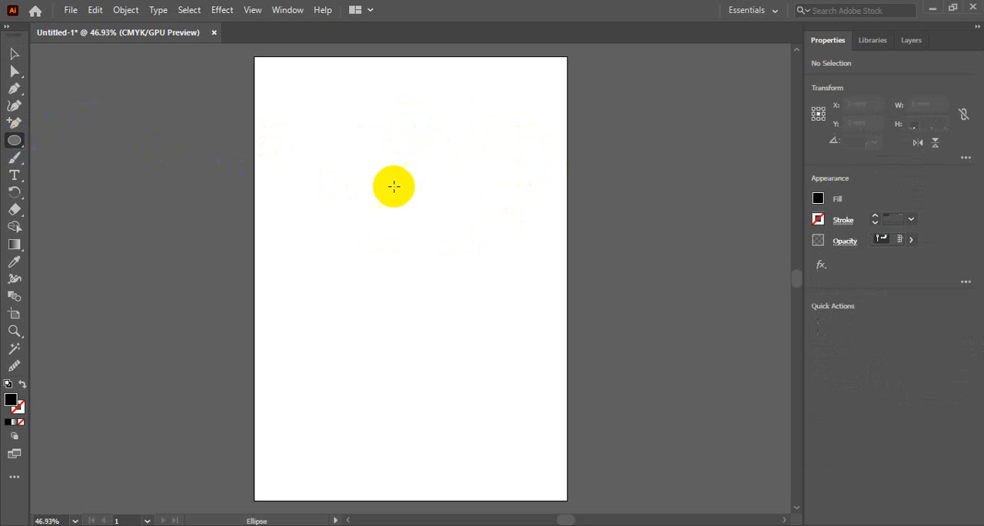
left_click_drag(352, 166, 510, 324)
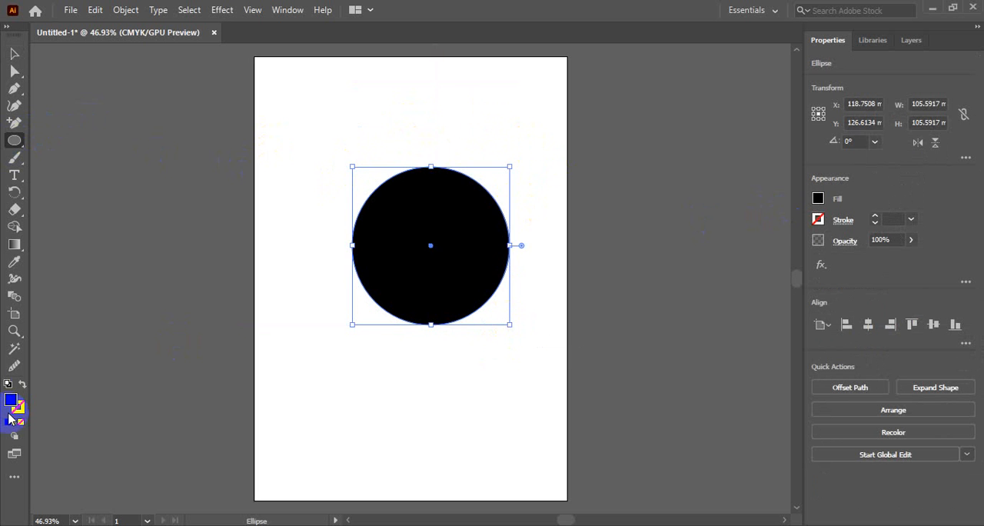
left_click(22, 384)
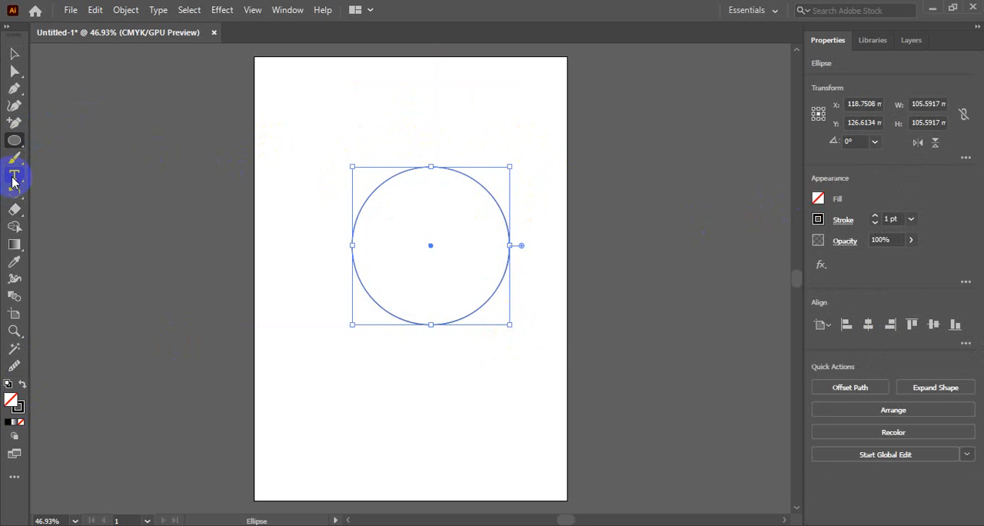
Place placeholder text around the new circle's outline with the Type on a Path tool, starting near its top, and deselect it
left_click(16, 176)
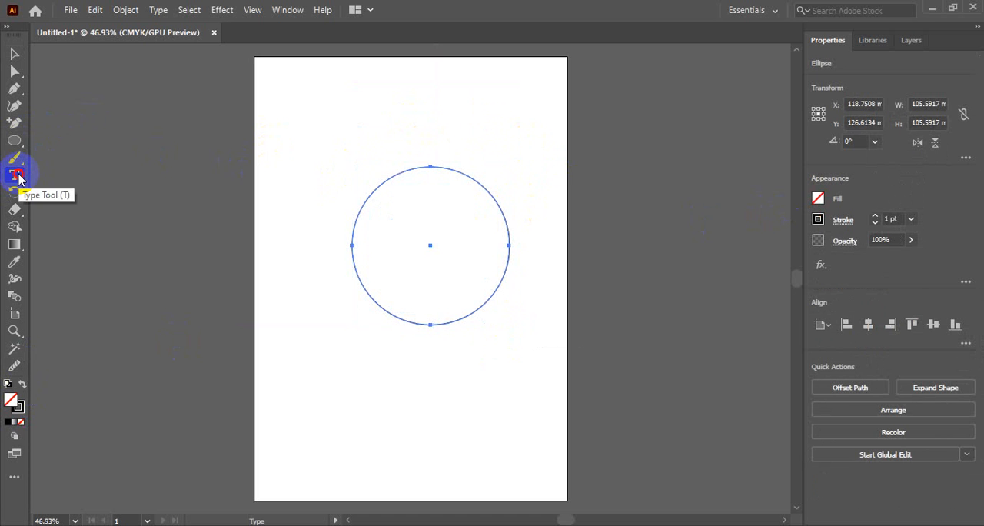
right_click(19, 178)
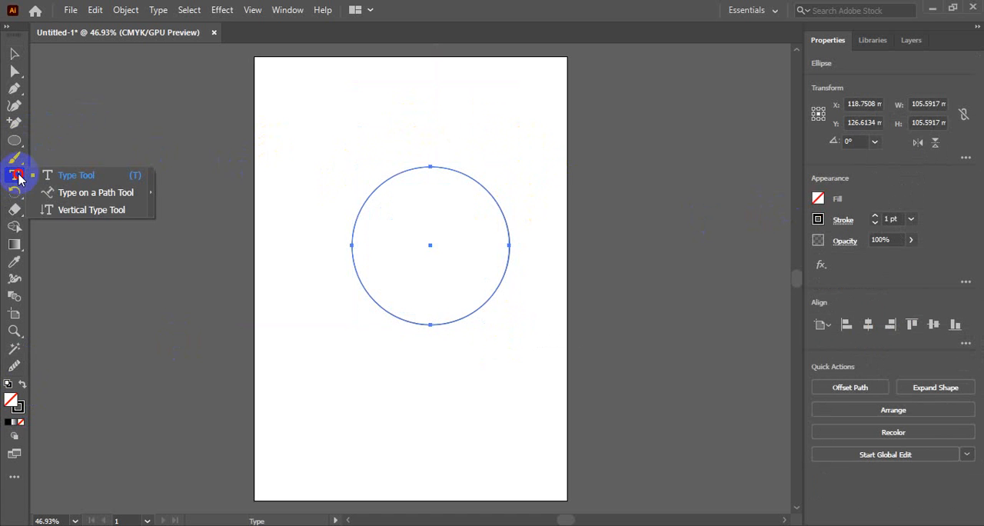
left_click(90, 193)
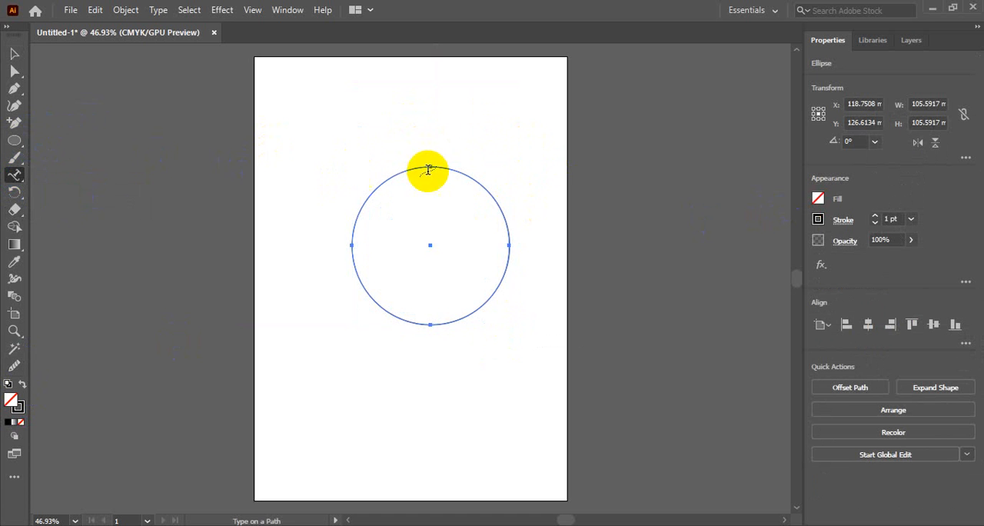
left_click(444, 164)
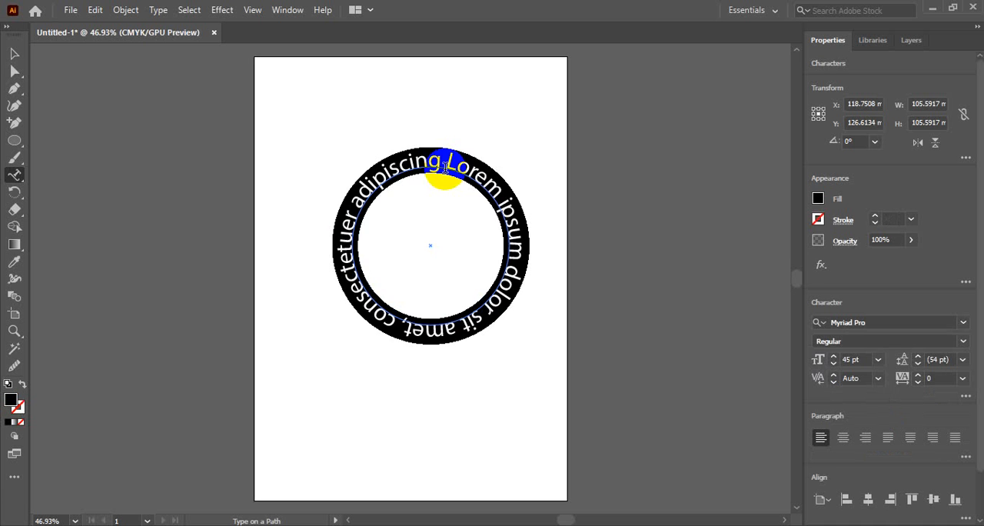
left_click(15, 53)
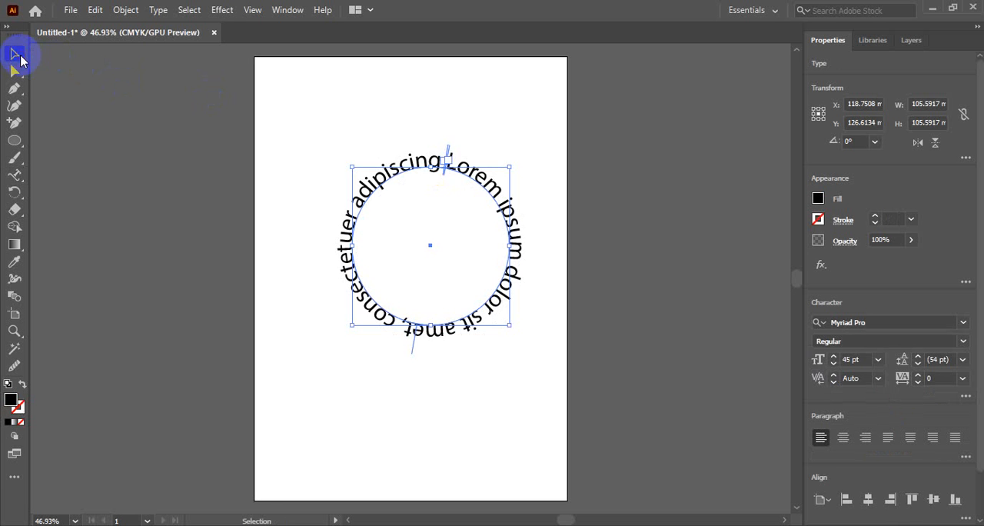
left_click(483, 116)
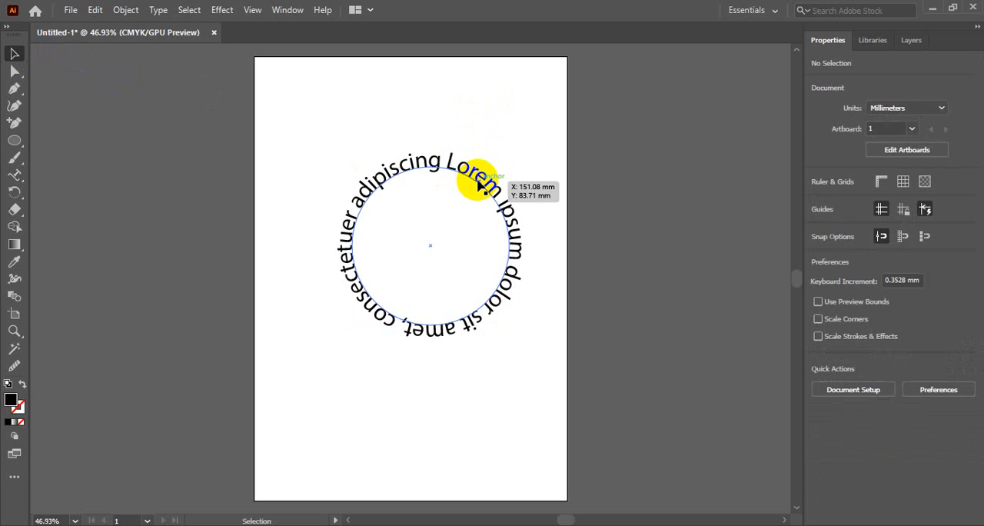
Select the 45 pt placeholder text around the large circle and delete it to clear the artboard
left_click(478, 185)
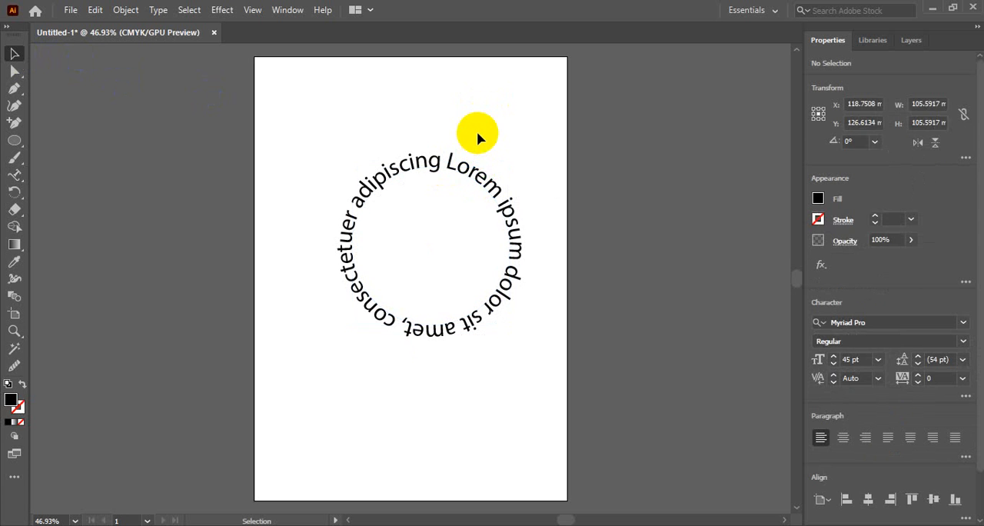
left_click(482, 178)
left_click(507, 127)
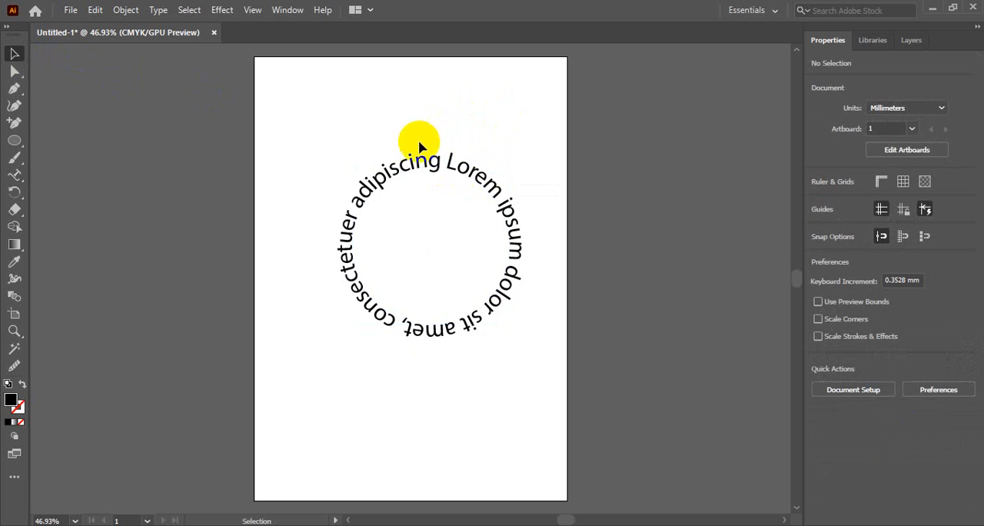
left_click(397, 174)
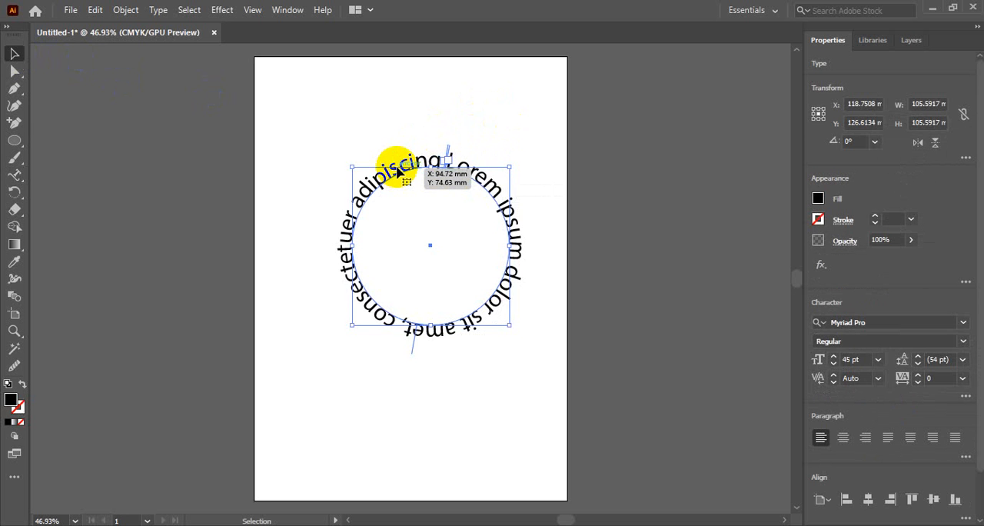
key("Delete")
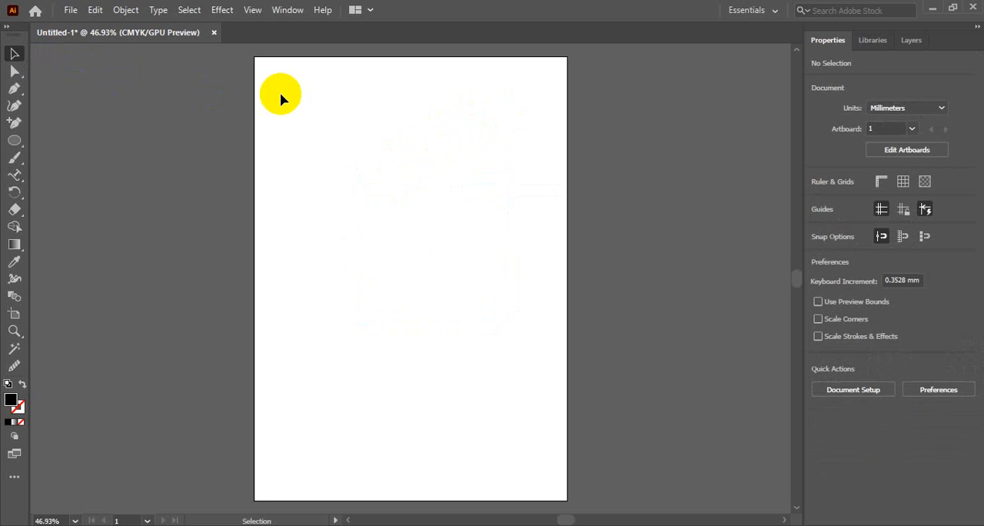